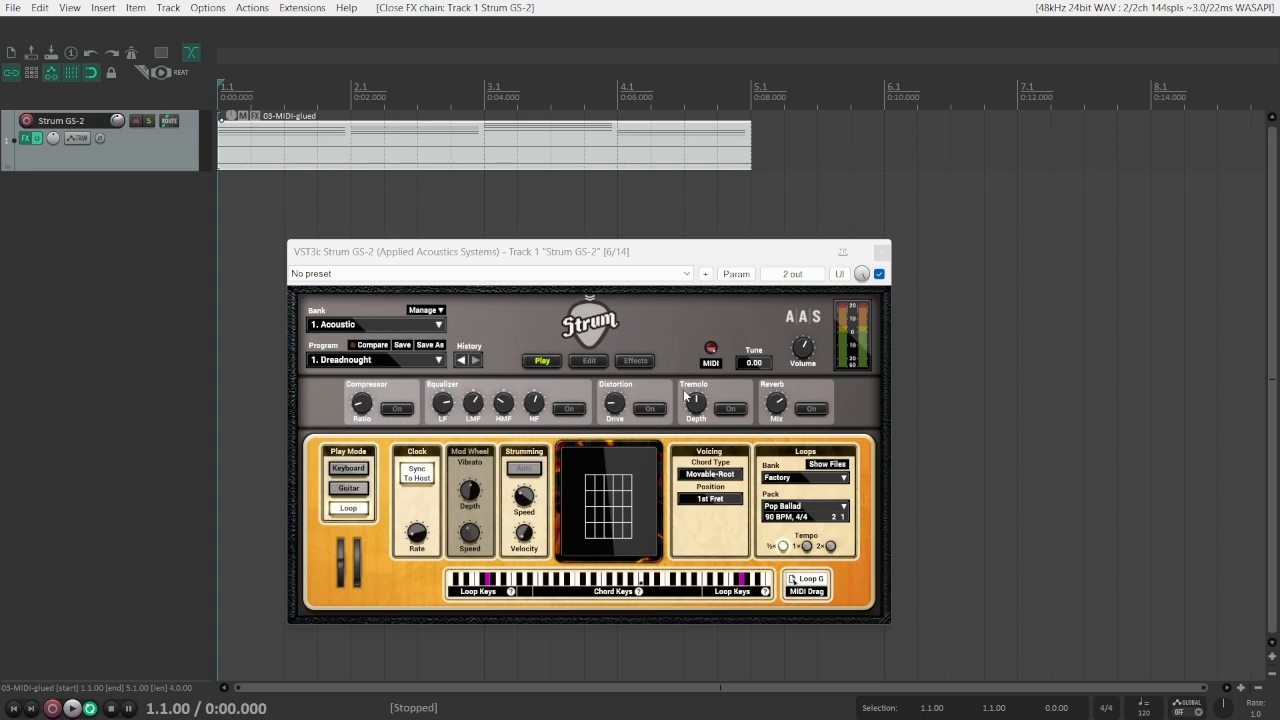
Try the equalizer on Strum GS-2's effects page, switch it back off and return to the play page
click(635, 361)
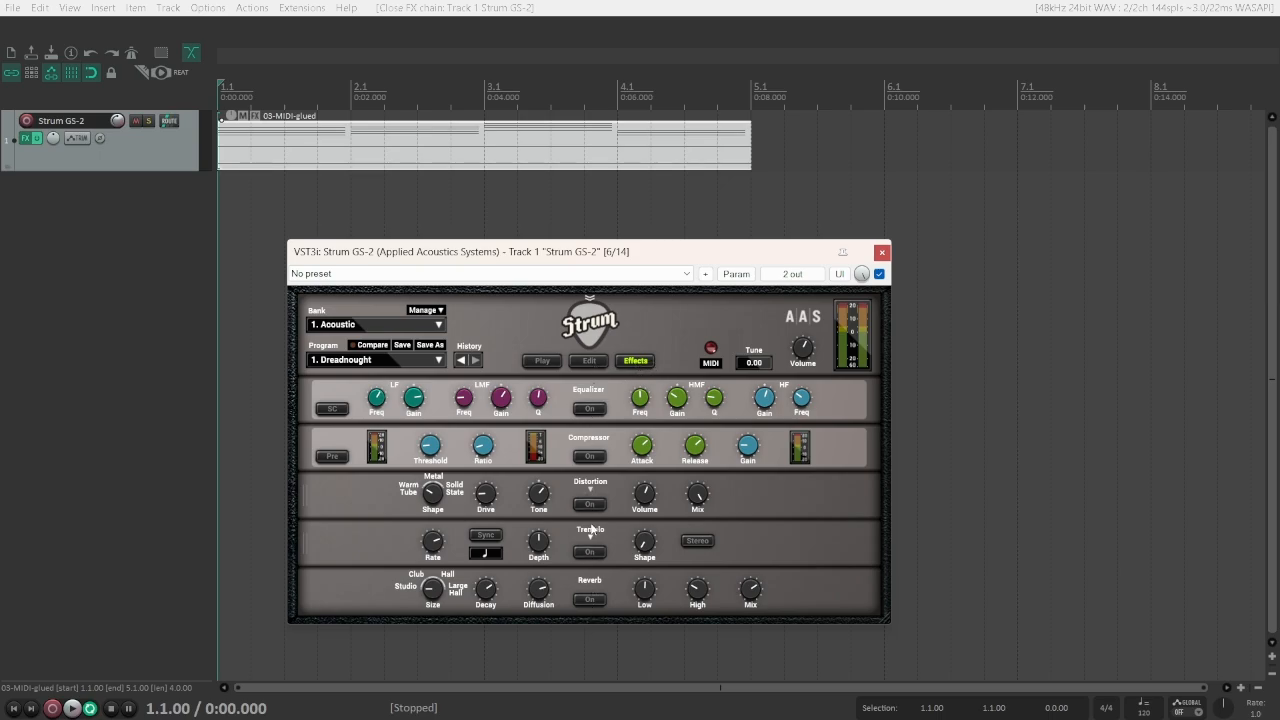
click(591, 412)
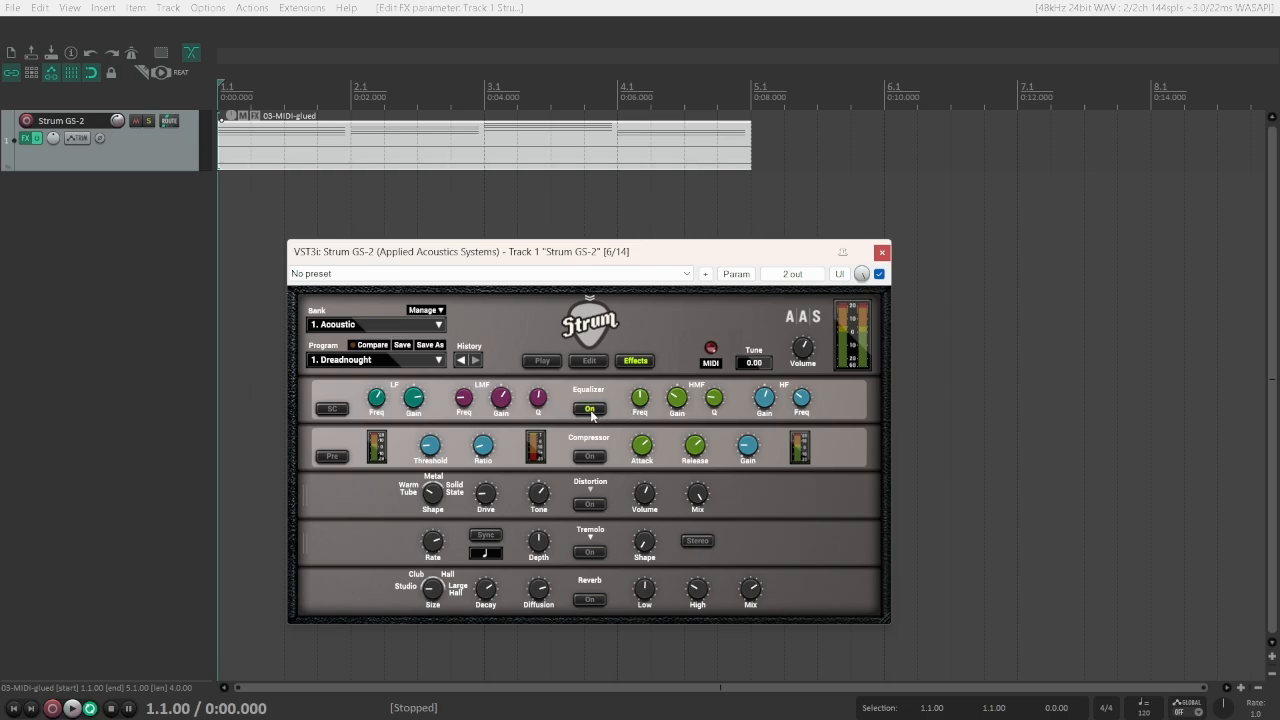
click(591, 412)
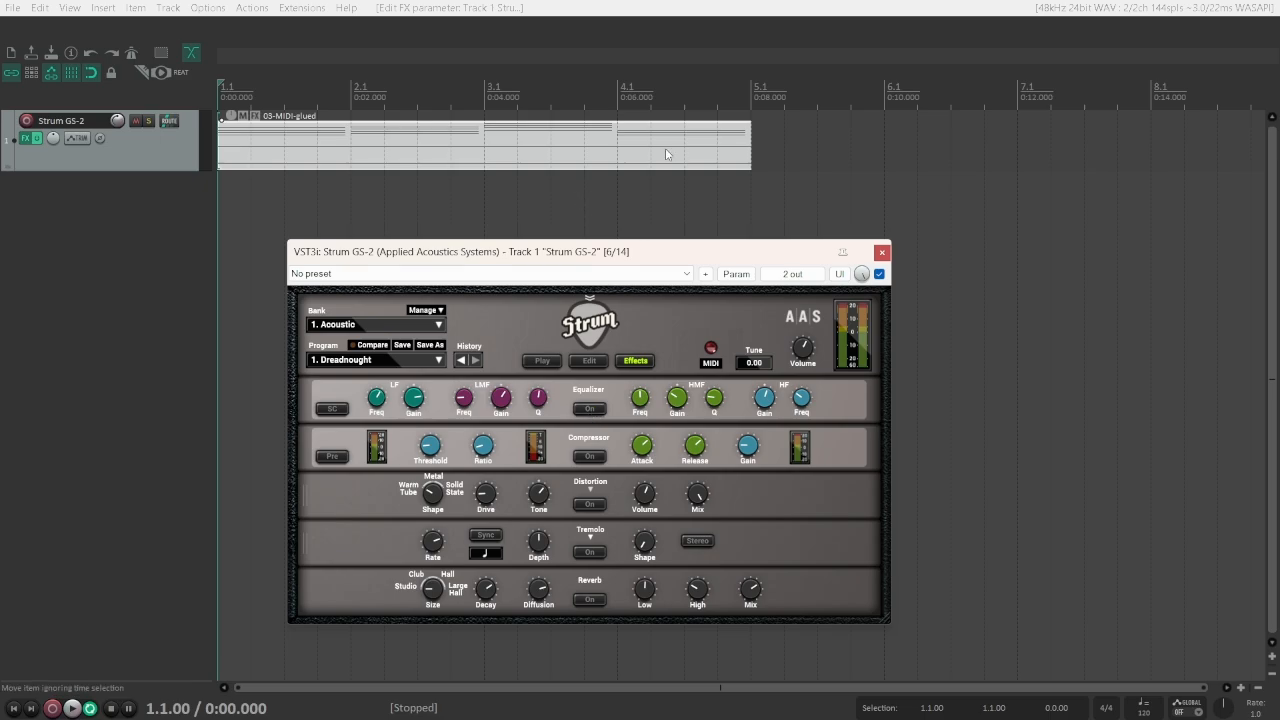
click(550, 361)
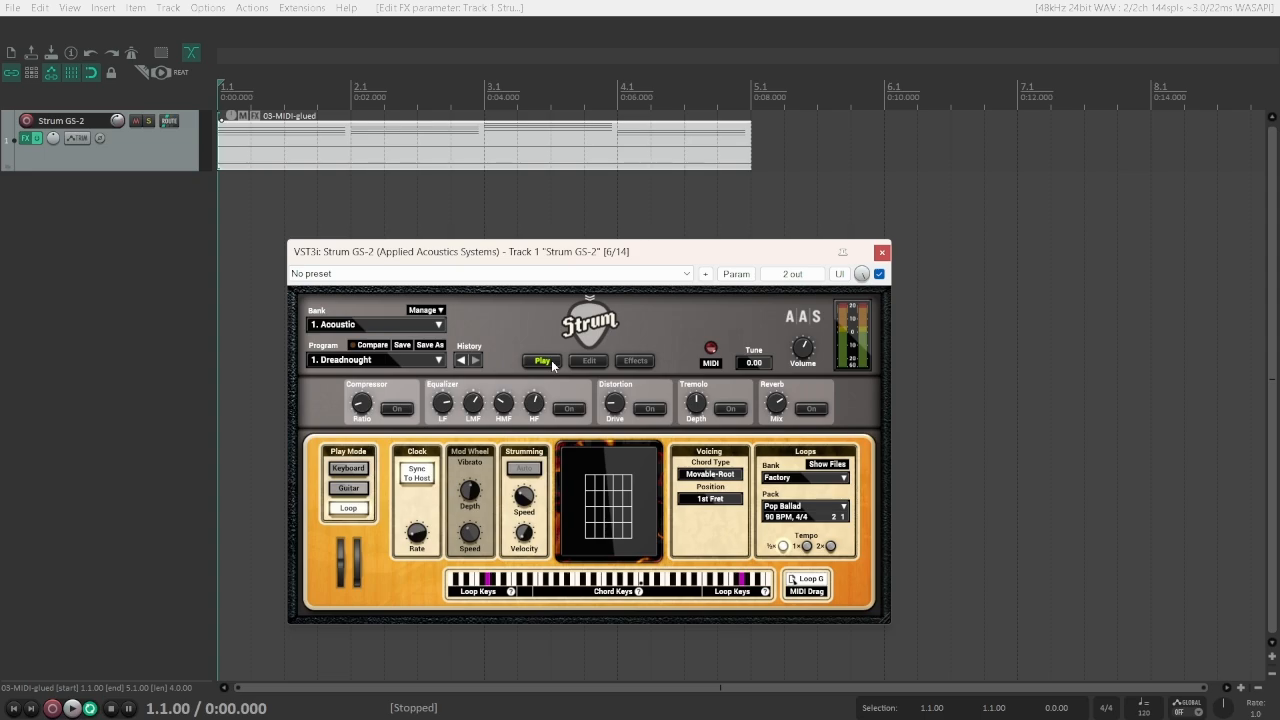
Play the Strum GS-2 acoustic guitar part without any added effects and stop playback
click(548, 6)
key(space)
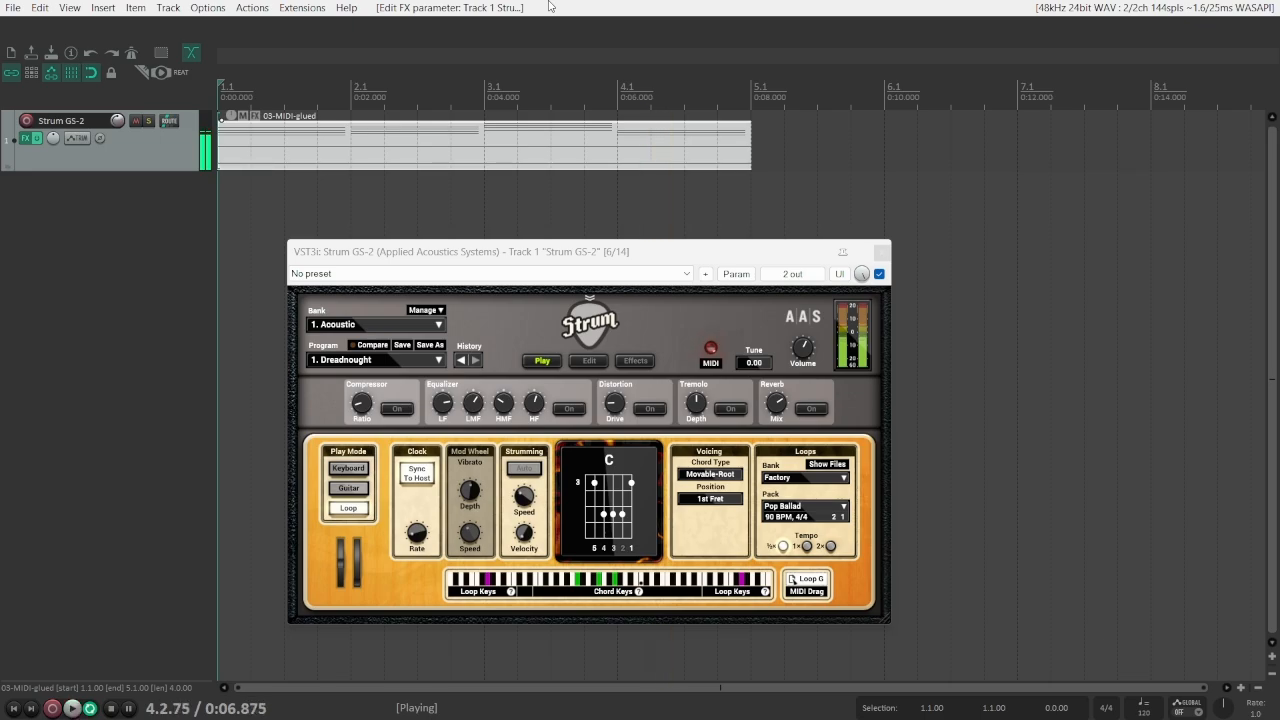
key(space)
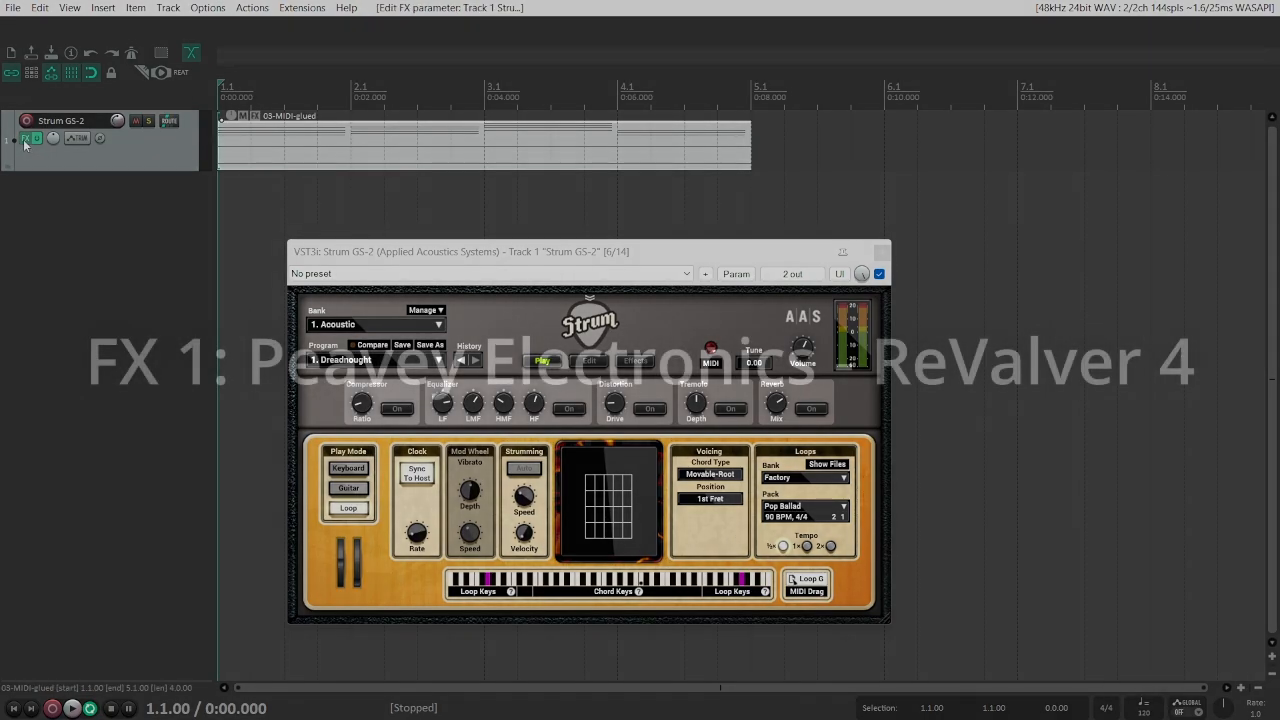
Open the guitar track's FX chain at ReValver 4 and move the Strum GS-2 window aside
right_click(25, 145)
click(66, 251)
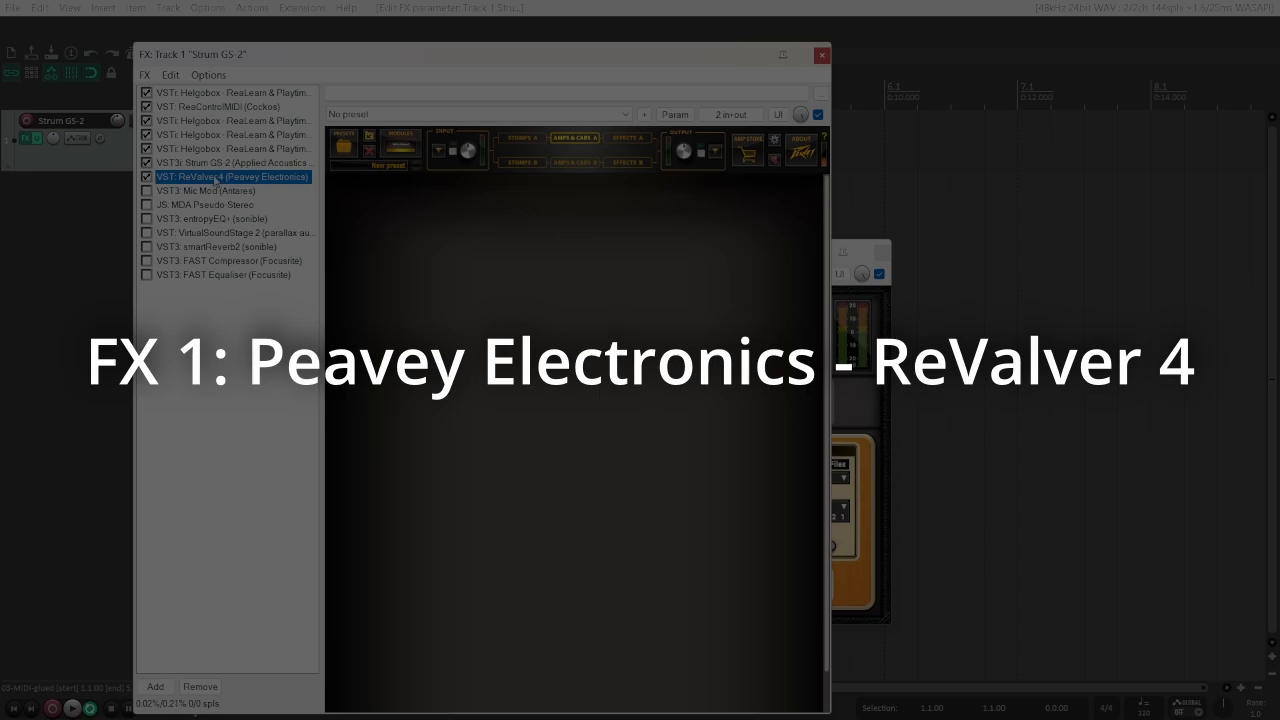
click(875, 428)
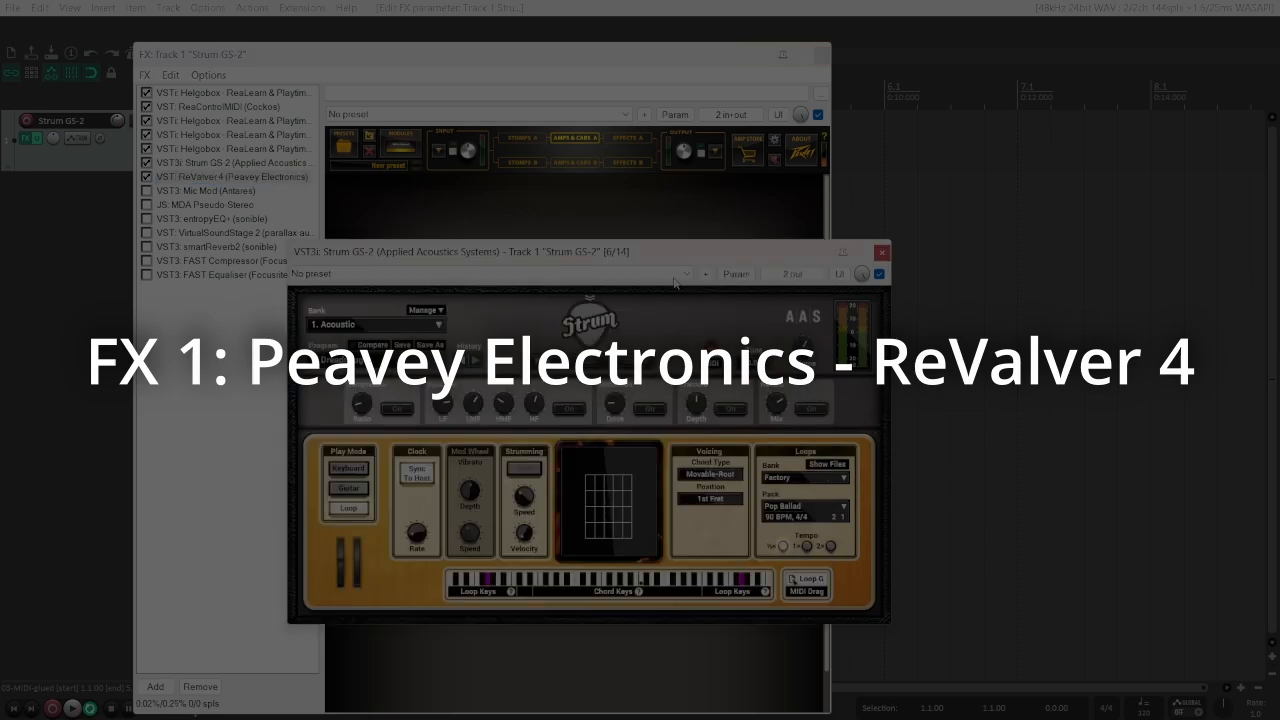
drag(666, 265, 963, 234)
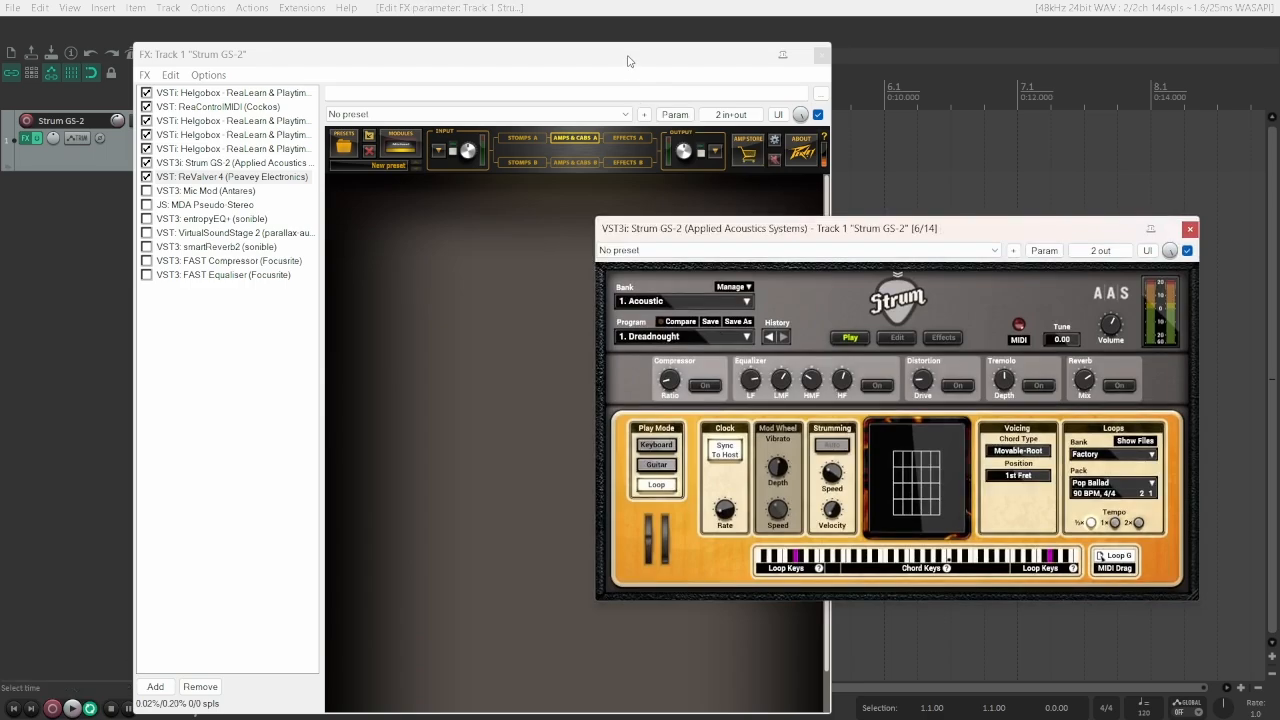
Set the time selection over the MIDI item from 1.1.00 to 5.1.00, moving the FX chain window clear of the ruler and back
drag(630, 61, 608, 191)
double_click(542, 82)
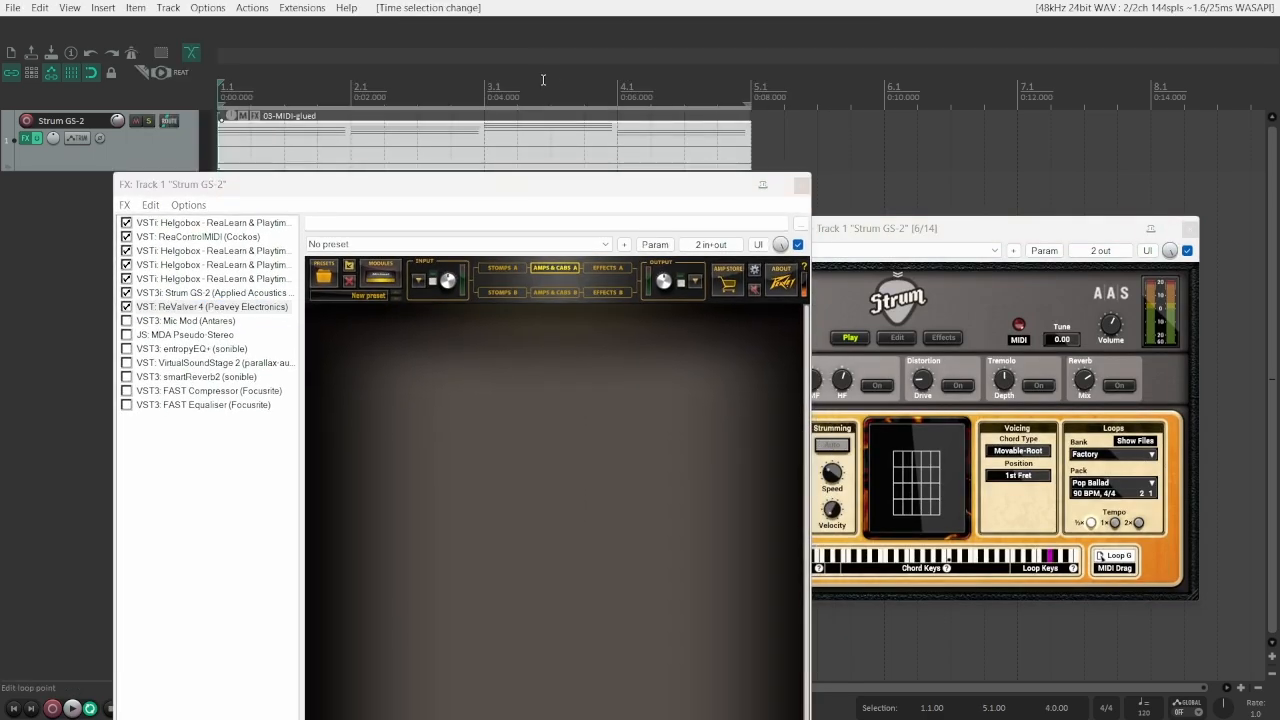
drag(557, 186, 572, 75)
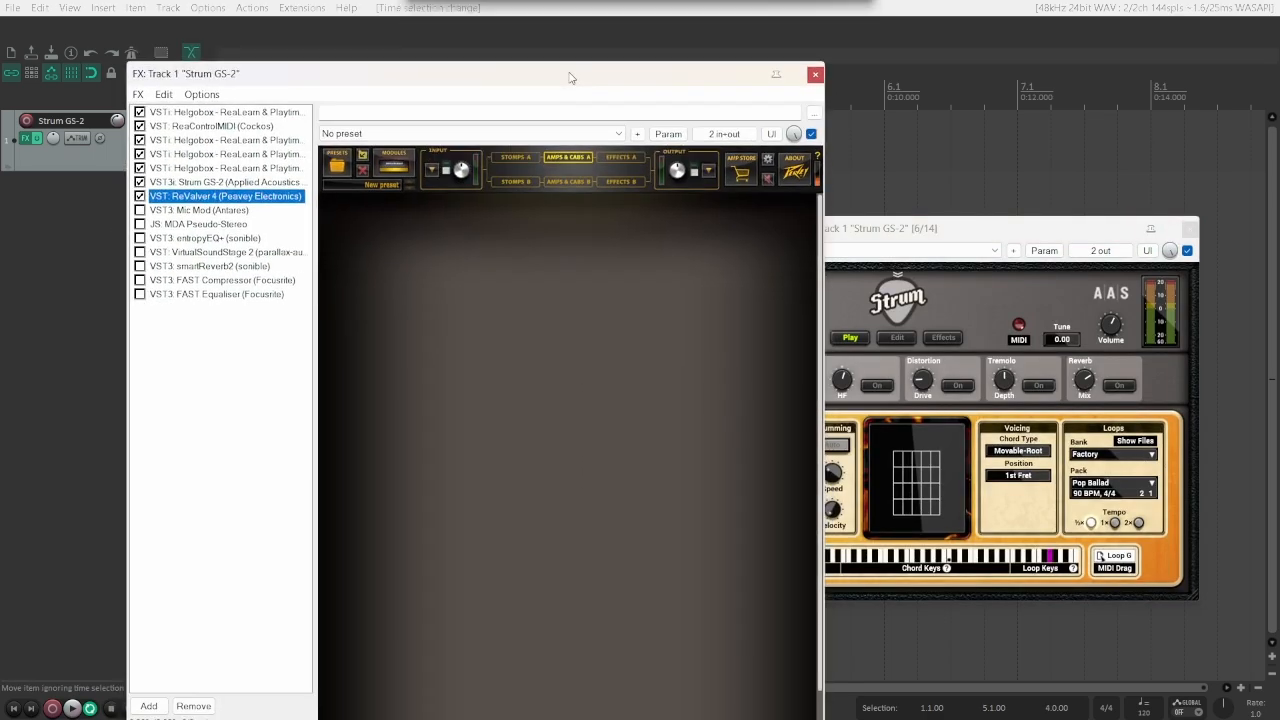
Start ACT profiling of the guitar sound in ReValver 4's input mixer and play the track to feed it
click(432, 172)
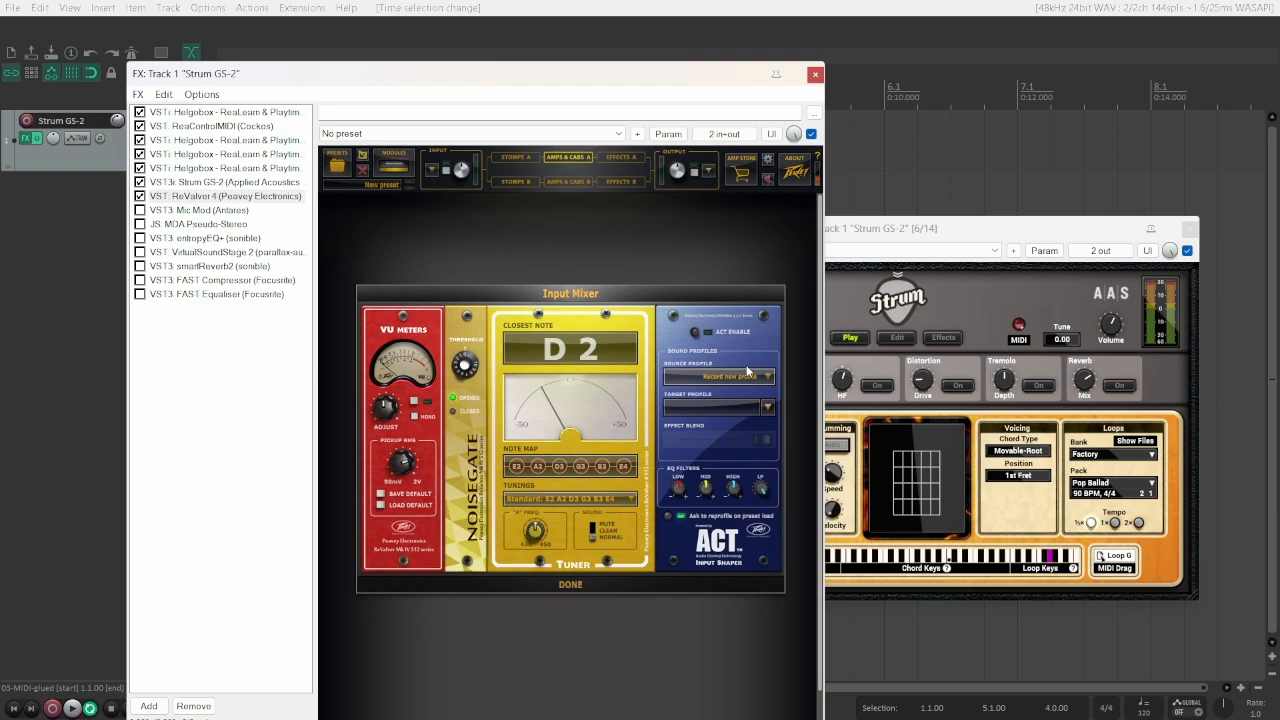
click(767, 408)
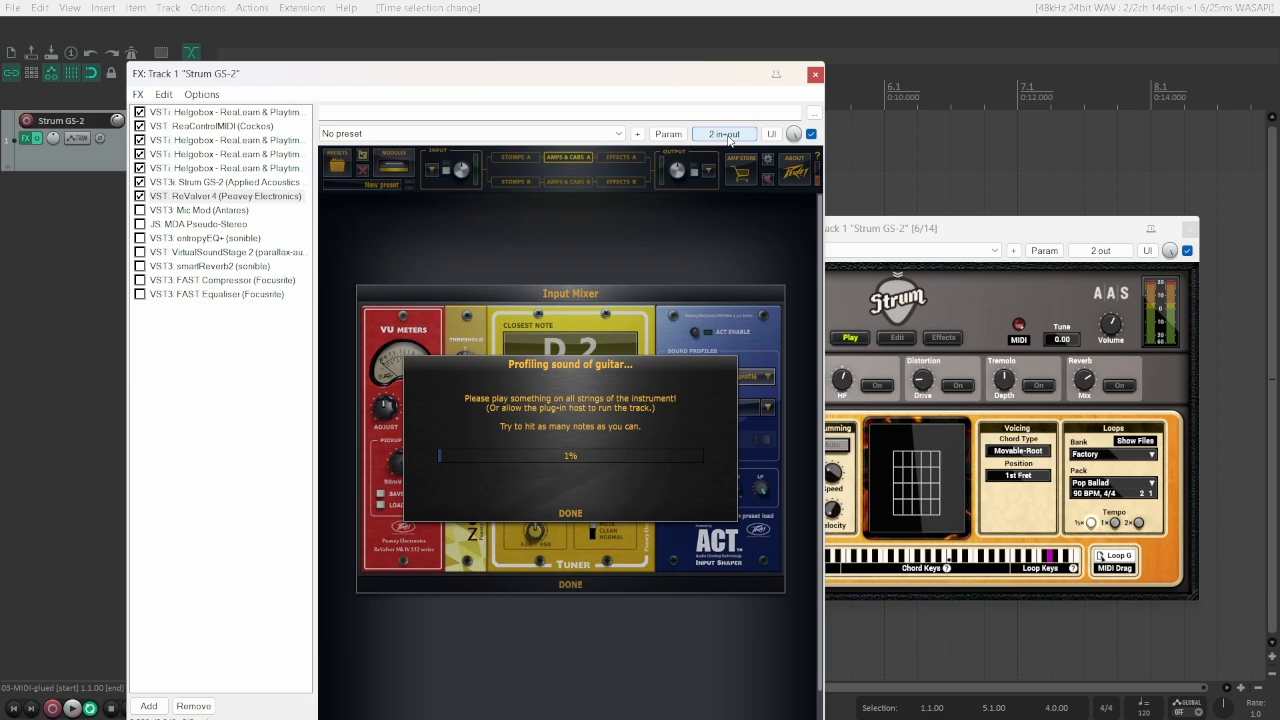
click(708, 6)
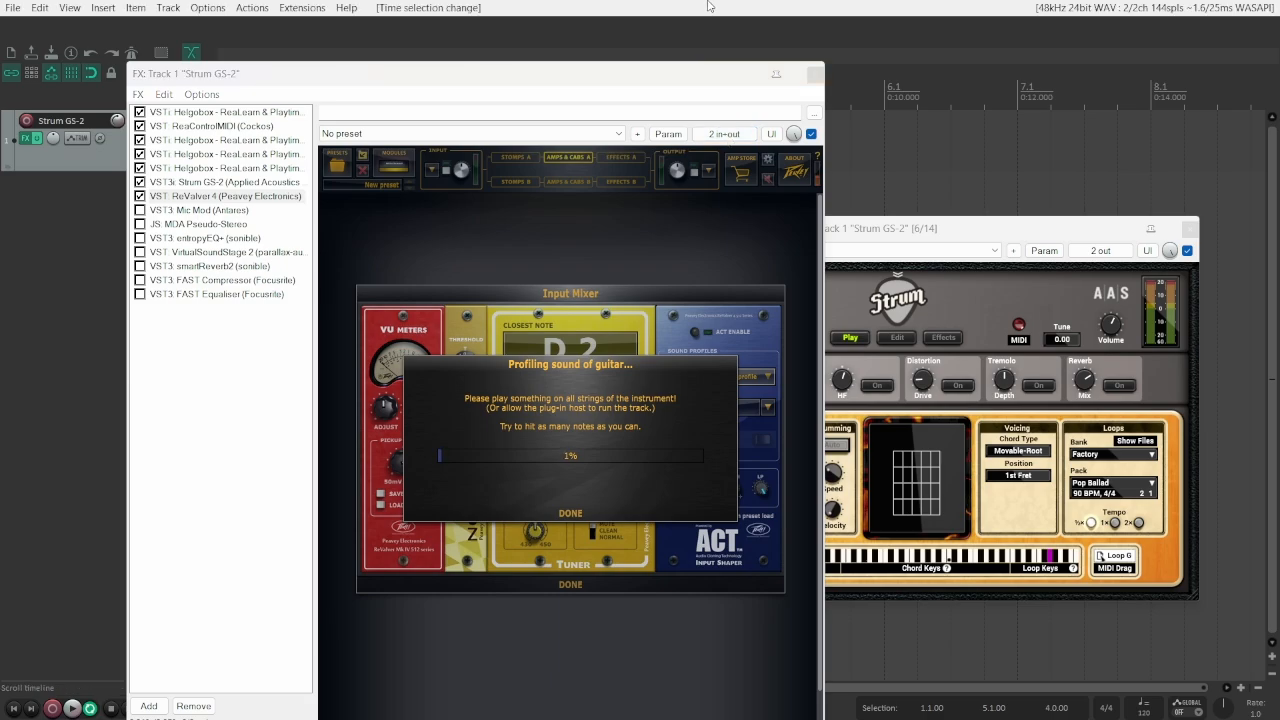
key(space)
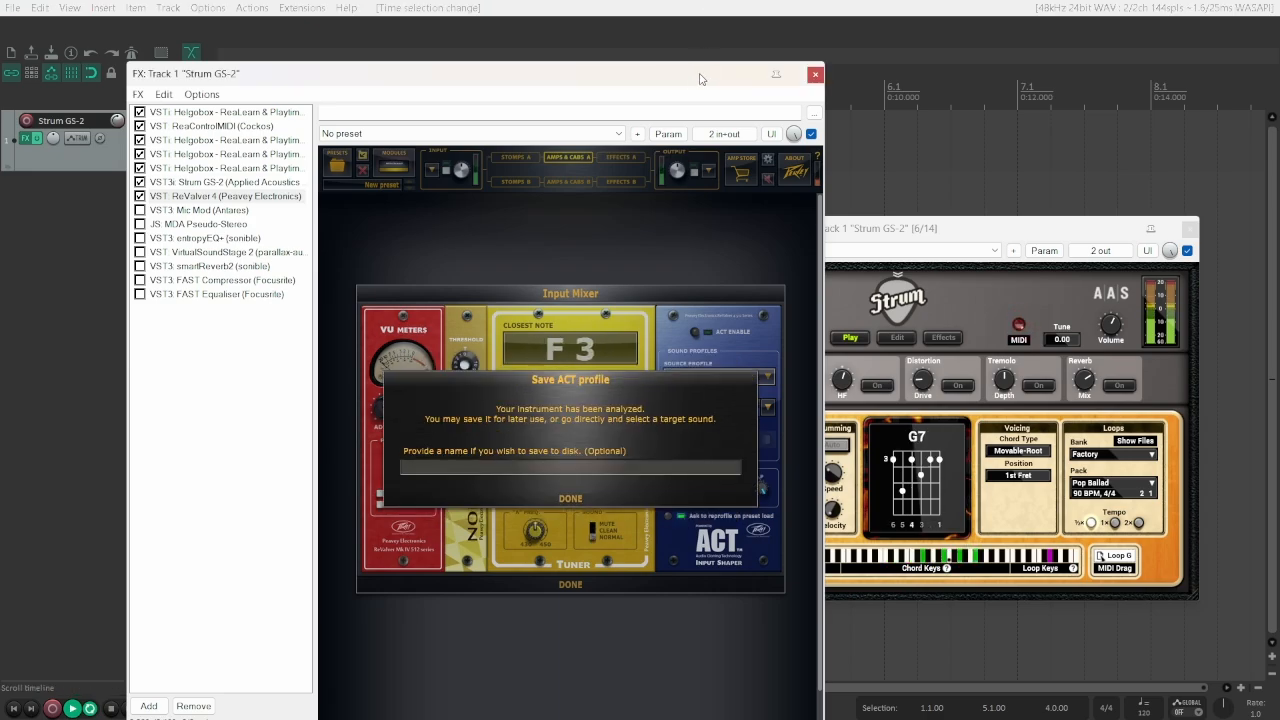
Save the analyzed ACT source profile under the name Test
click(568, 467)
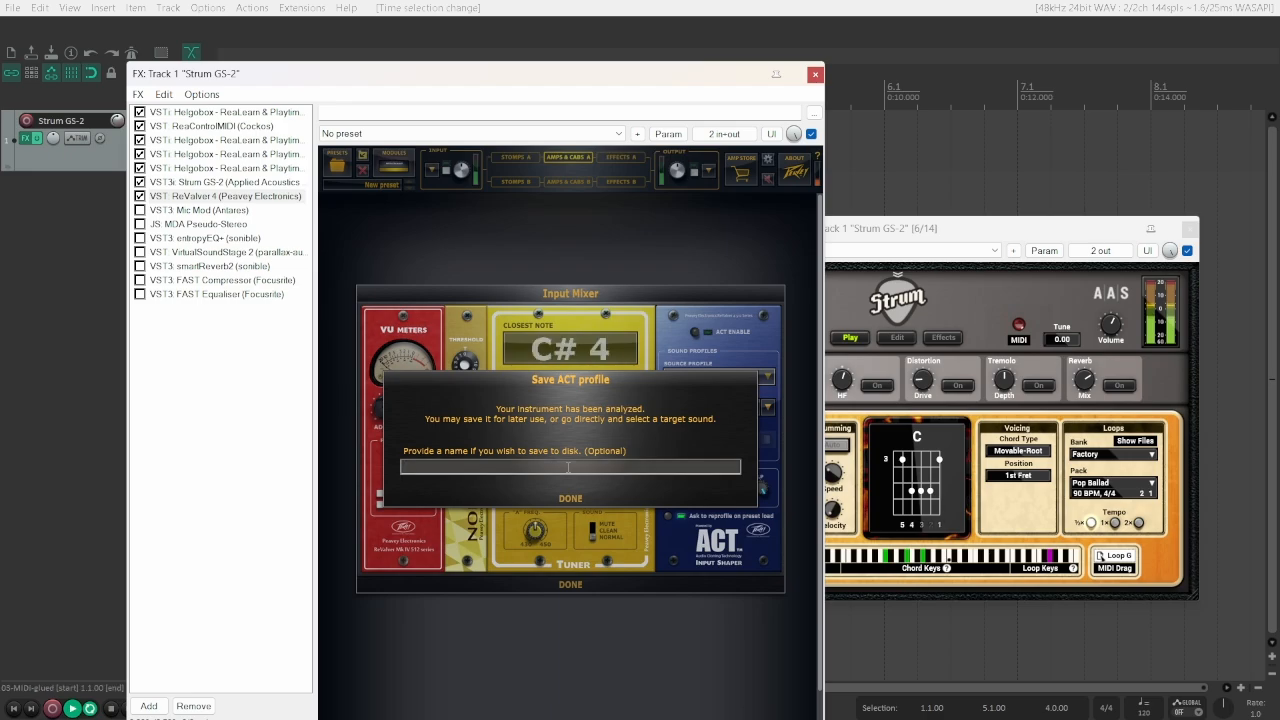
text(Test)
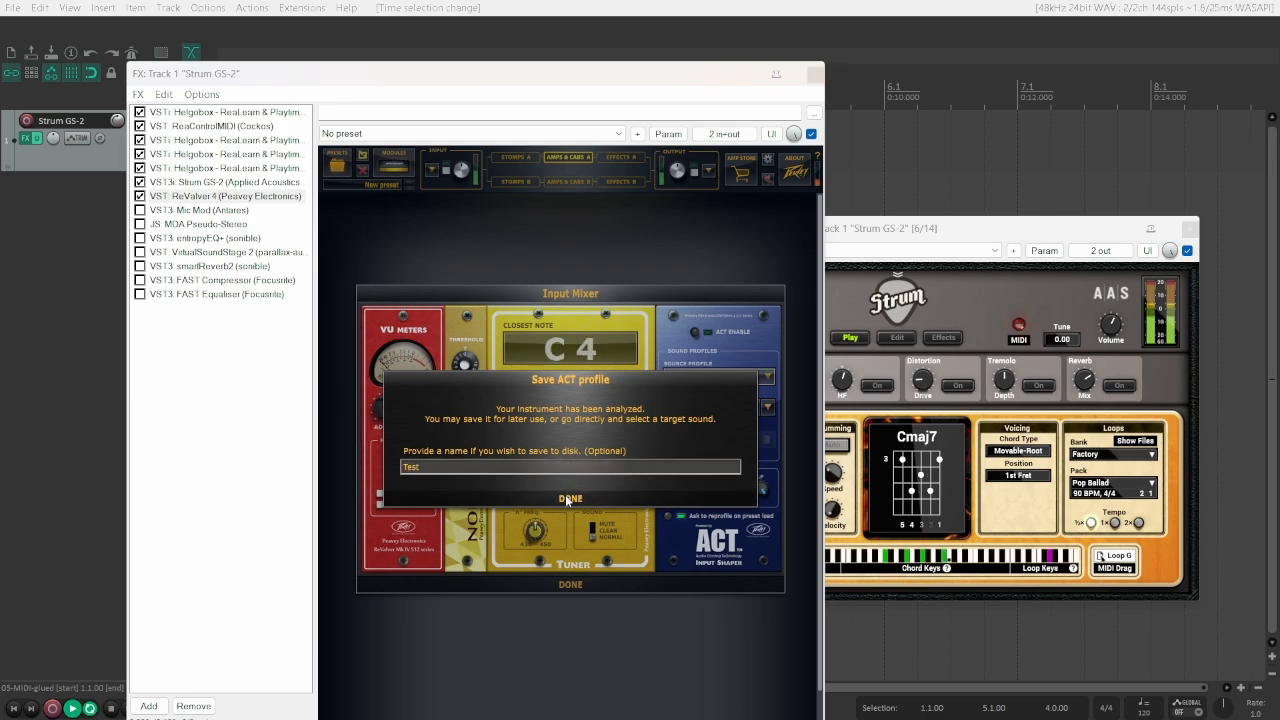
click(570, 497)
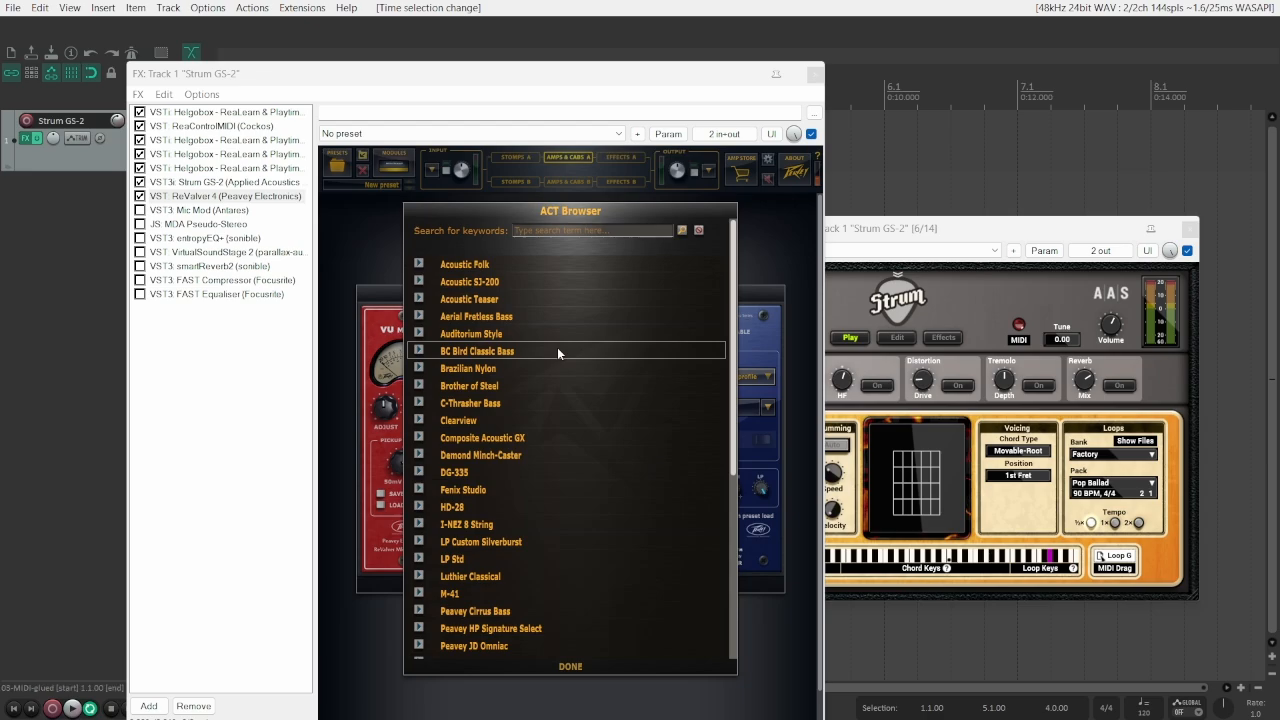
Load Auditorium Style: Soft Strumming as the ACT target profile and play the track to hear it
click(629, 336)
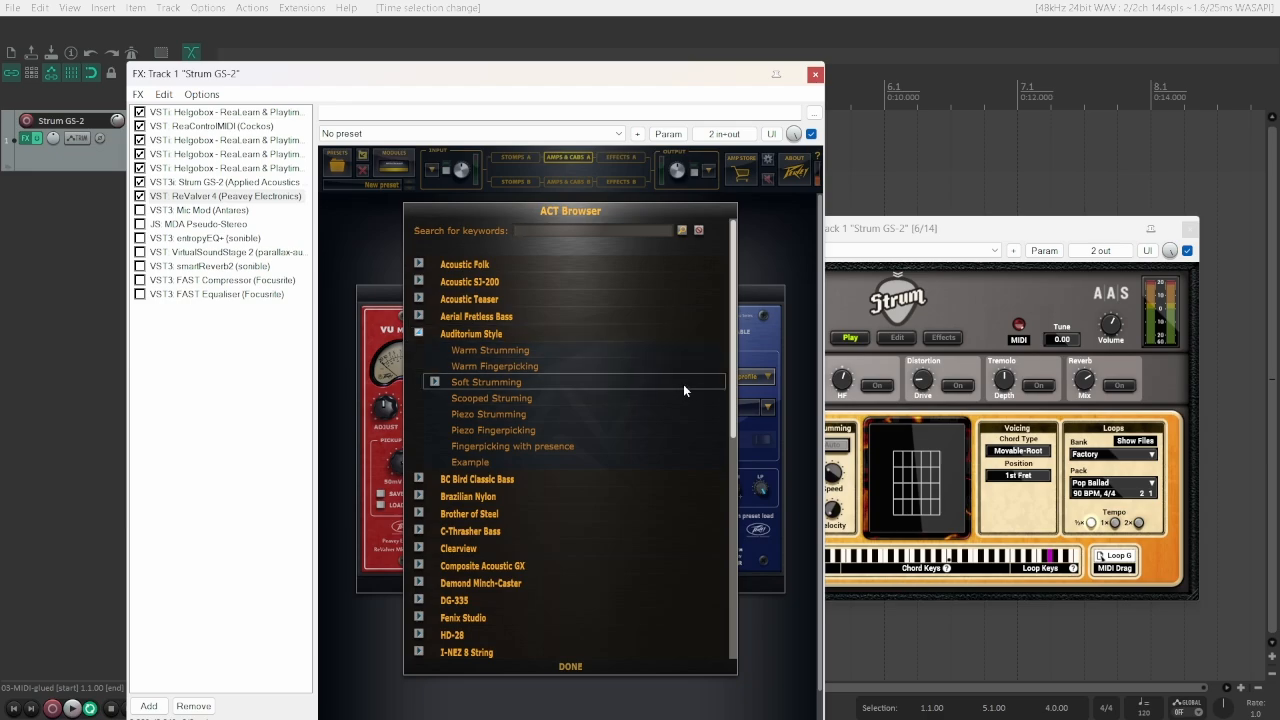
click(683, 384)
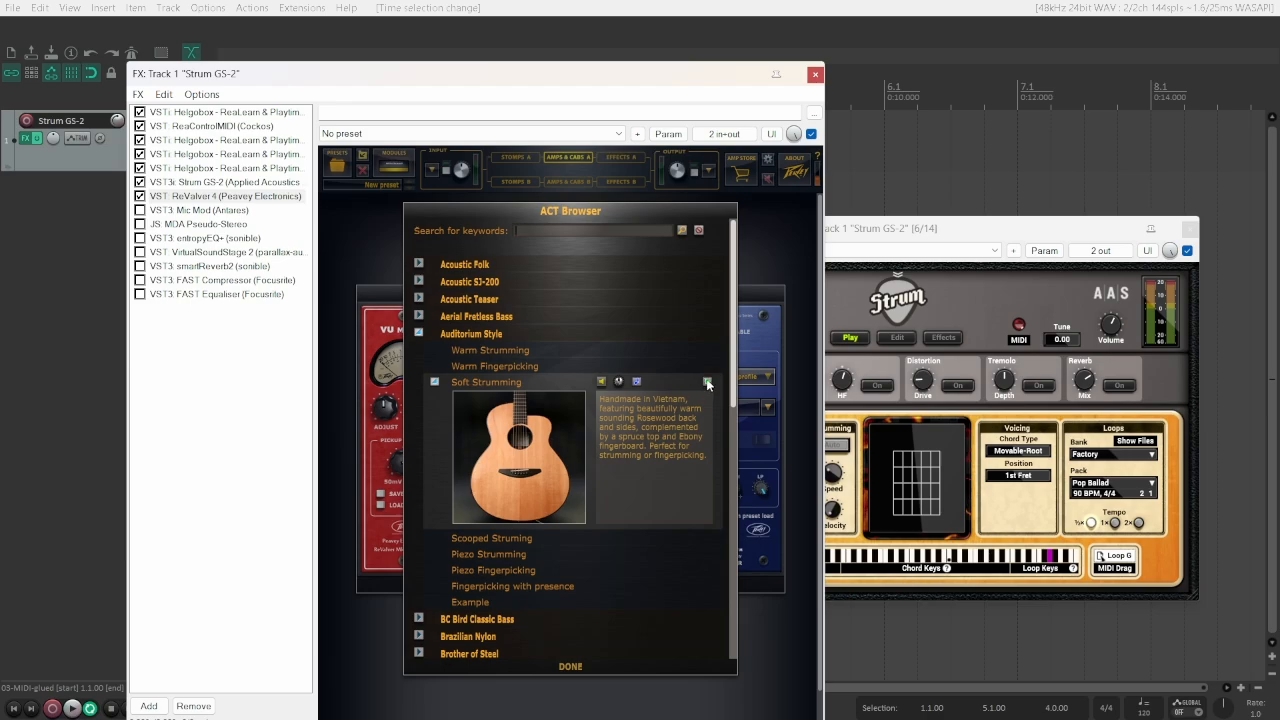
click(707, 383)
click(750, 306)
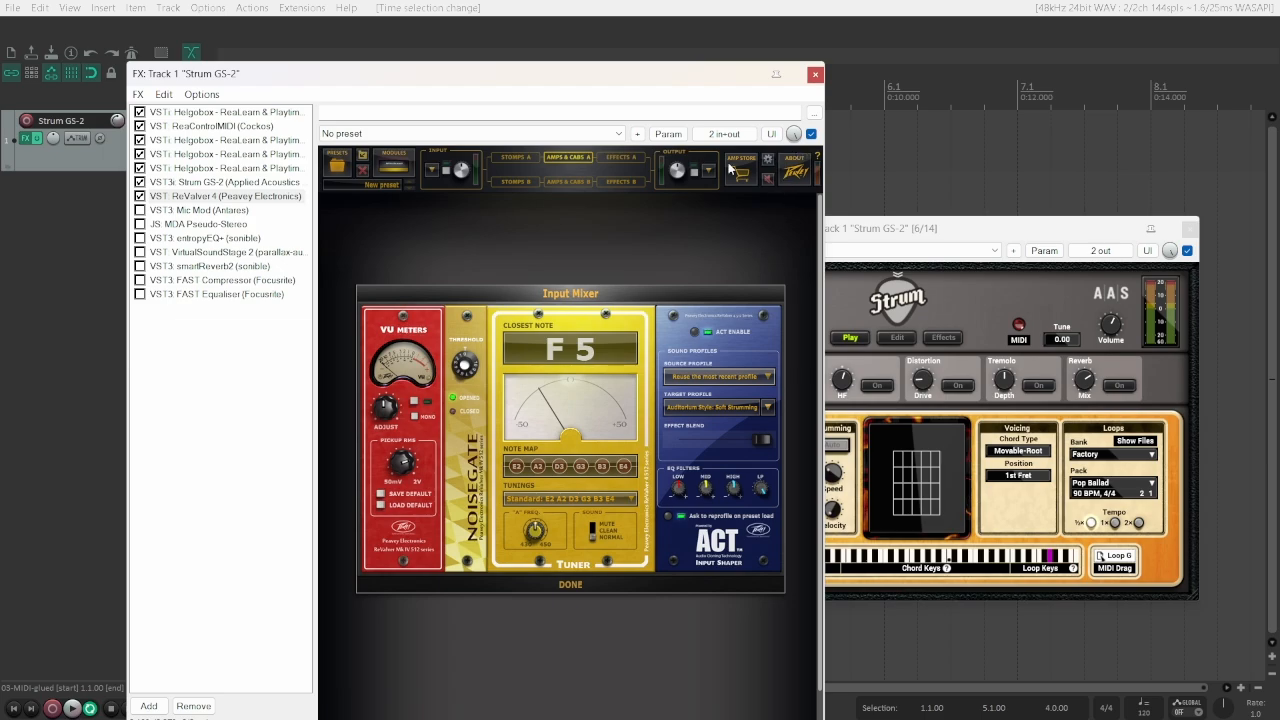
key(space)
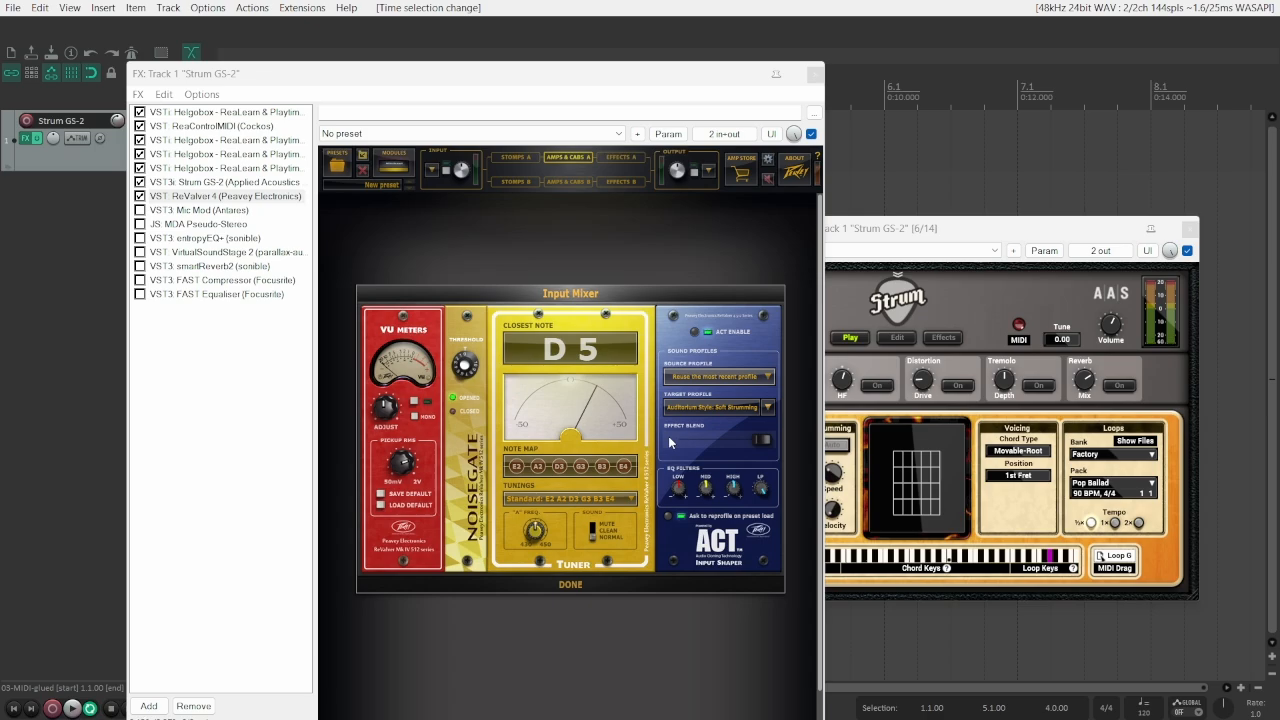
Set the ACT effect blend to 50 %, comparing it with 62 % while the track plays
drag(766, 441, 743, 446)
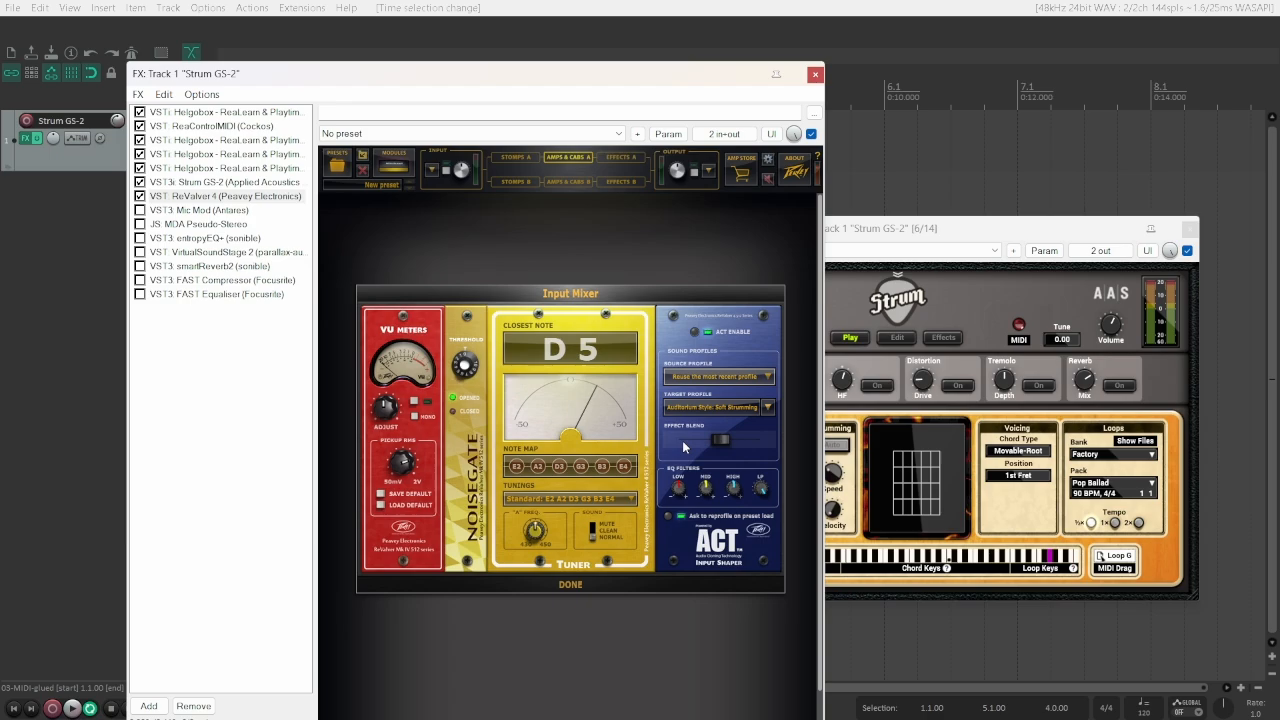
click(203, 485)
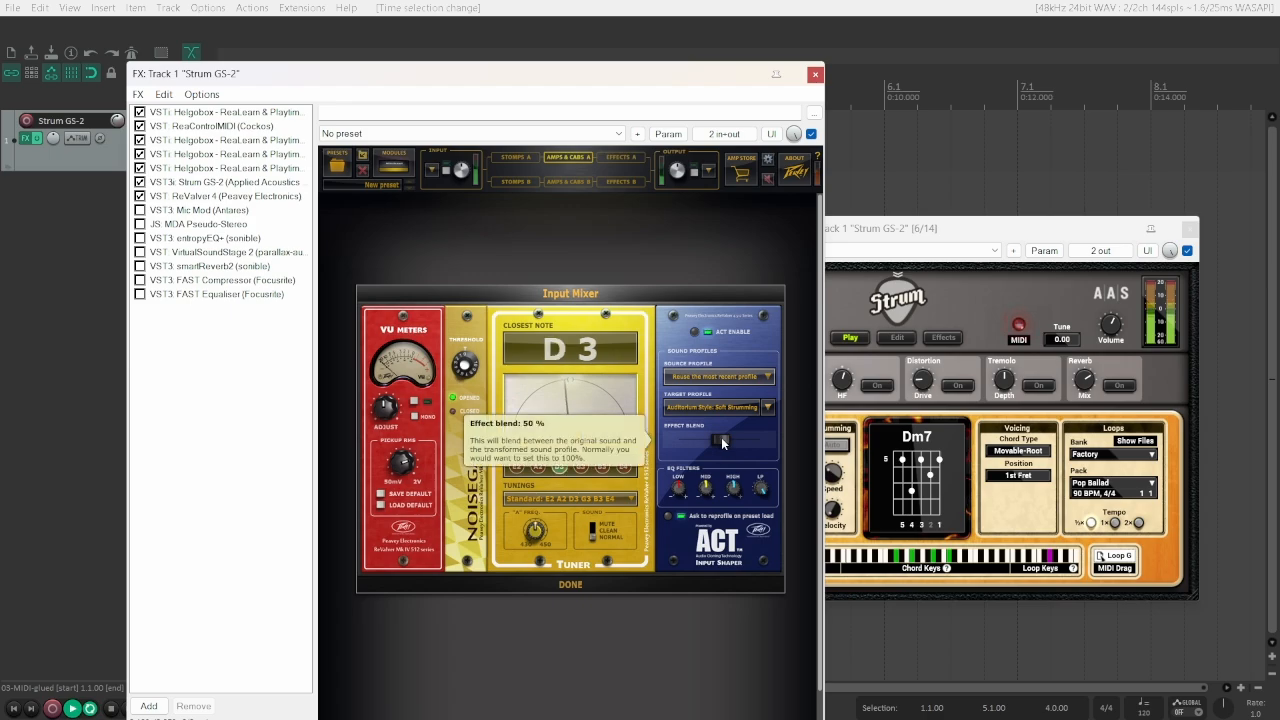
drag(721, 437, 731, 442)
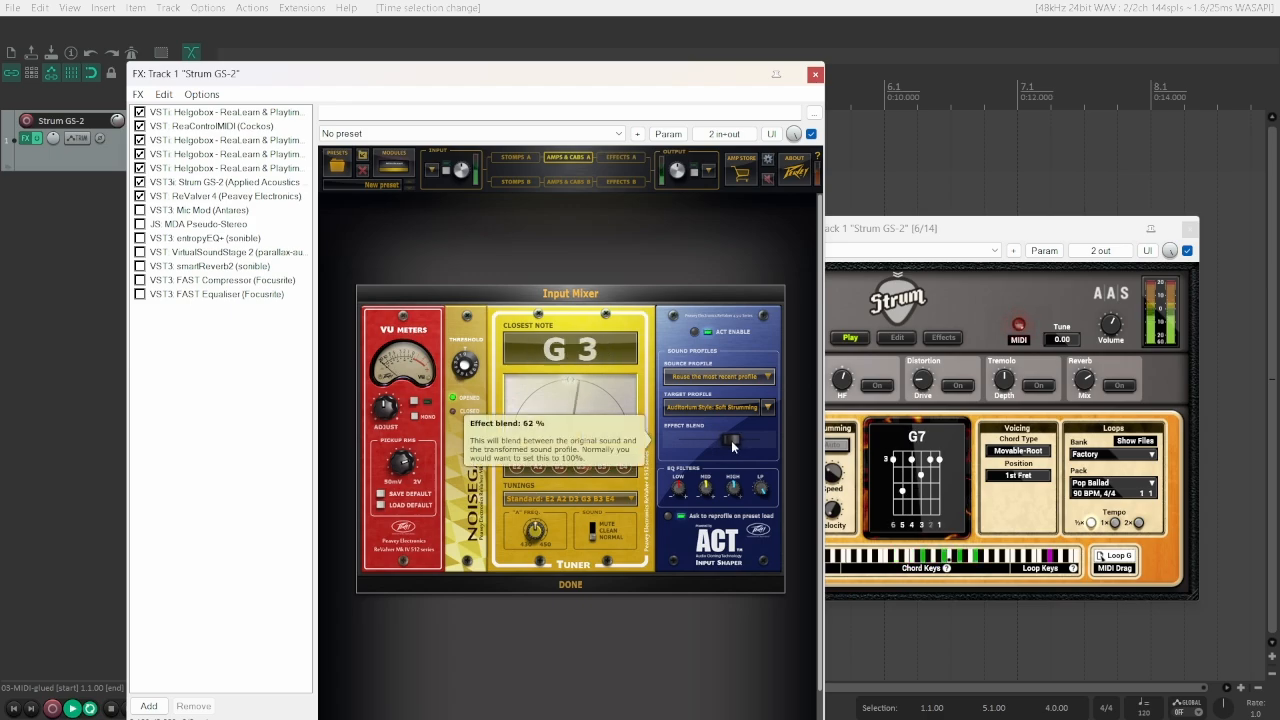
double_click(732, 441)
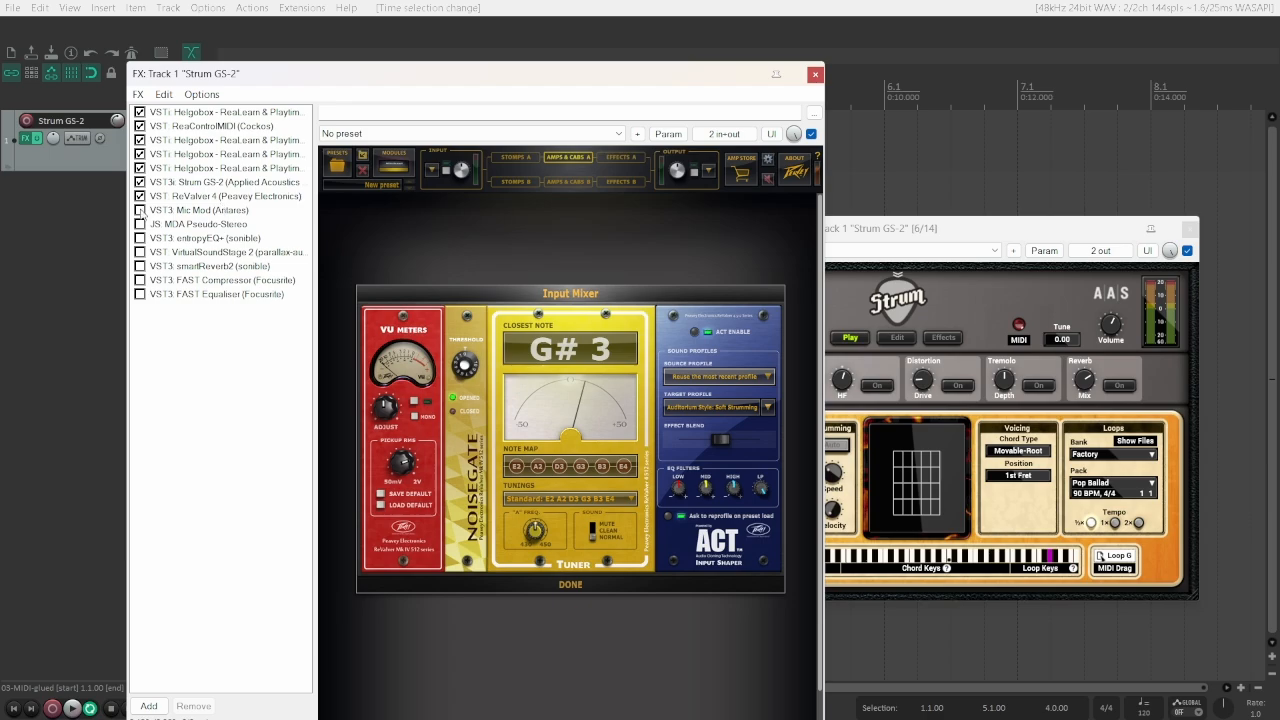
Enable Antares Mic Mod in the FX chain and turn the source mic's proximity down to off
click(140, 210)
click(205, 212)
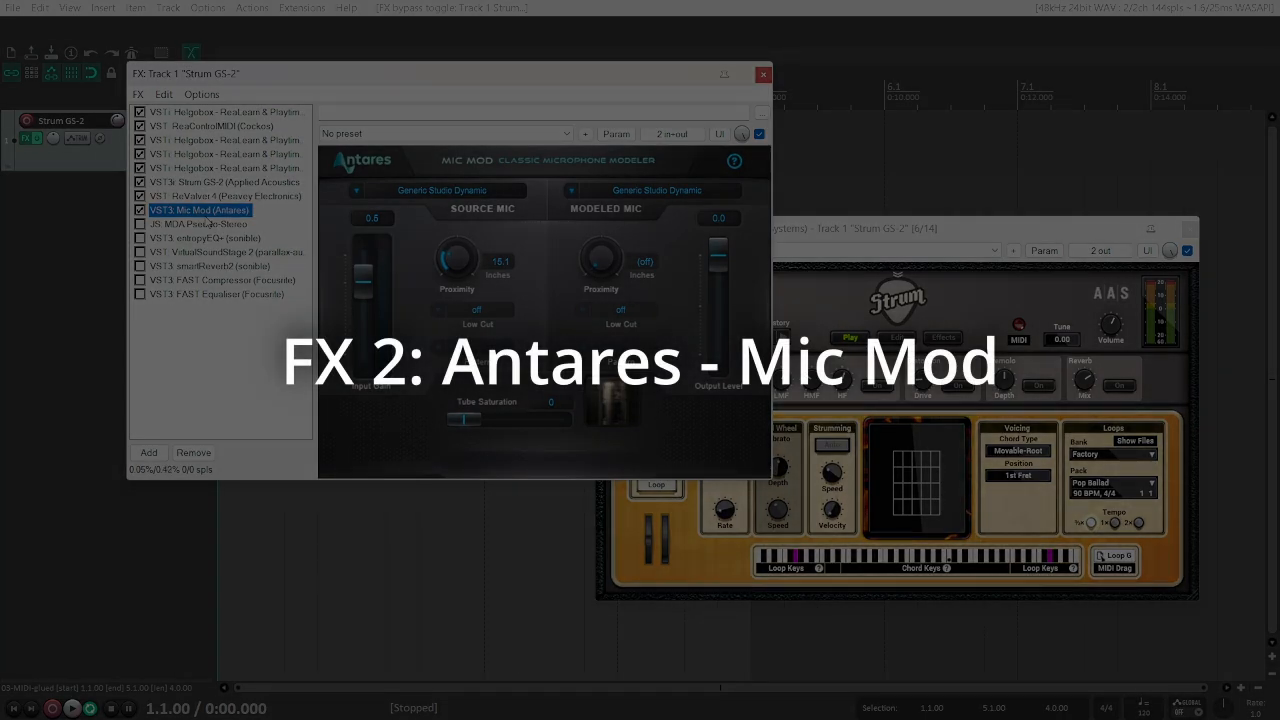
drag(457, 258, 457, 300)
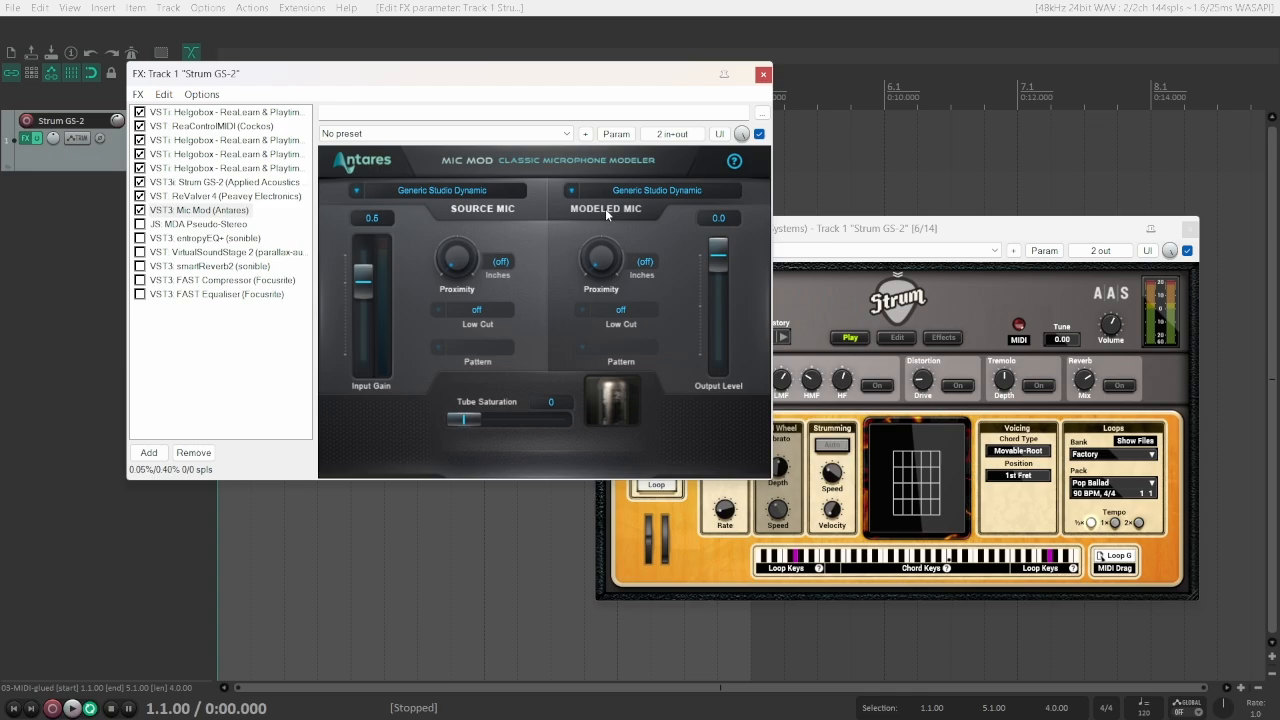
Play the guitar part through Mic Mod with the source proximity off, and stop playback
click(198, 378)
key(space)
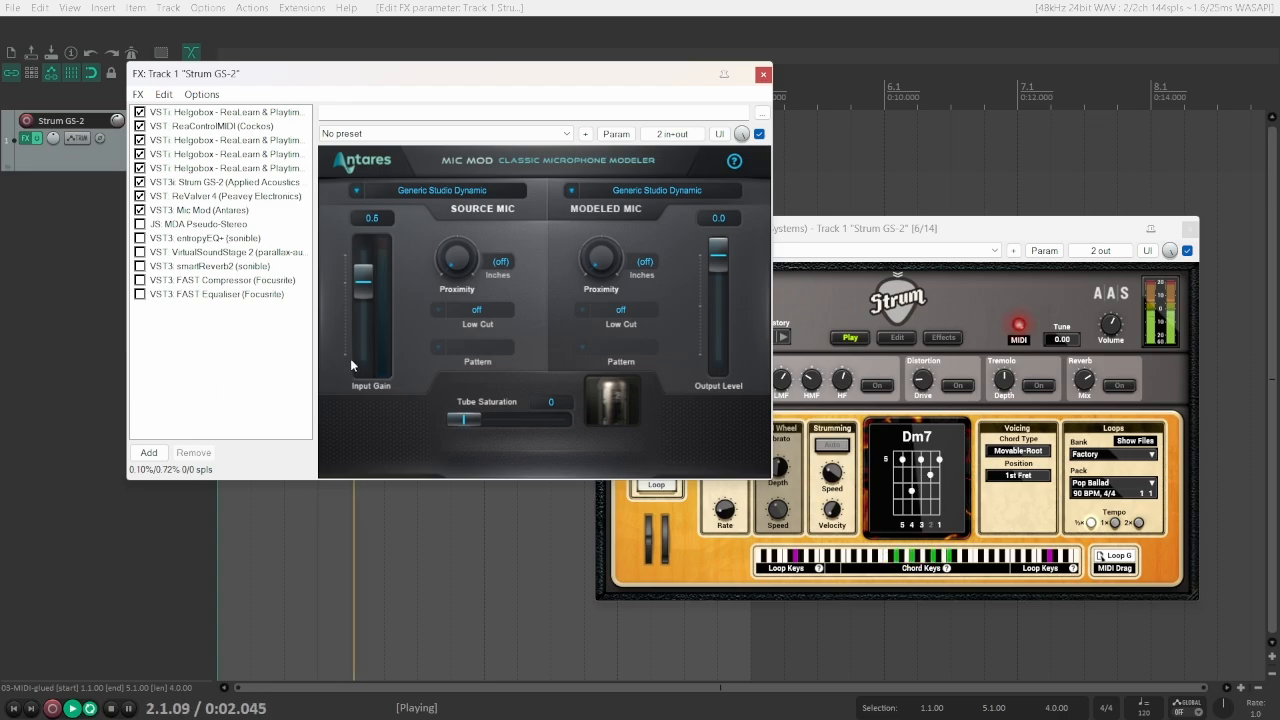
key(space)
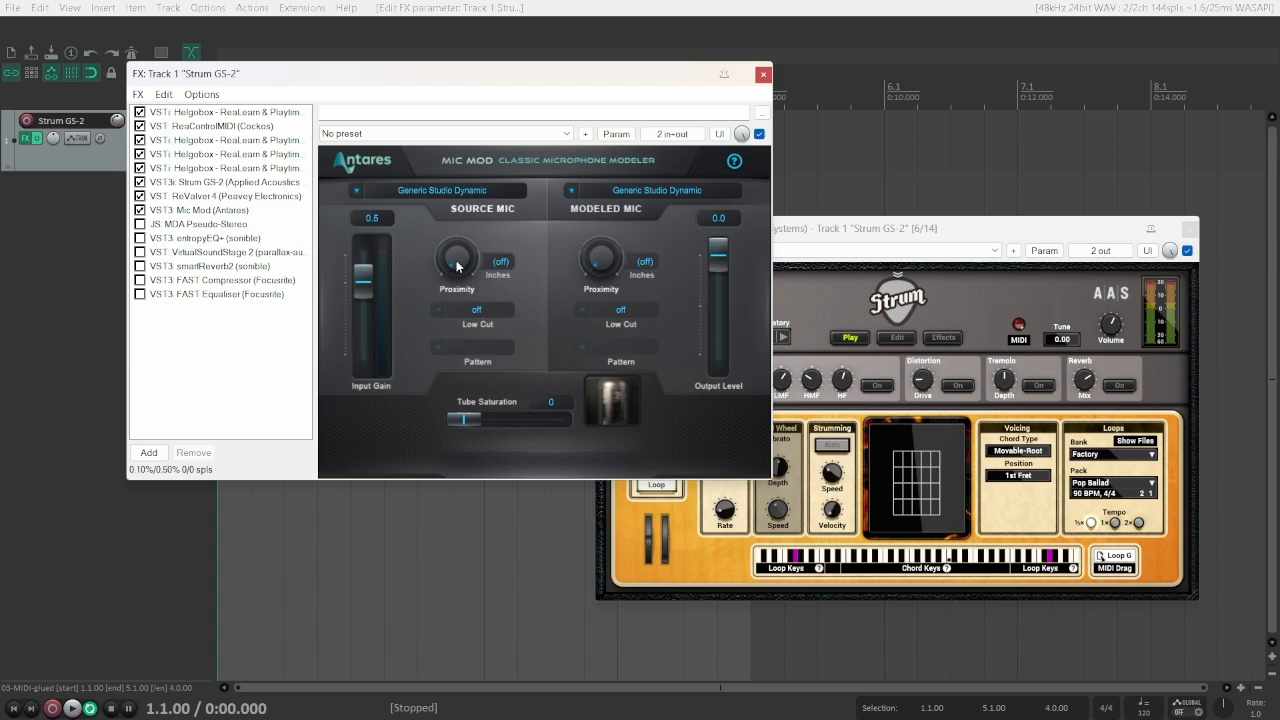
Set Mic Mod's source mic proximity to 20.0 inches and turn on its low cut during playback
drag(457, 266, 450, 221)
key(space)
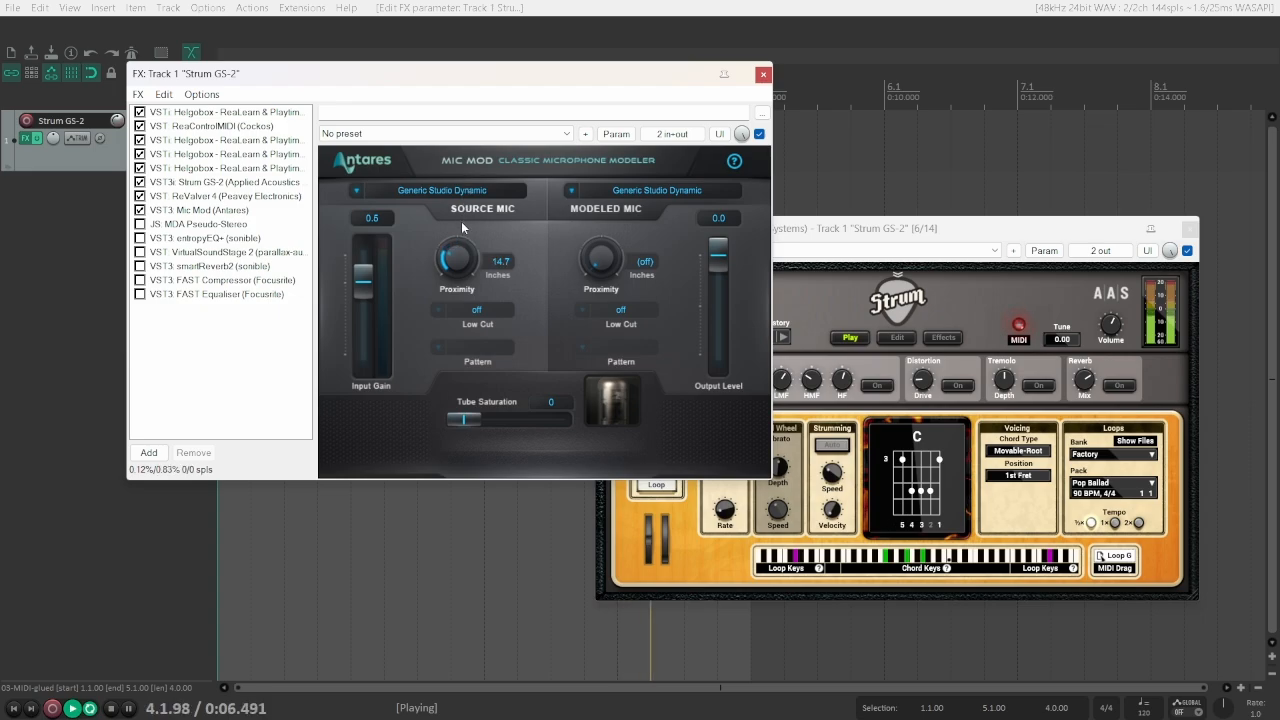
click(477, 312)
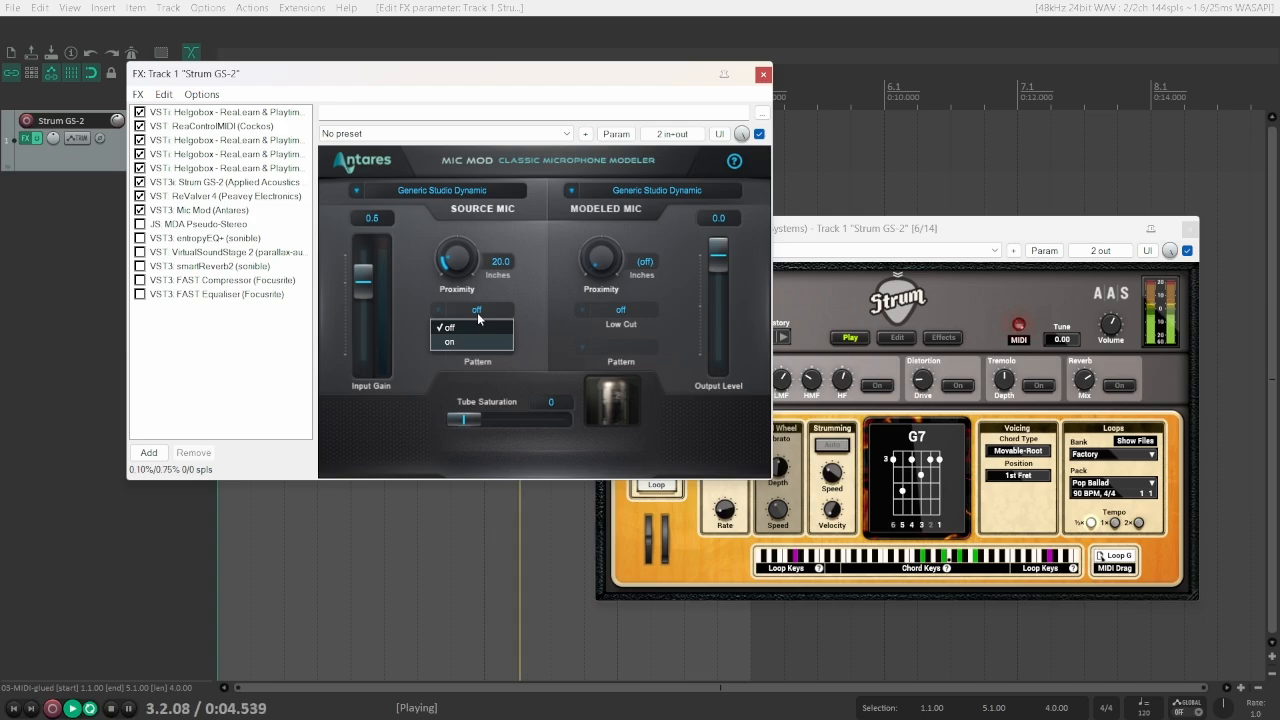
click(478, 342)
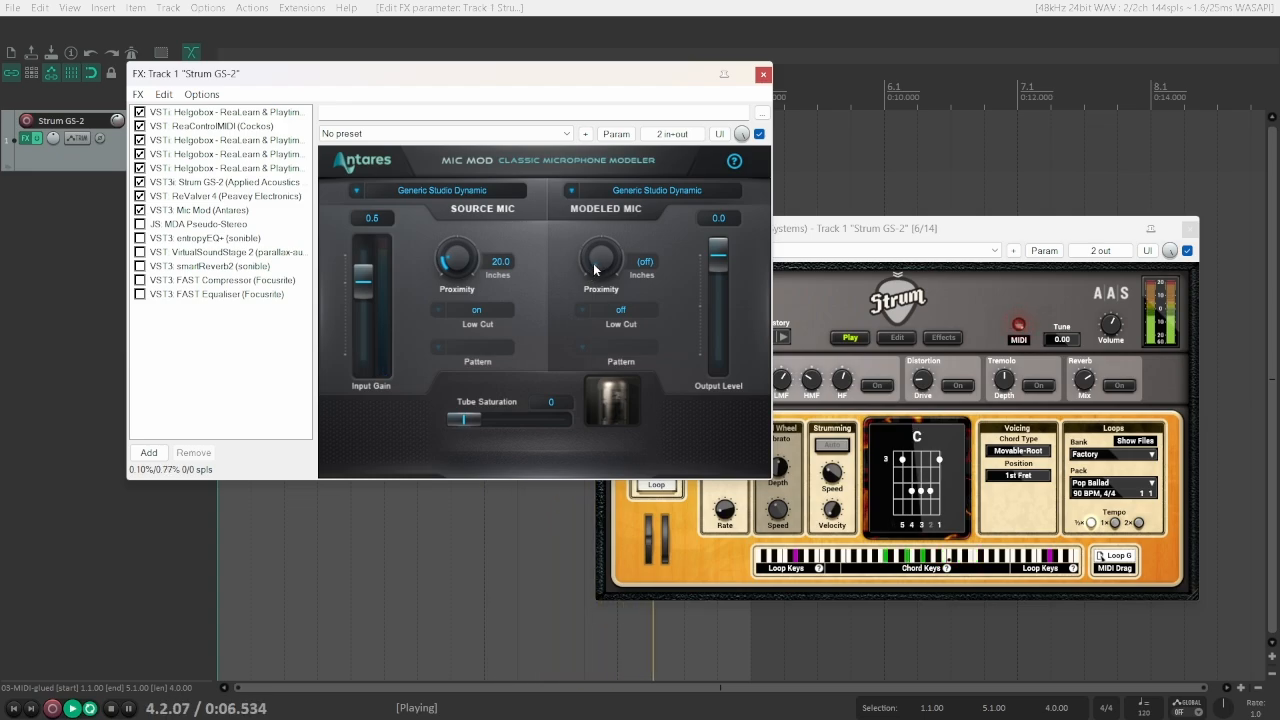
Try the modeled mic's proximity at 1.5 inches during playback and turn it back to off
drag(597, 267, 599, 111)
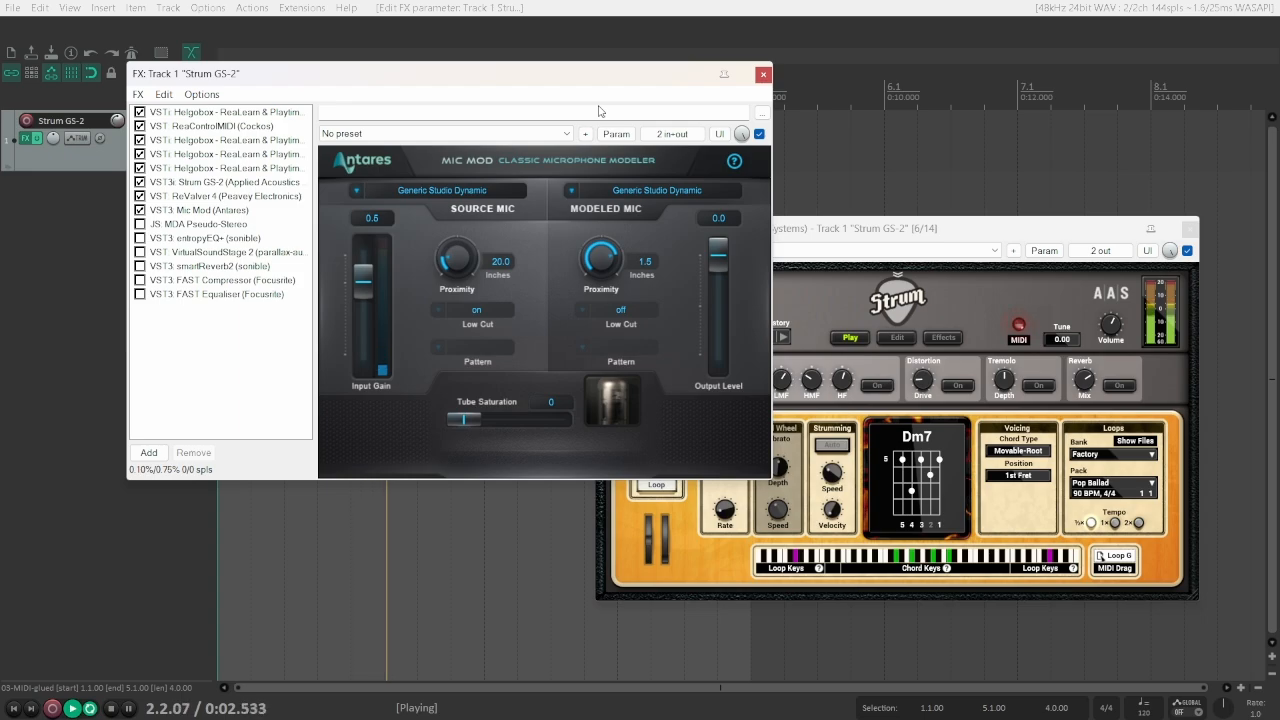
drag(604, 266, 574, 511)
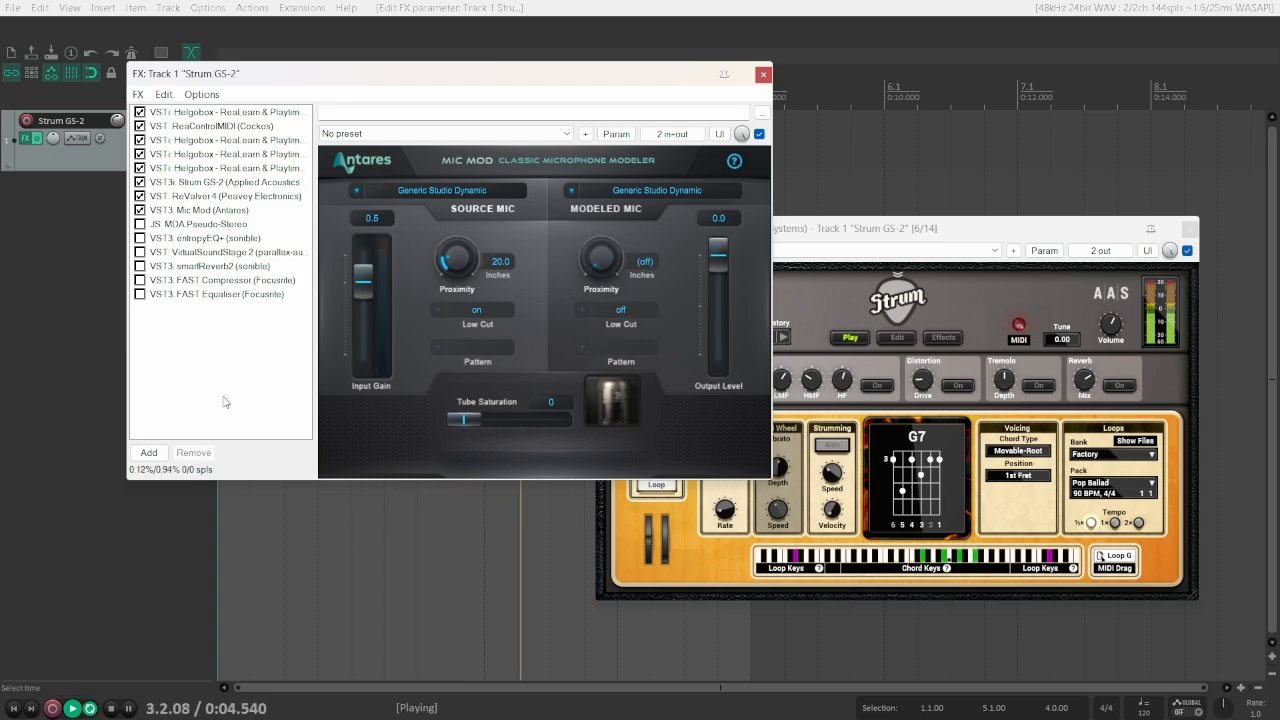
Set Mic Mod's source mic proximity to 11.9 inches and its tube saturation to 32 during playback
key(space)
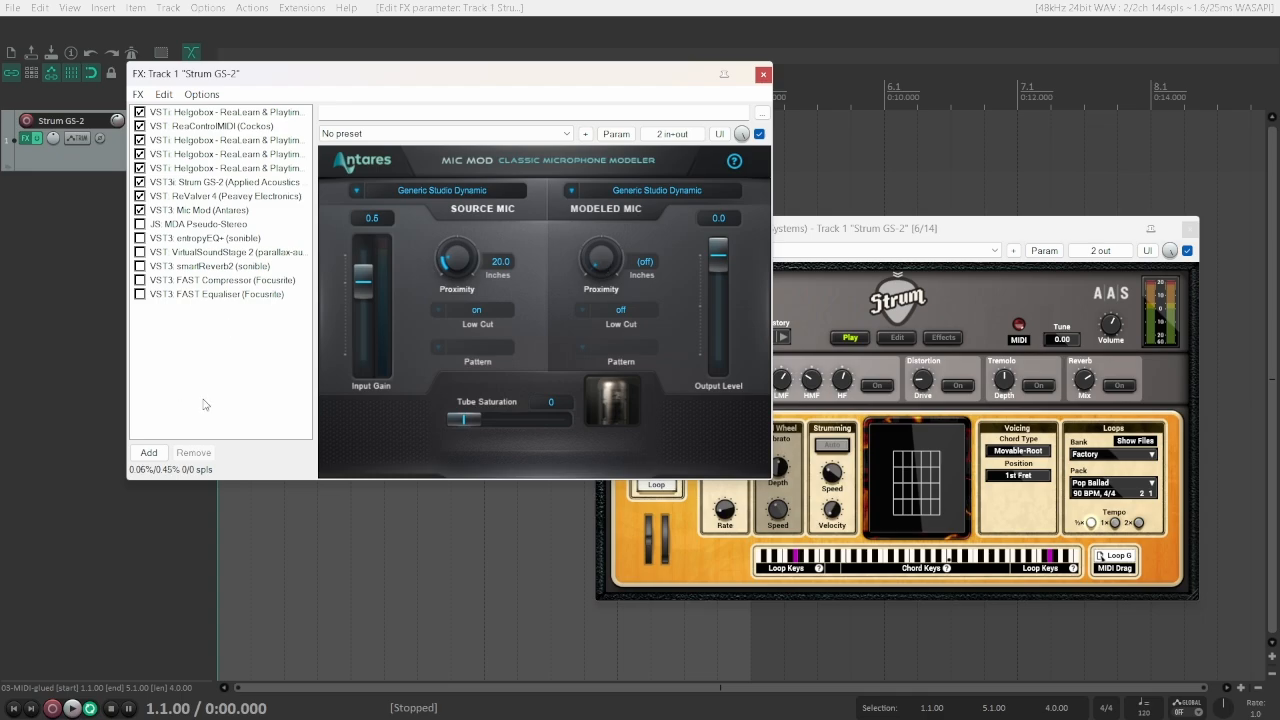
key(space)
drag(452, 260, 459, 244)
drag(466, 421, 488, 420)
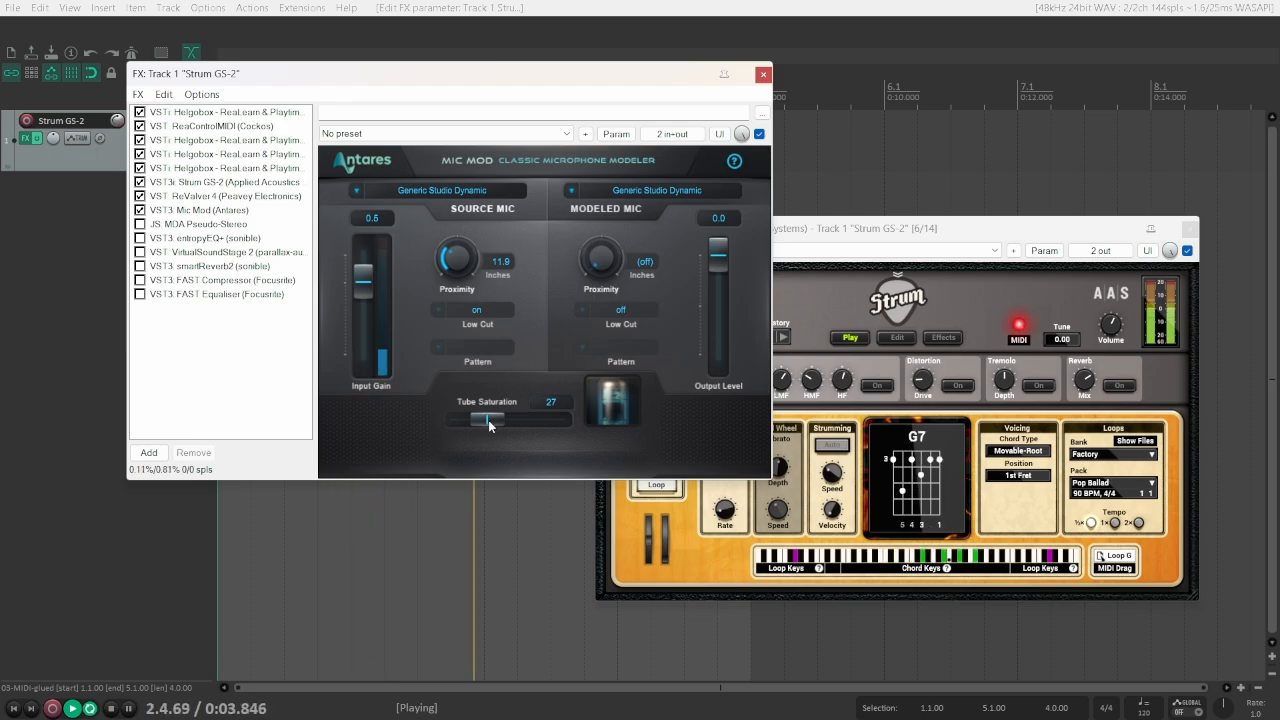
drag(489, 425, 493, 426)
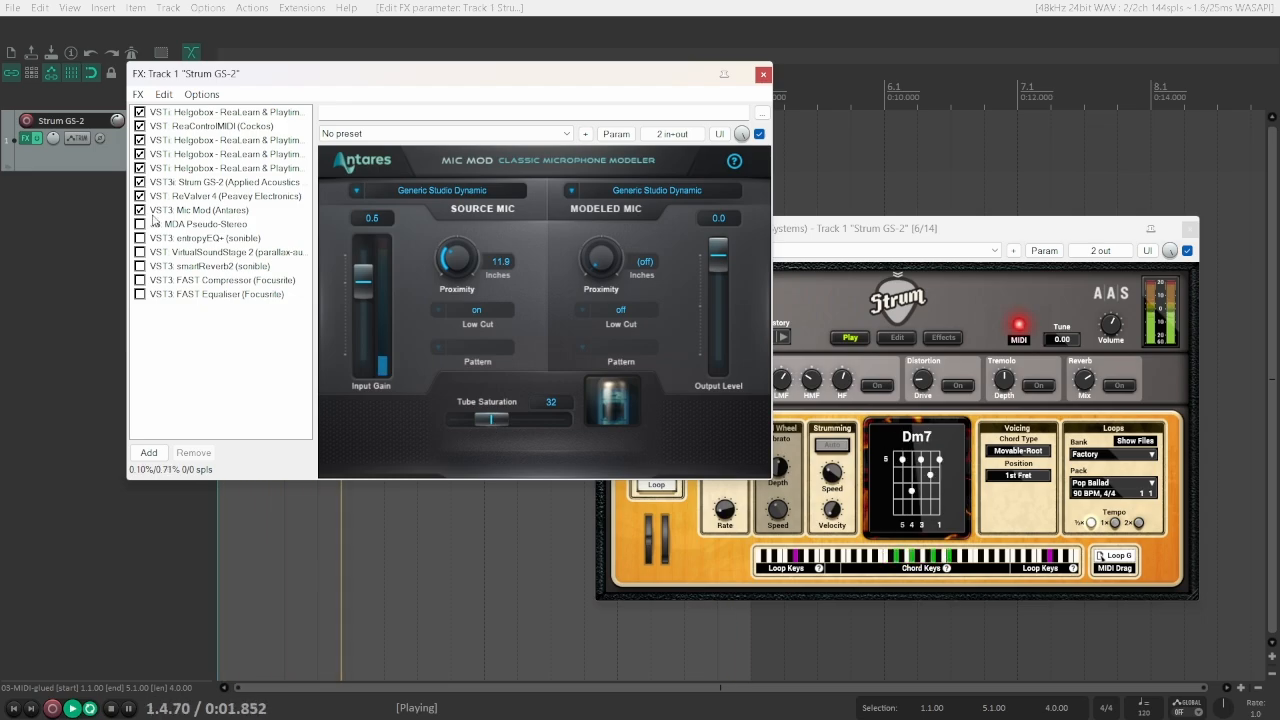
Compare the guitar with Mic Mod bypassed and enabled during playback, setting the source mic proximity to 10.4 inches, and stop playback
click(140, 210)
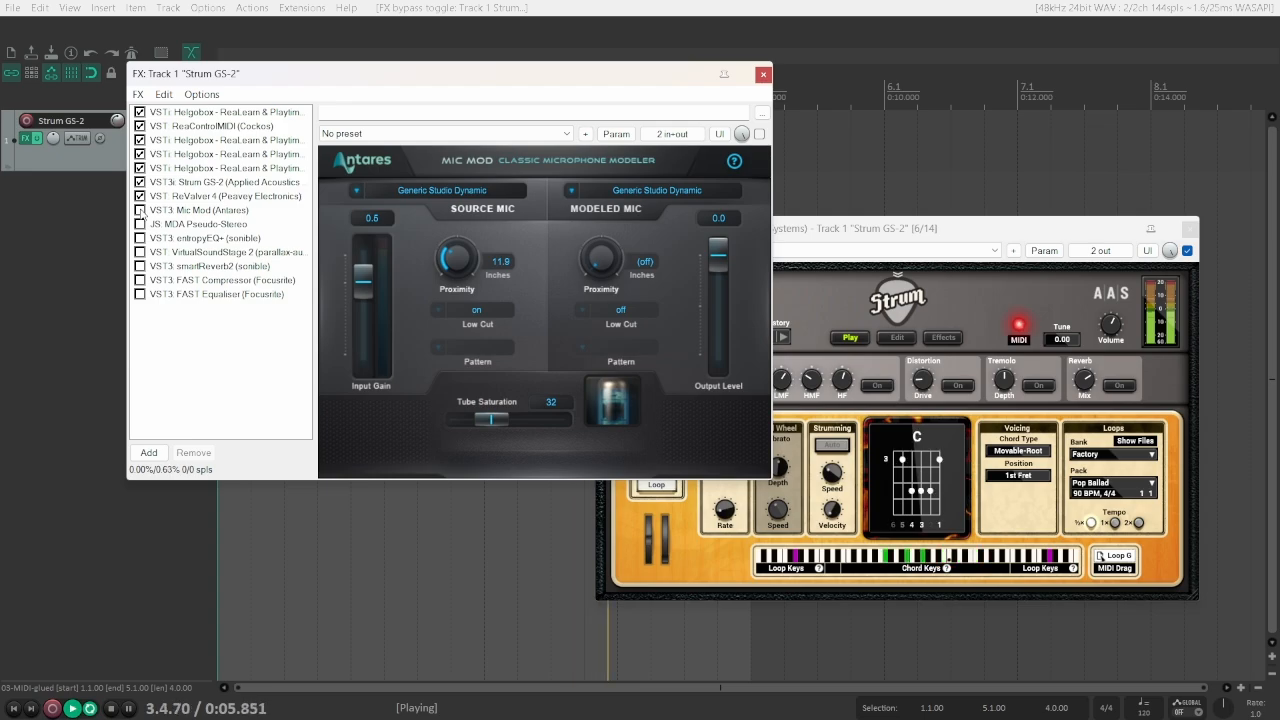
click(140, 210)
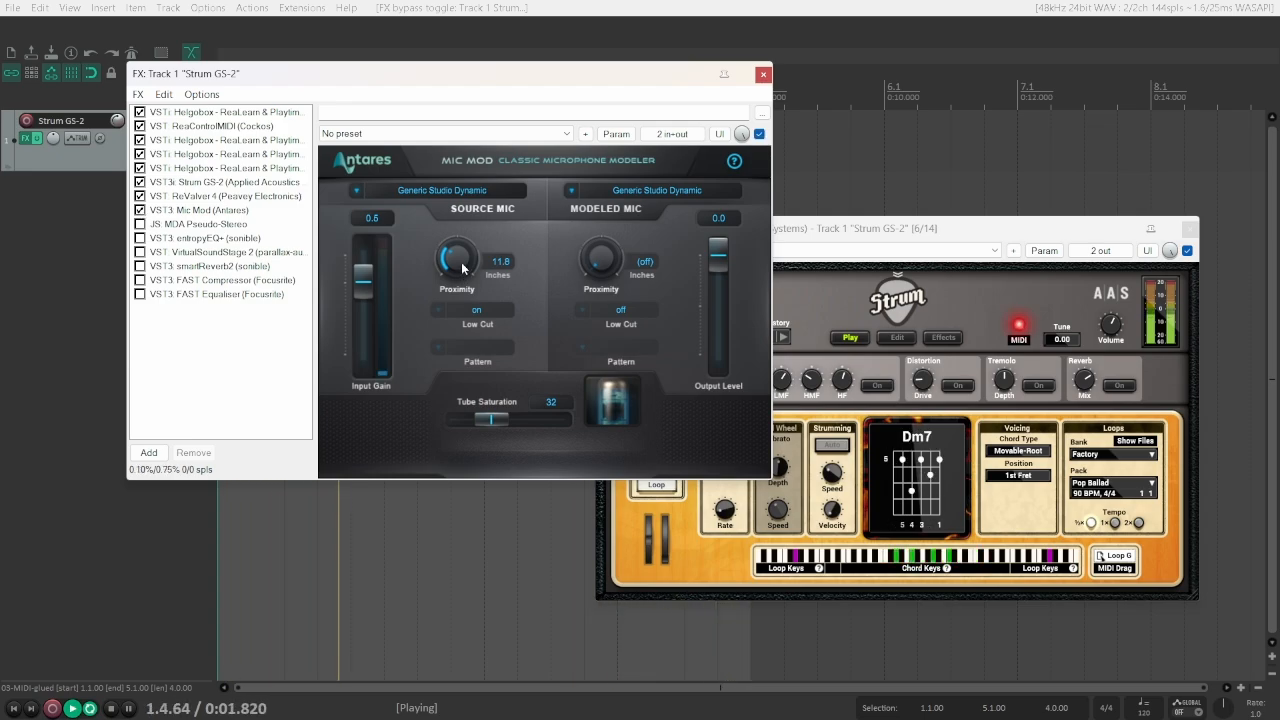
drag(463, 267, 458, 222)
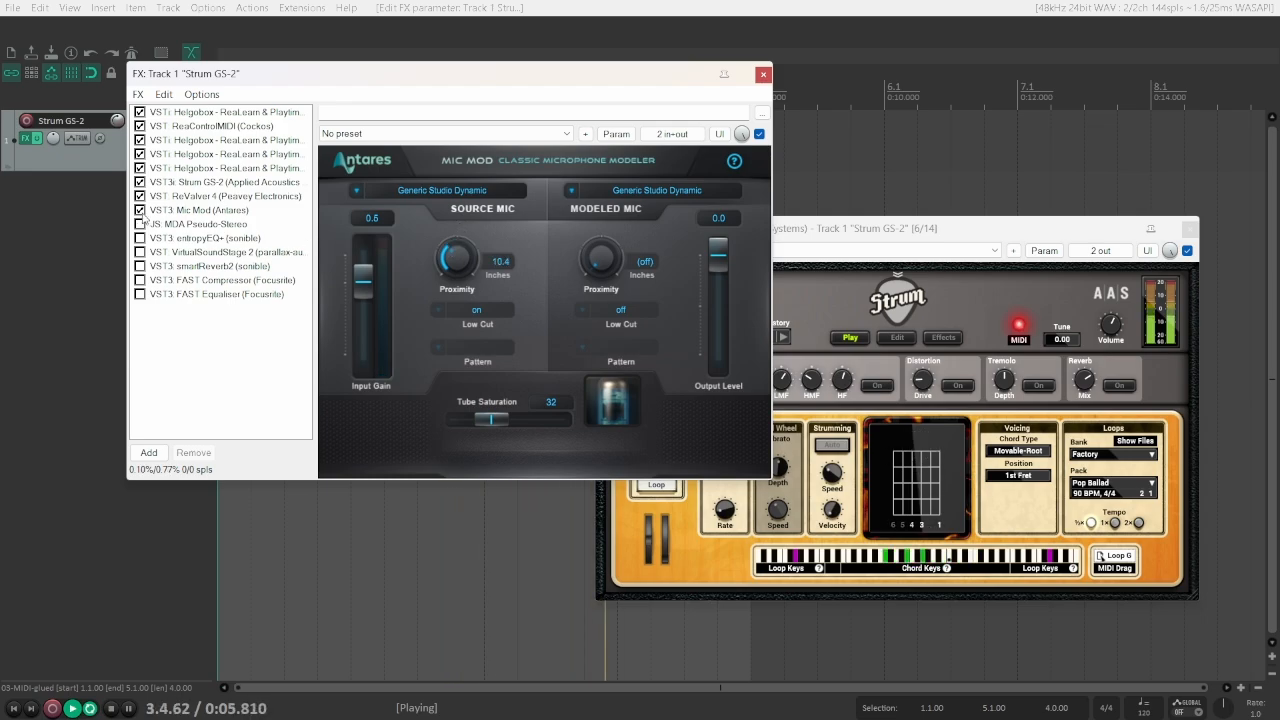
click(140, 210)
click(140, 211)
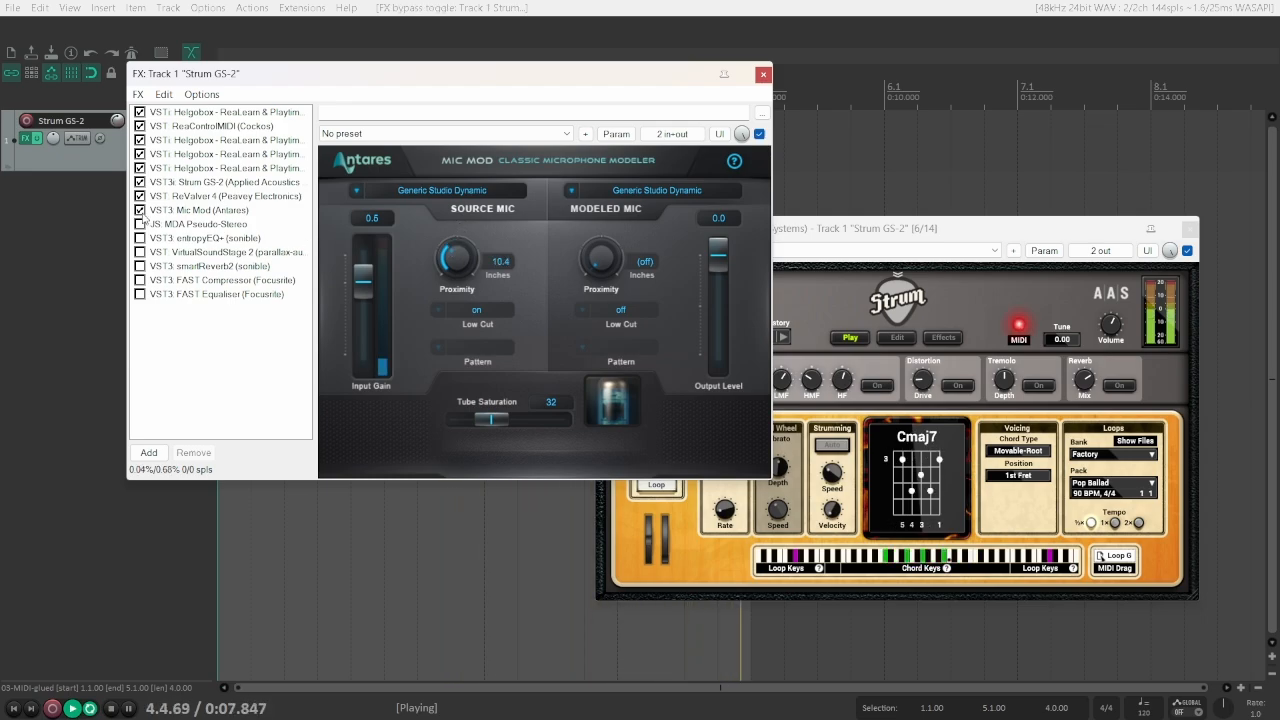
key(space)
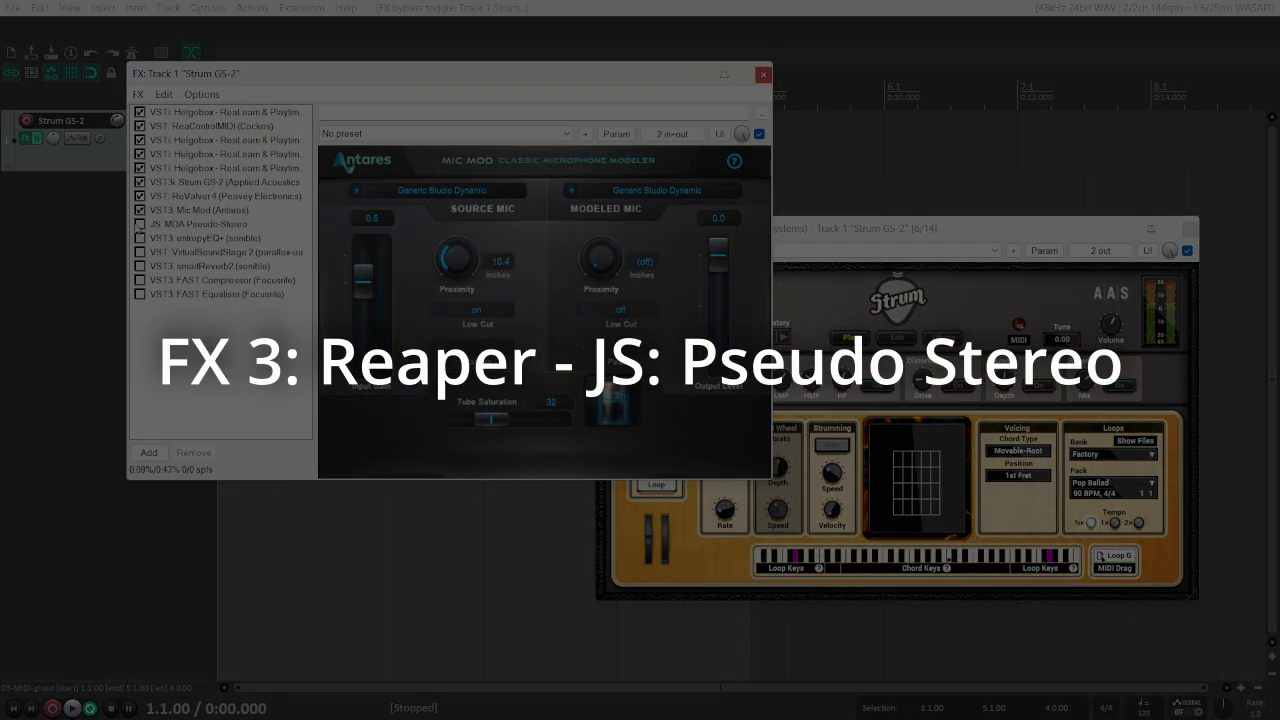
Enable MDA Pseudo-Stereo in the FX chain and reset its amount and delay to their defaults
click(184, 229)
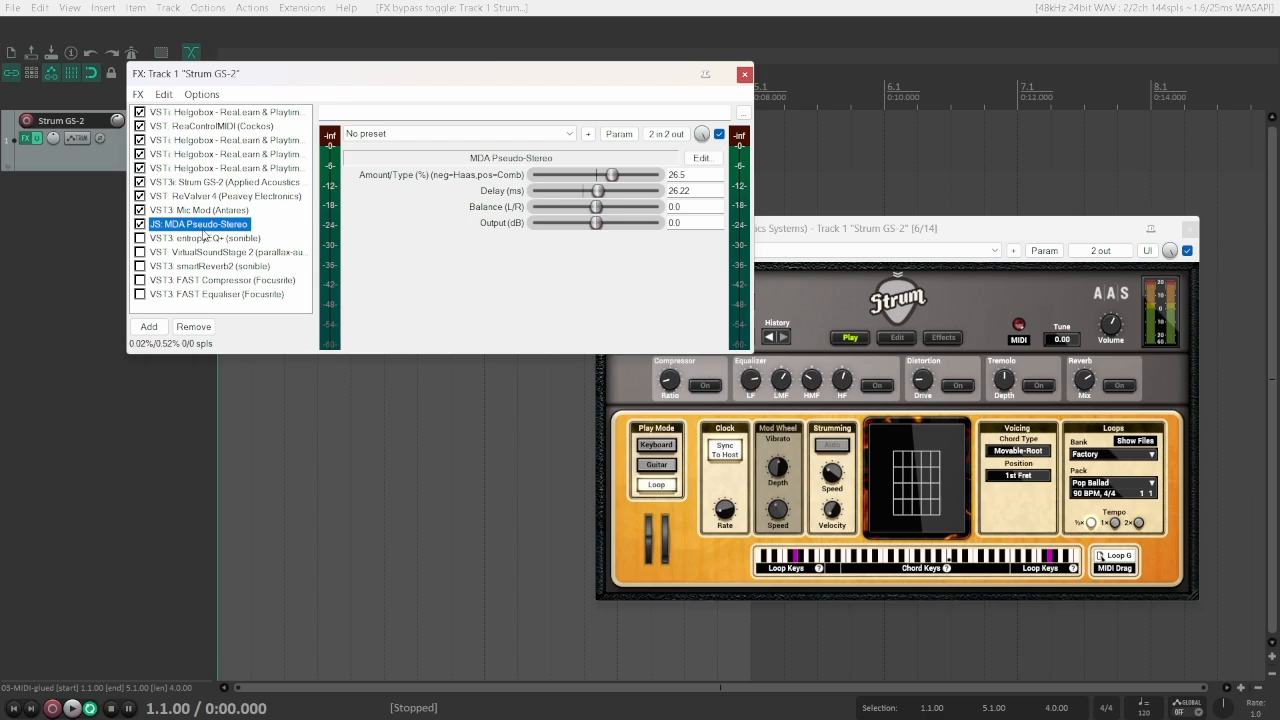
double_click(612, 175)
double_click(598, 190)
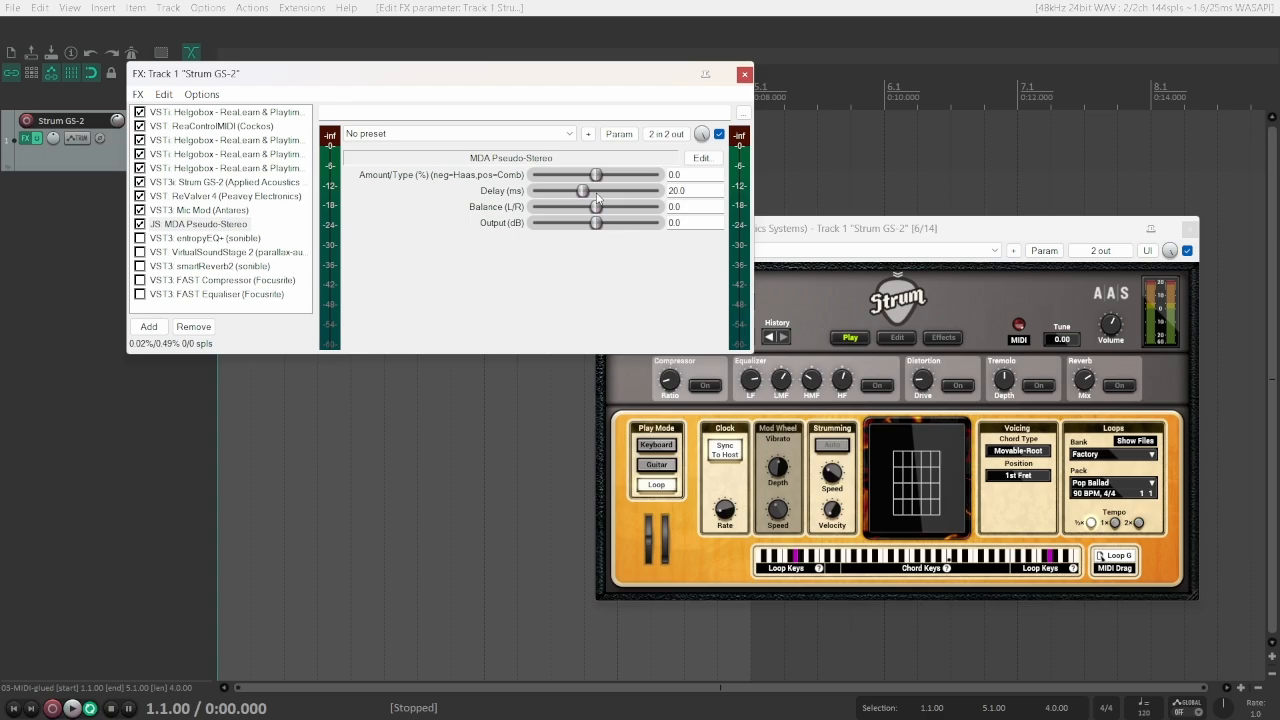
Set the Pseudo-Stereo amount to 26.51 % and its delay to 28.93 ms during playback
key(space)
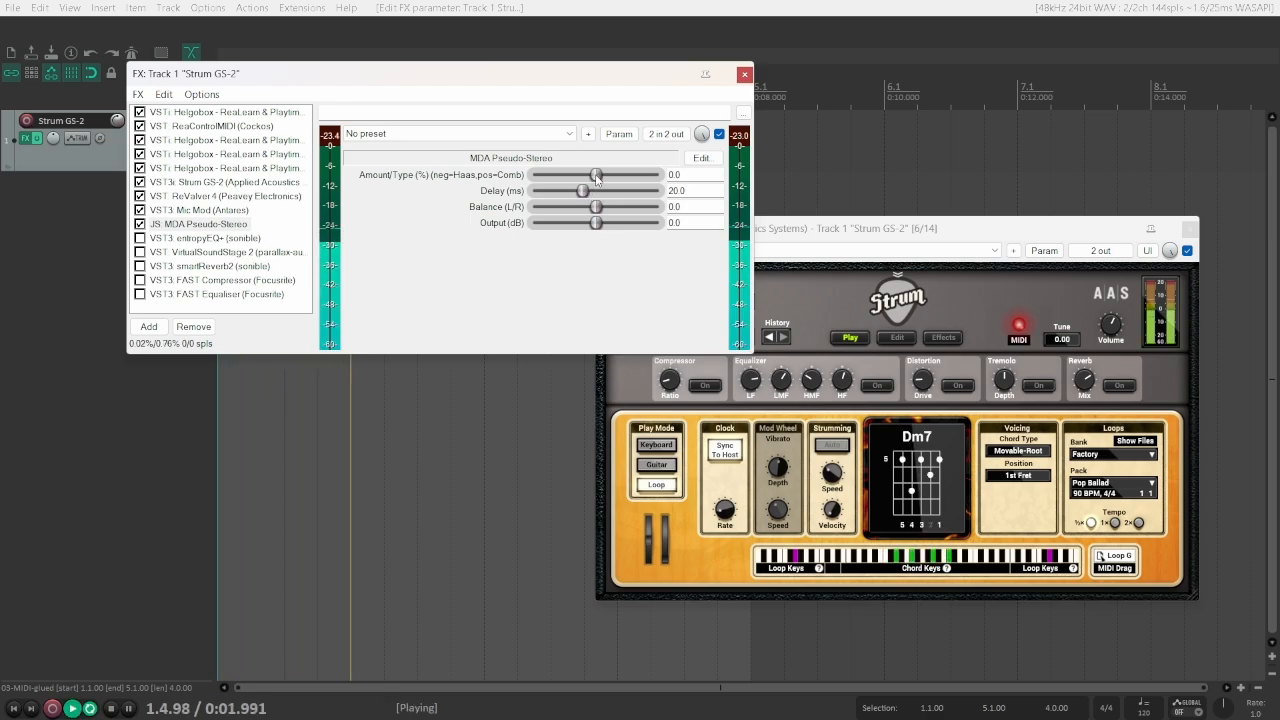
drag(596, 175, 613, 177)
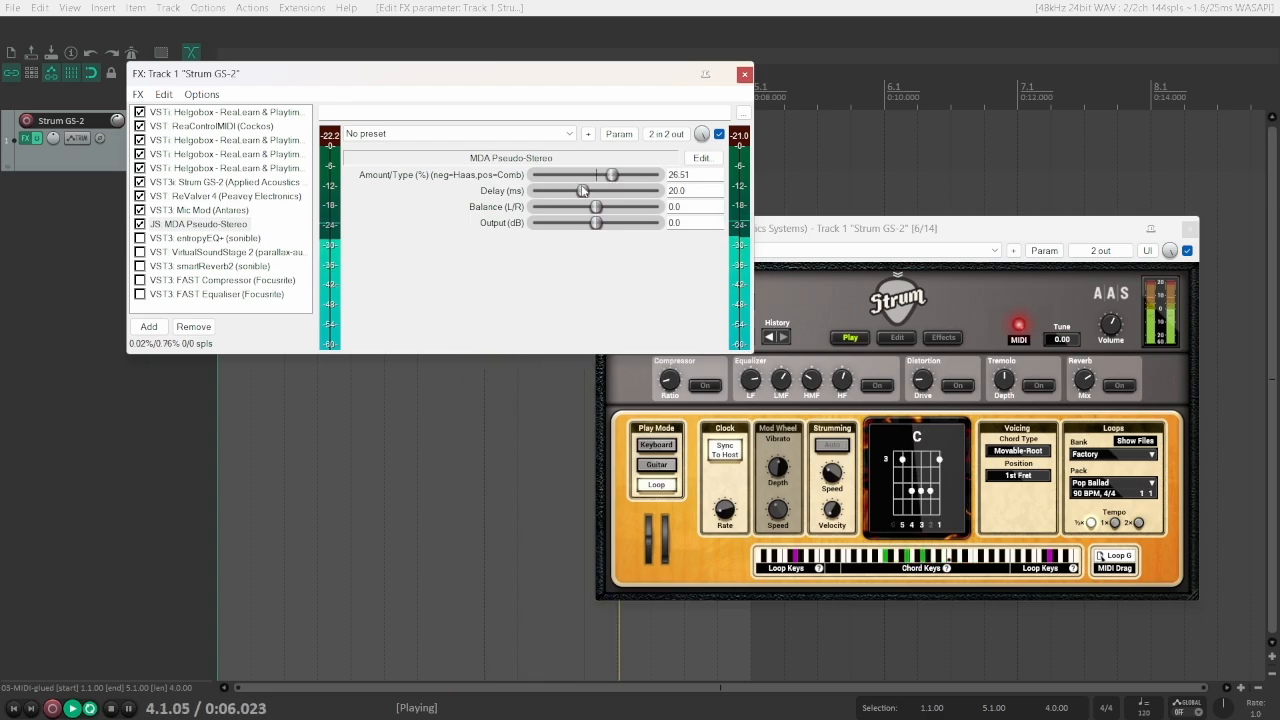
drag(583, 191, 608, 197)
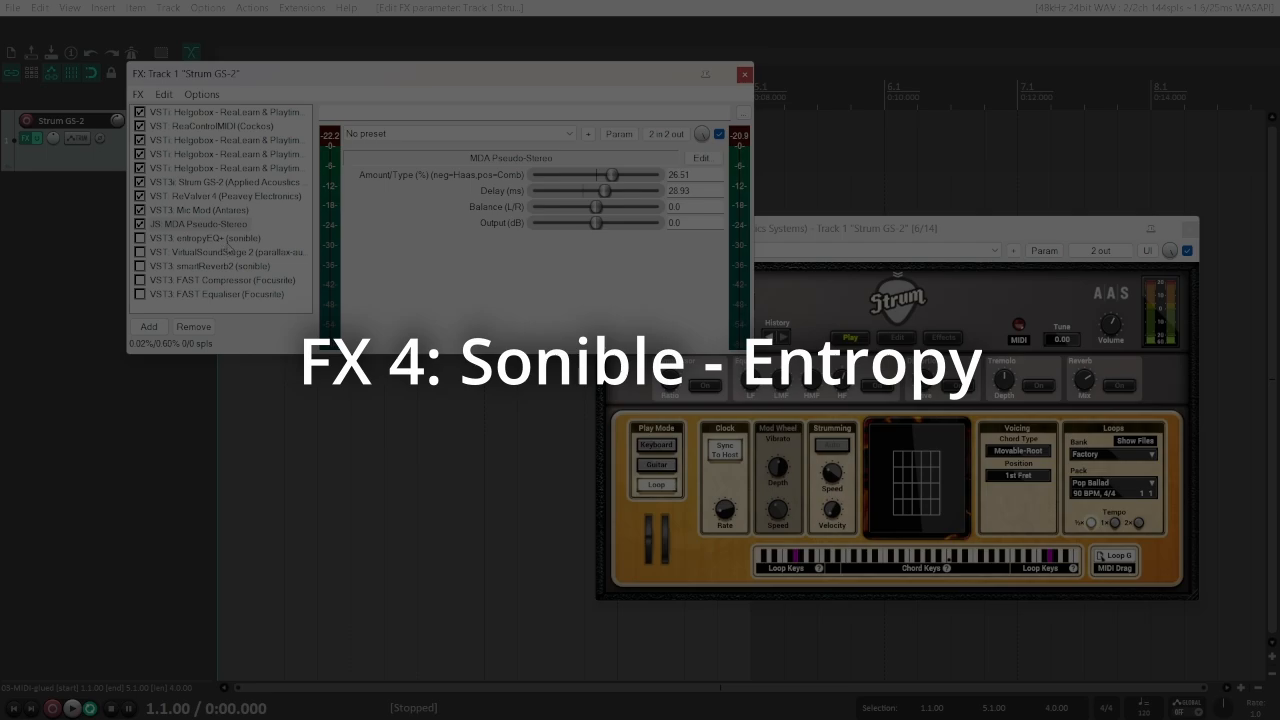
Enable entropyEQ+ in the FX chain and set its global entropy to 16 %
click(226, 240)
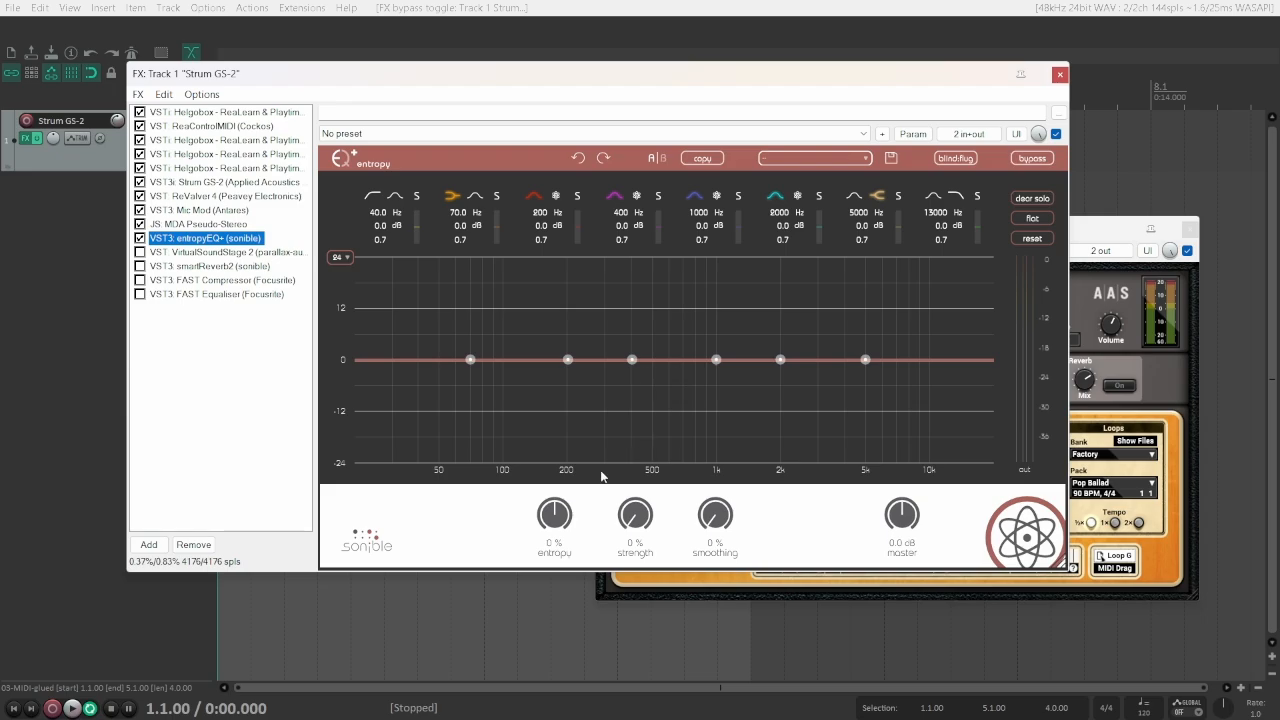
click(558, 514)
drag(558, 514, 568, 498)
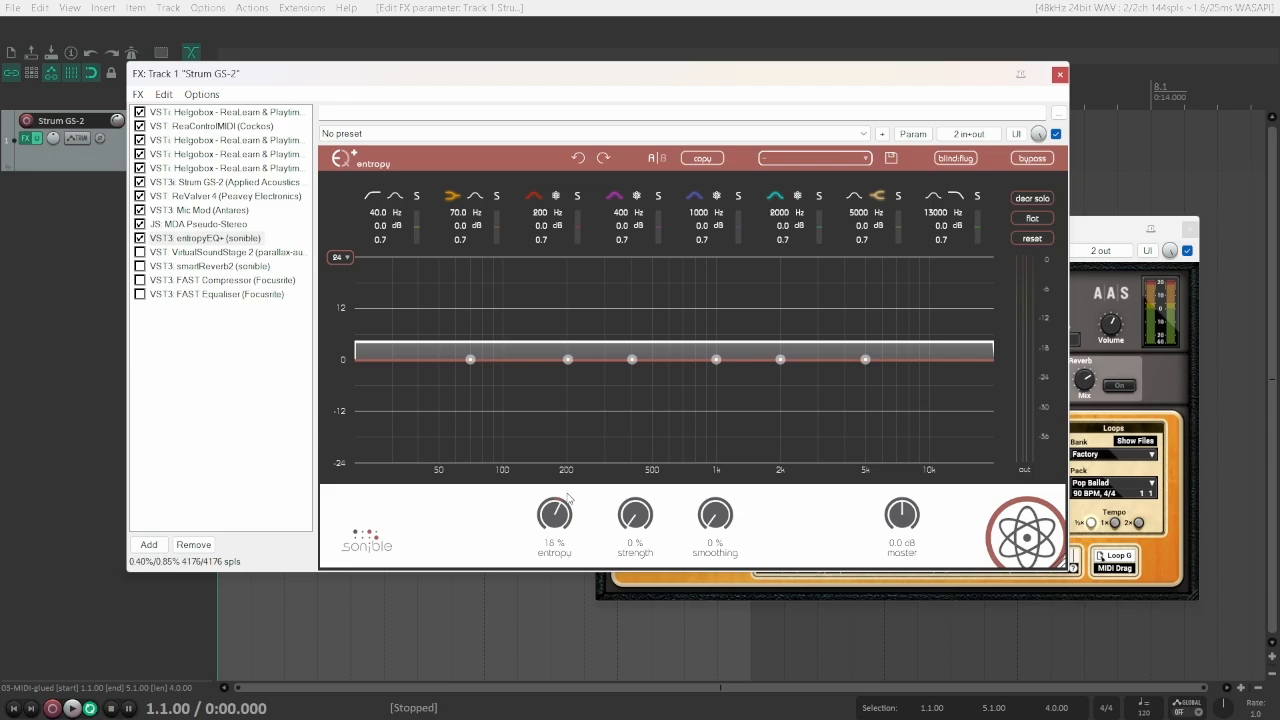
Try the global entropy at 83 % and at -100 % during playback, and stop playback
key(space)
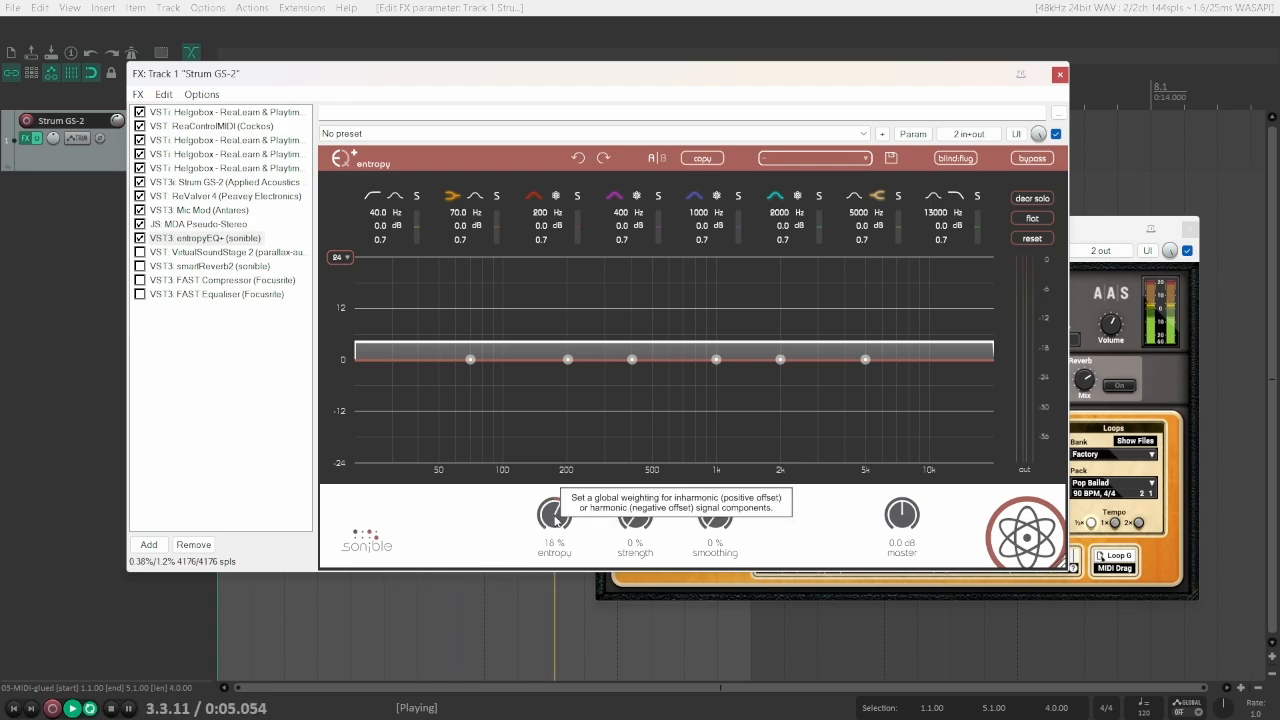
drag(543, 530, 563, 446)
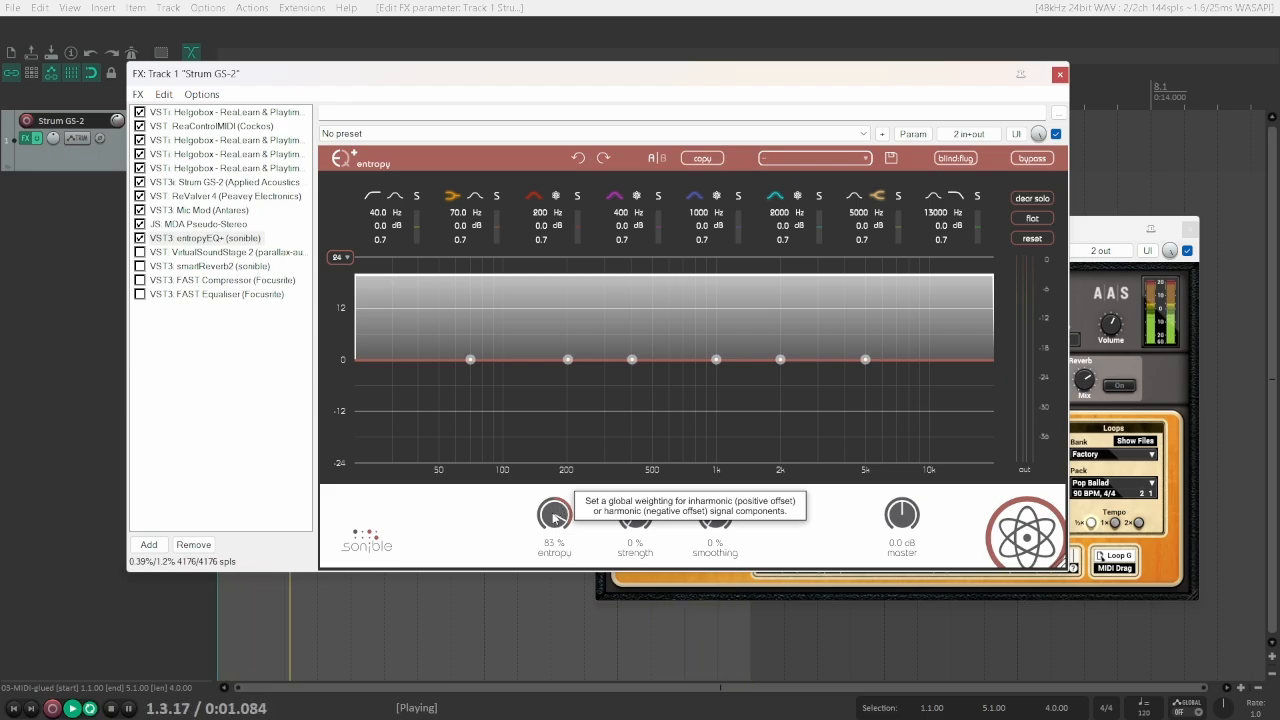
drag(554, 518, 556, 670)
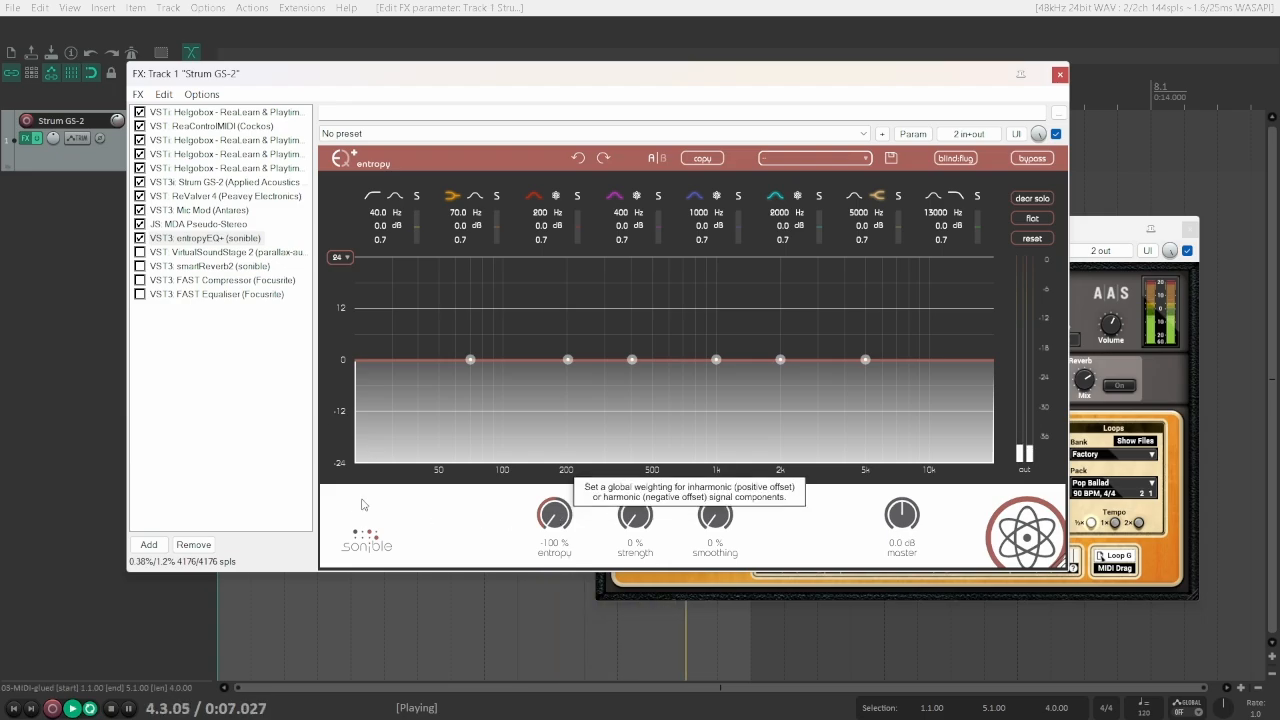
click(284, 510)
key(space)
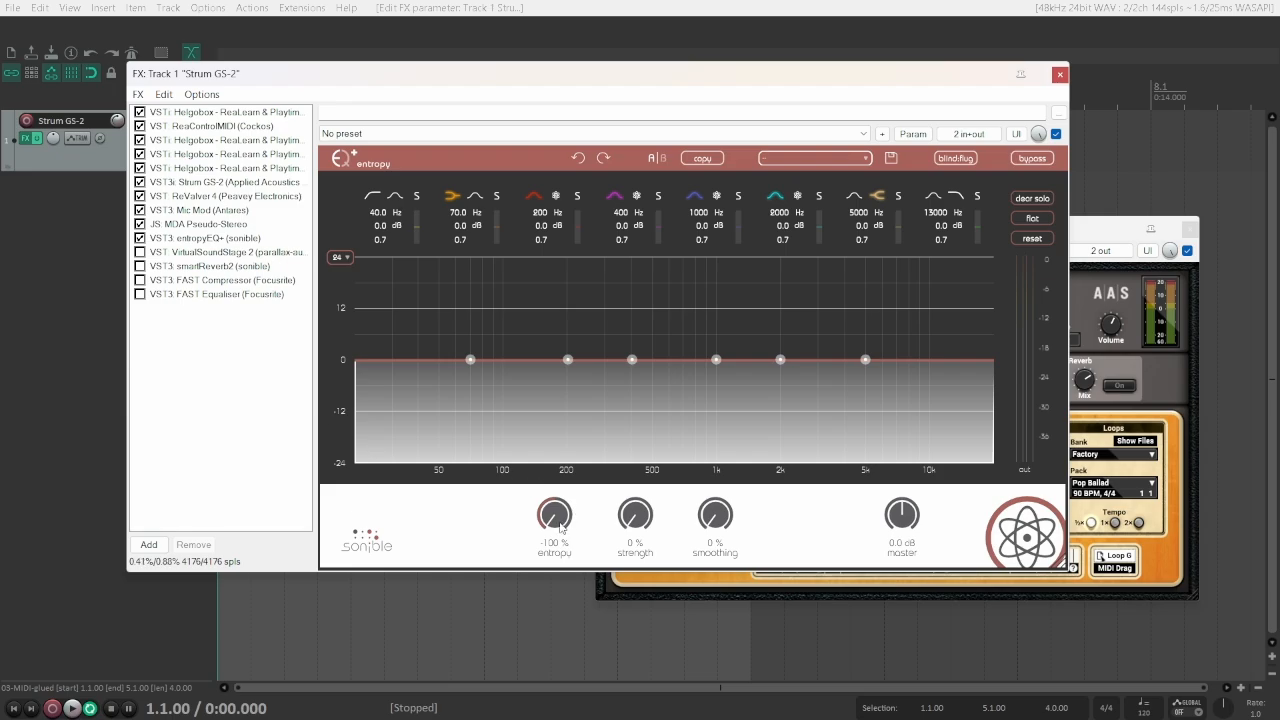
Set the global entropy to -1 %, switch the 2000 Hz band to entropy mode and place it at 2613 Hz, 6.9 %
drag(562, 527, 572, 417)
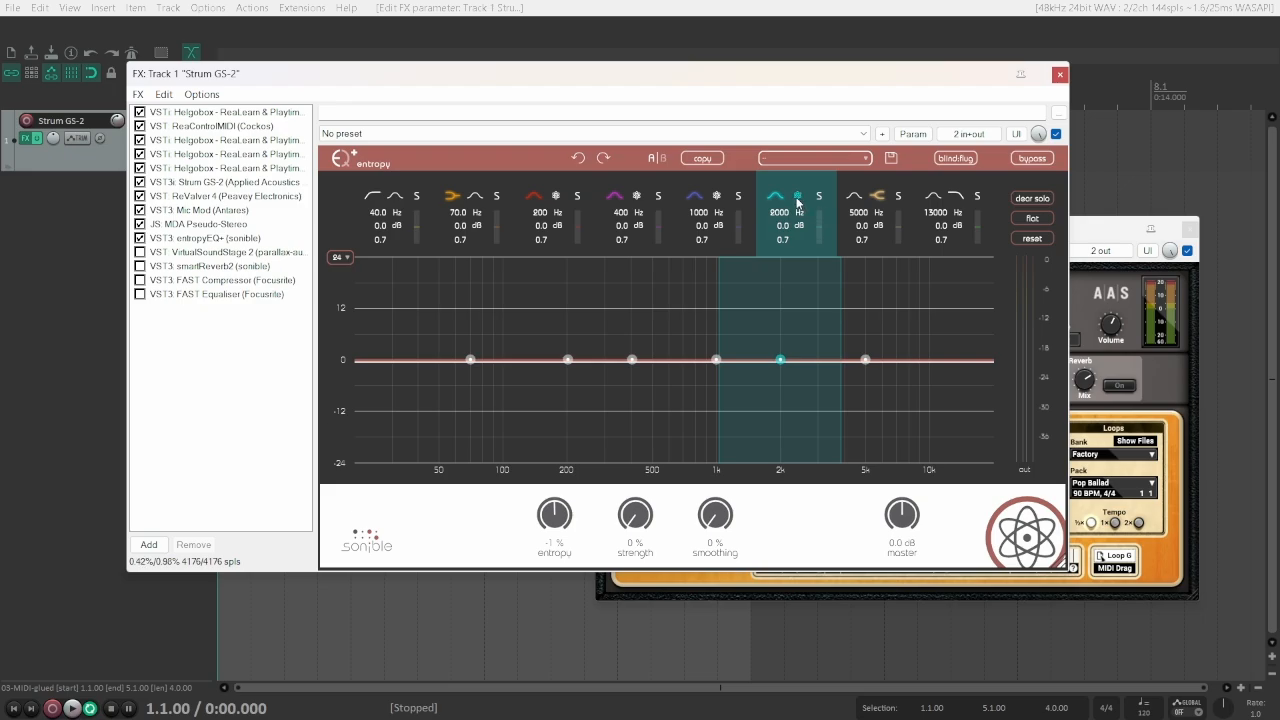
click(797, 197)
drag(781, 360, 798, 357)
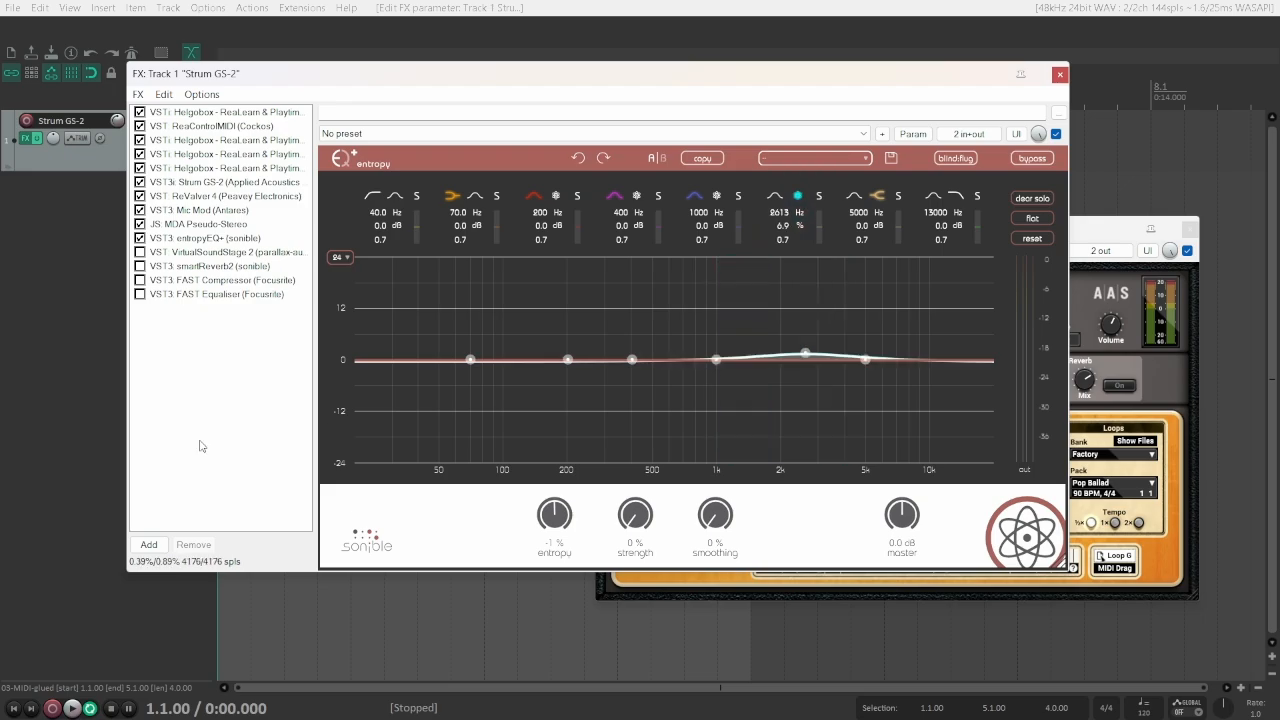
Widen the entropy band to a Q of 0.5 and move it to 3362 Hz, -9.2 % during playback, and stop playback
key(space)
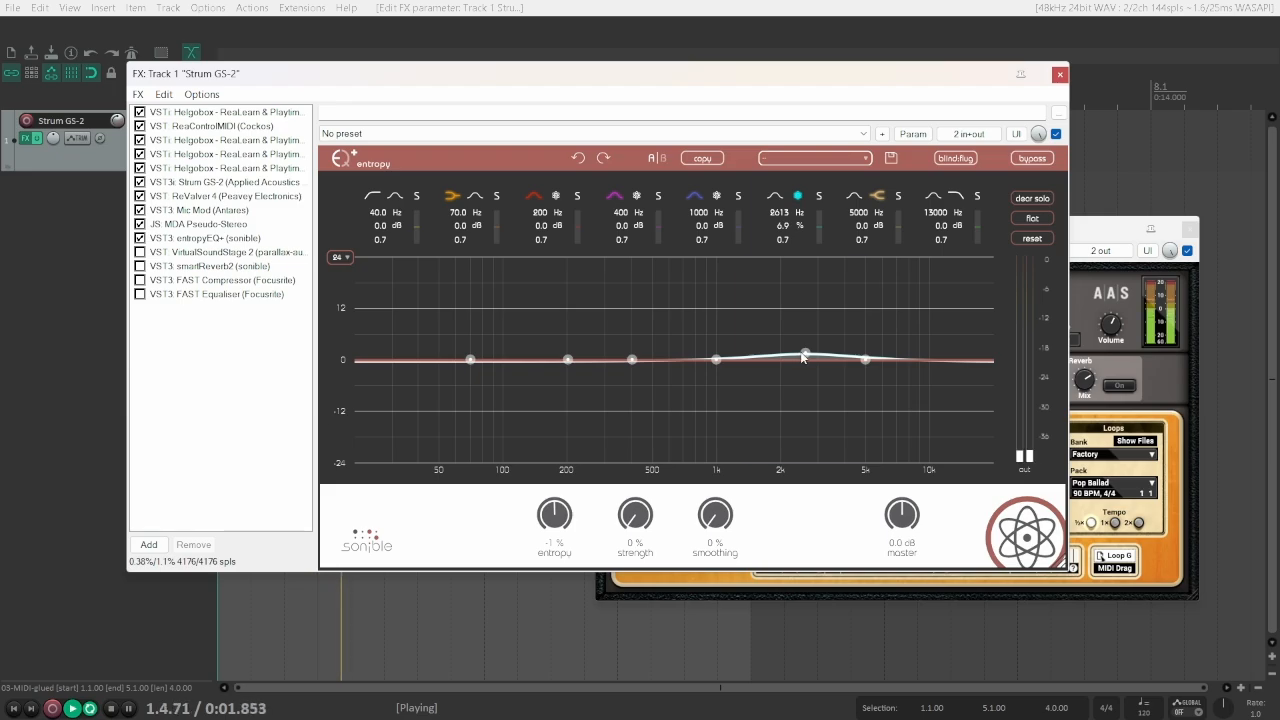
scroll(805, 355, down, 4)
drag(807, 355, 830, 372)
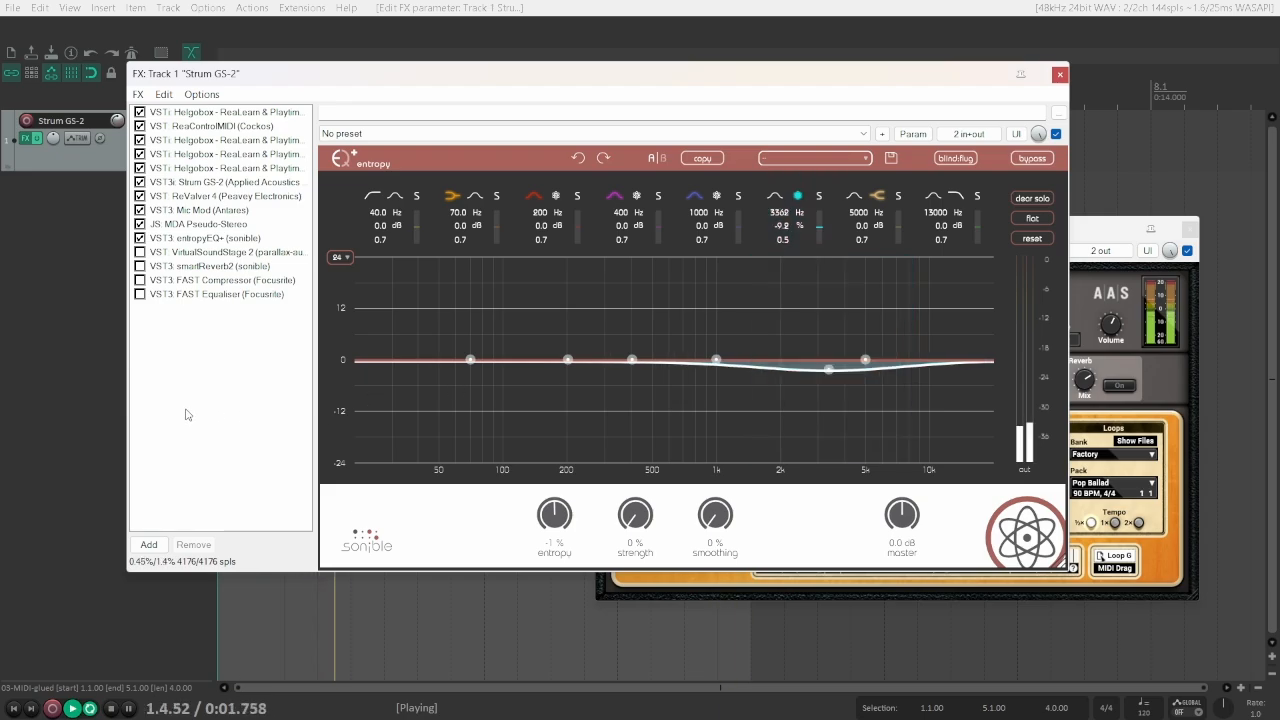
key(space)
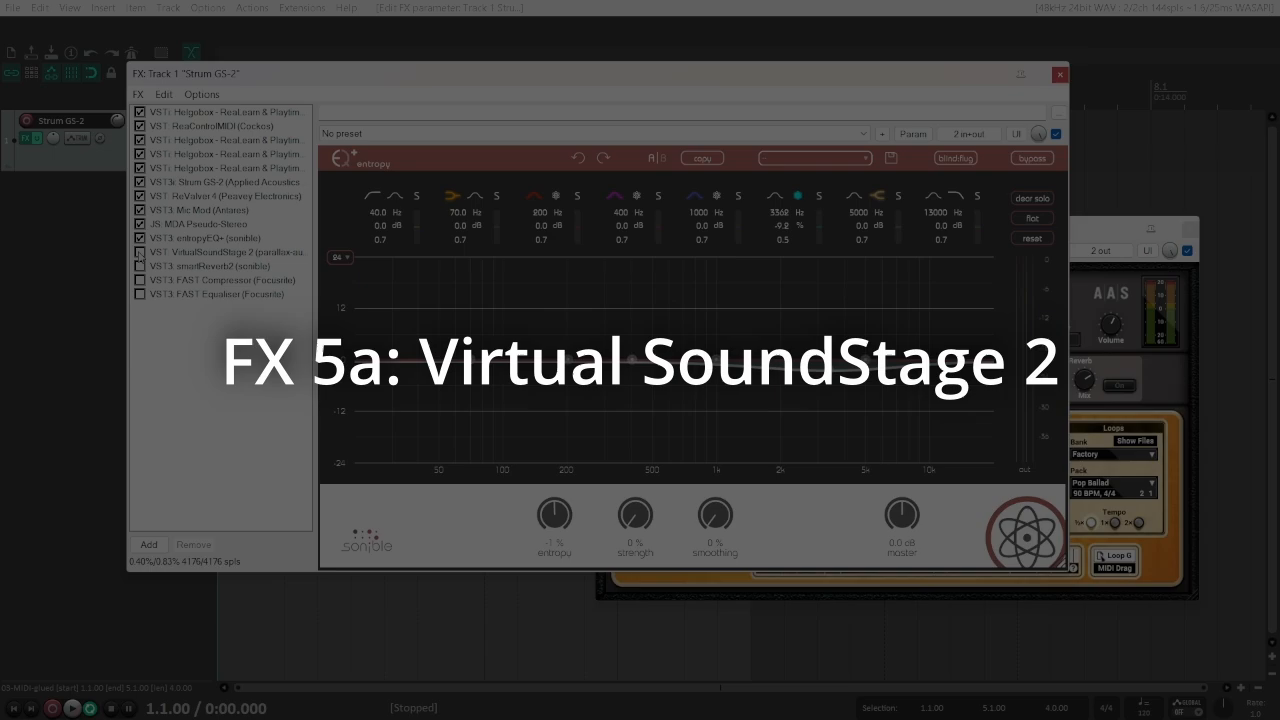
Enable VirtualSoundStage 2 in the FX chain, view Mic Mod and smartReverb2, and return to VirtualSoundStage 2
click(140, 253)
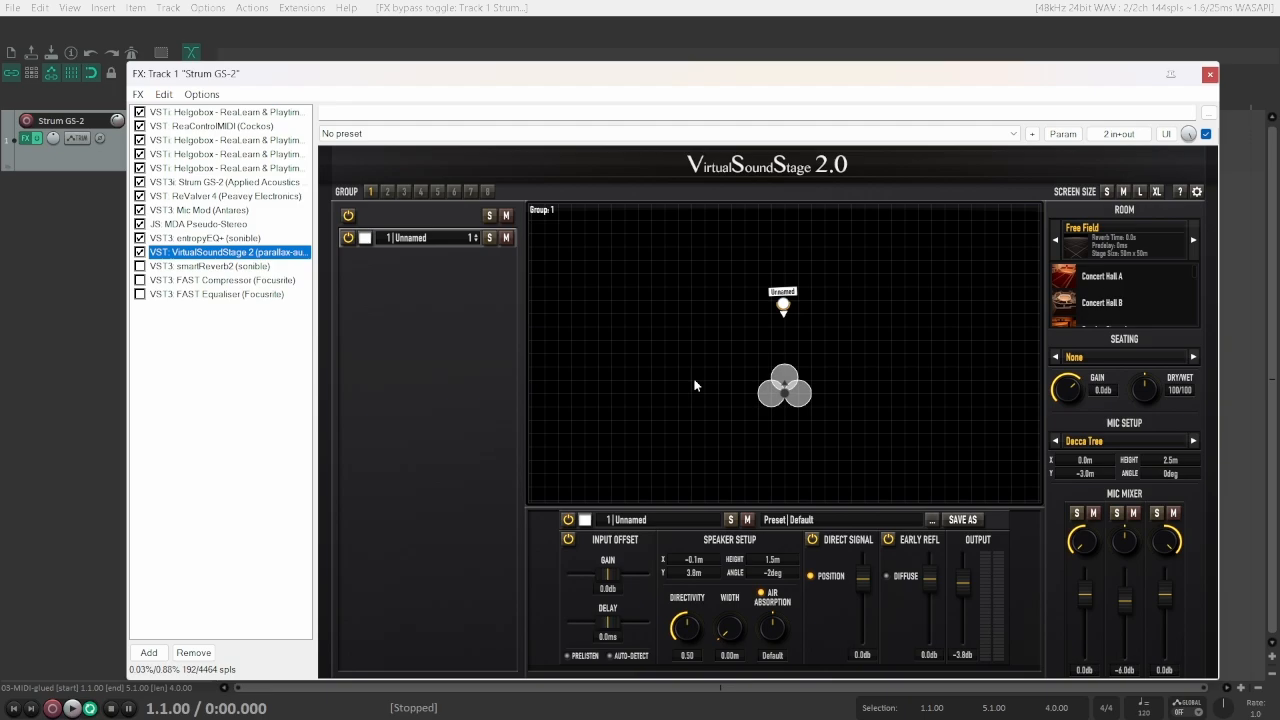
click(214, 211)
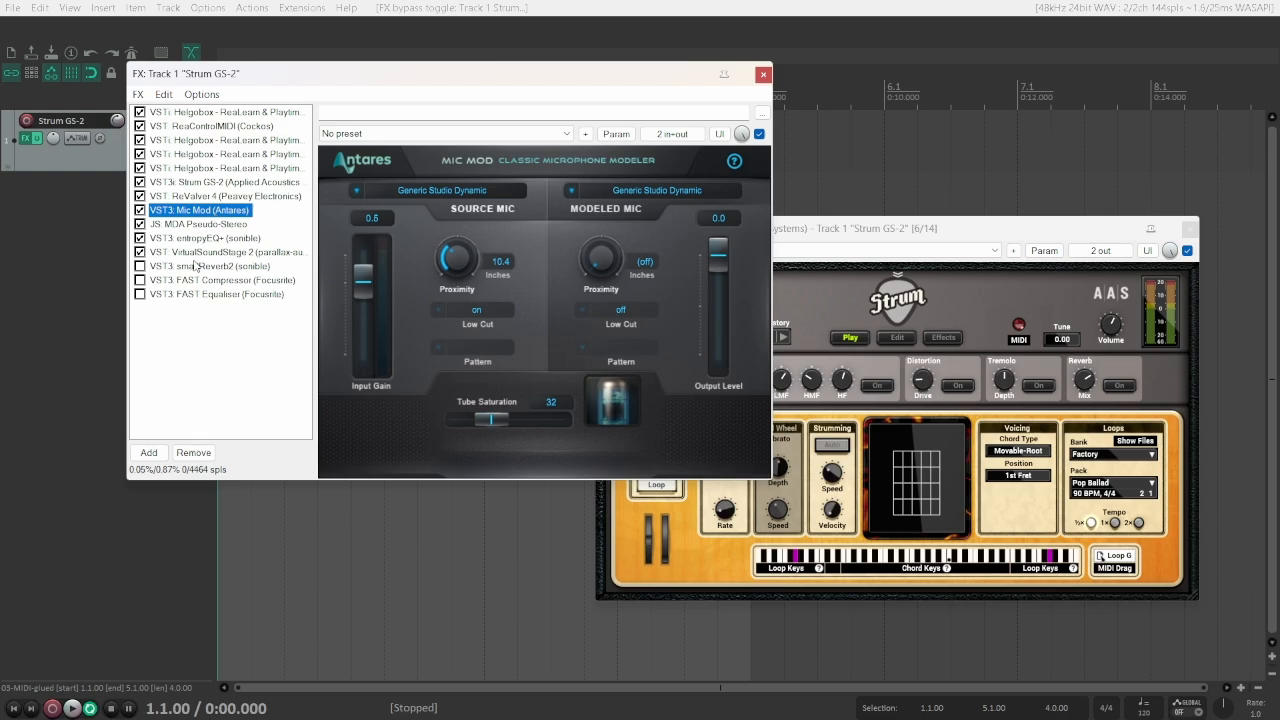
click(226, 266)
click(228, 252)
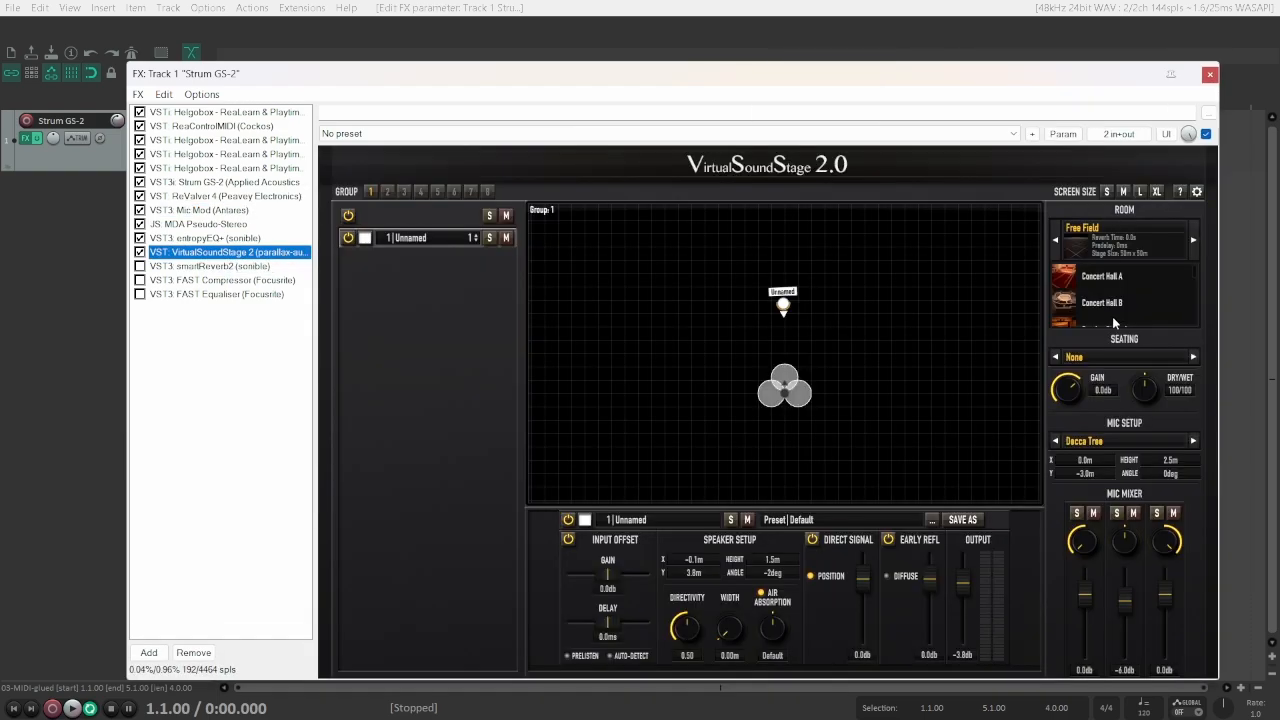
Choose Studio as the VirtualSoundStage room
scroll(1112, 313, down, 3)
scroll(1112, 313, up, 2)
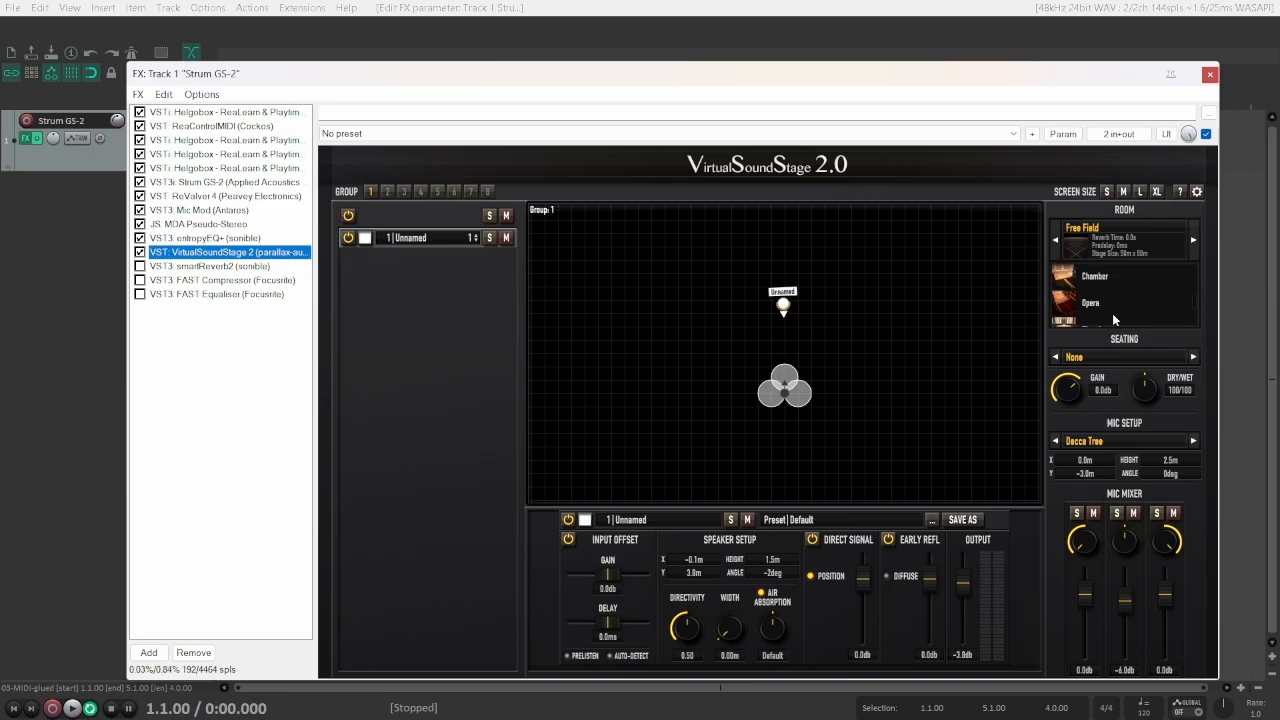
scroll(1112, 313, up, 1)
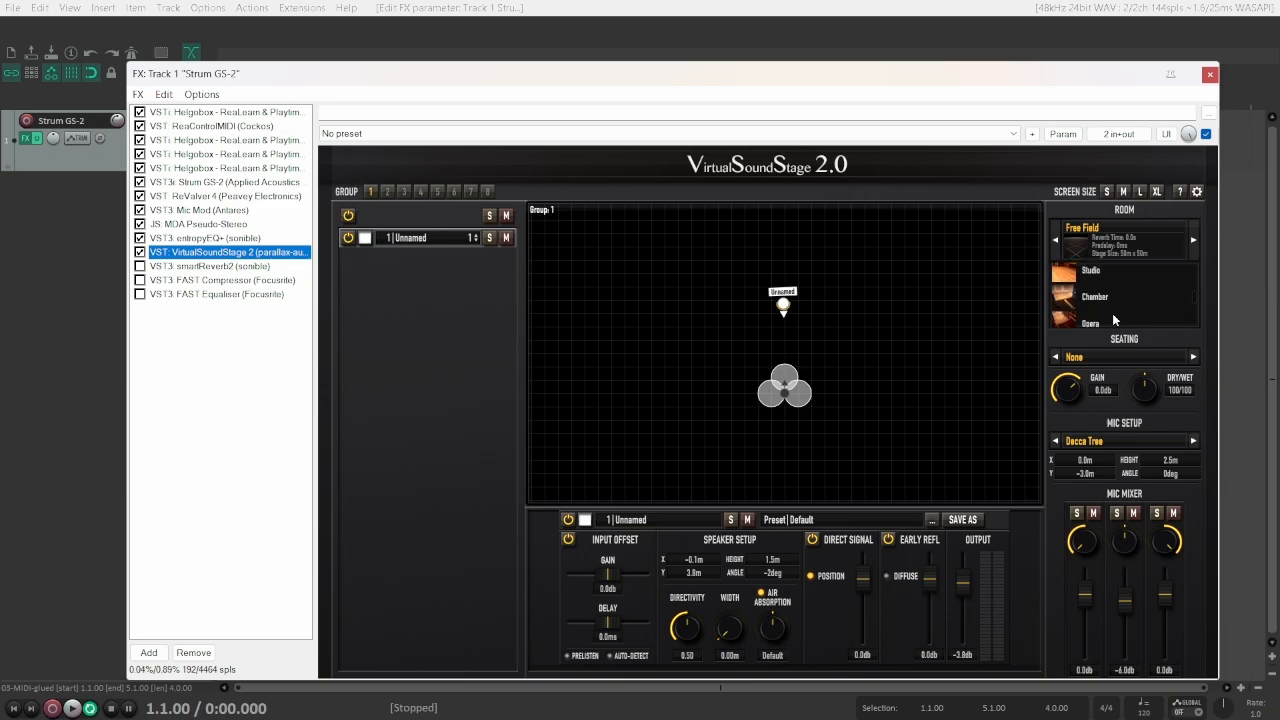
scroll(1112, 313, up, 2)
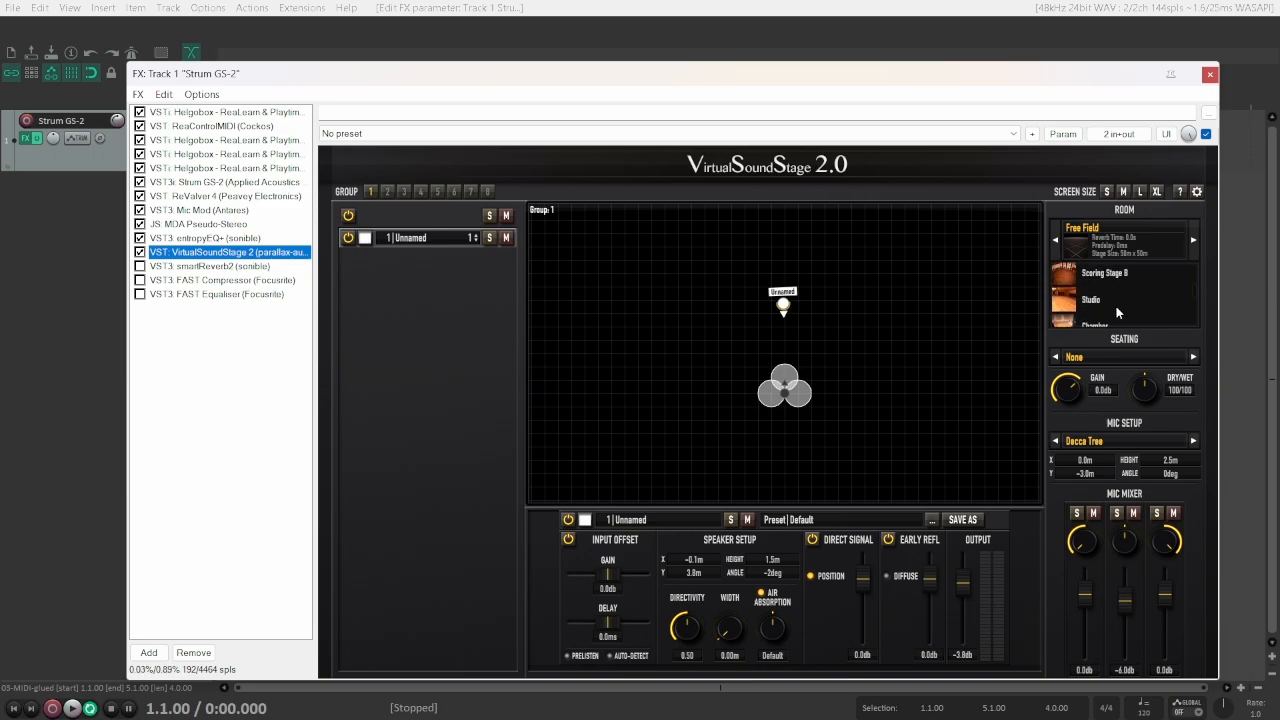
click(1118, 303)
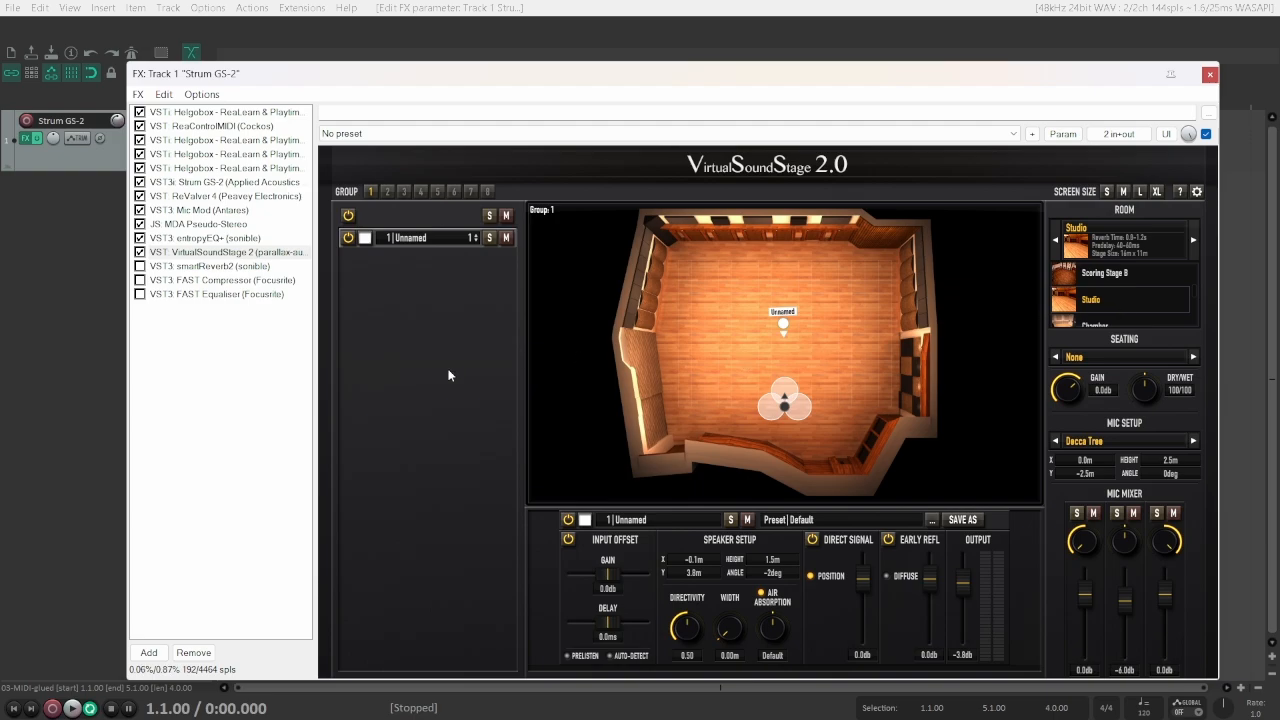
Play the guitar part and compare it with VirtualSoundStage's instrument group switched off and on
key(space)
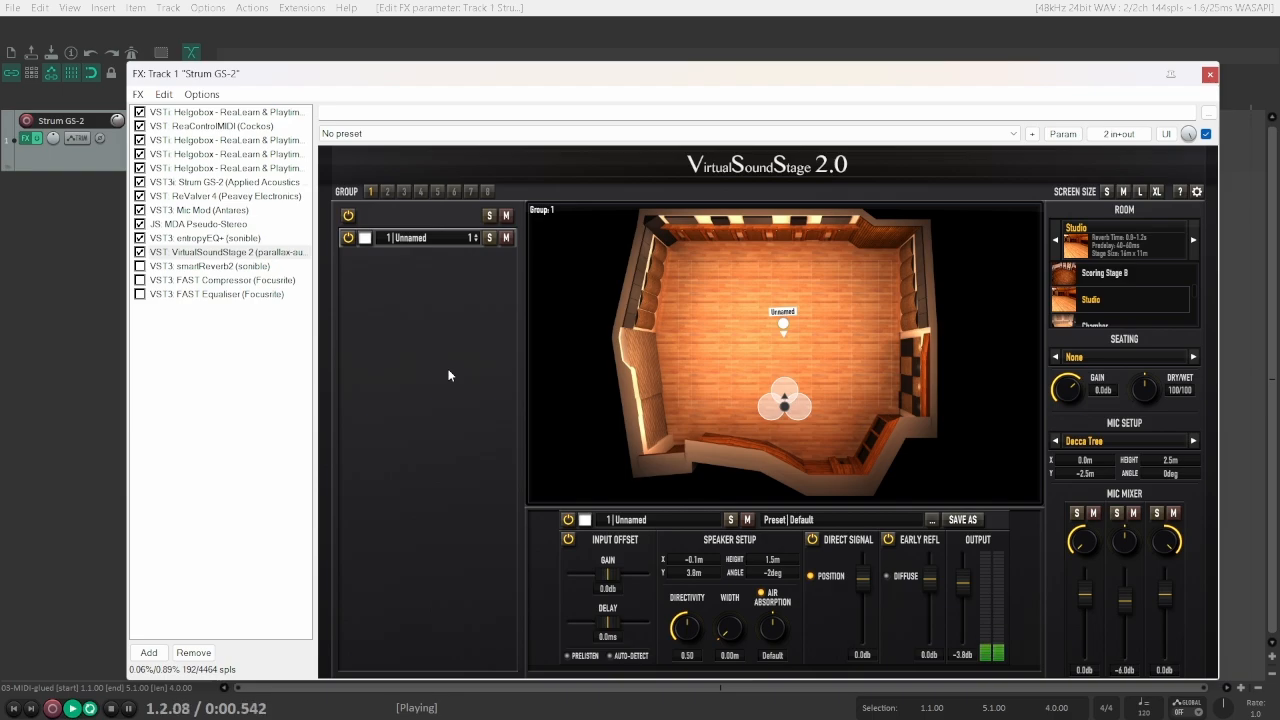
click(347, 216)
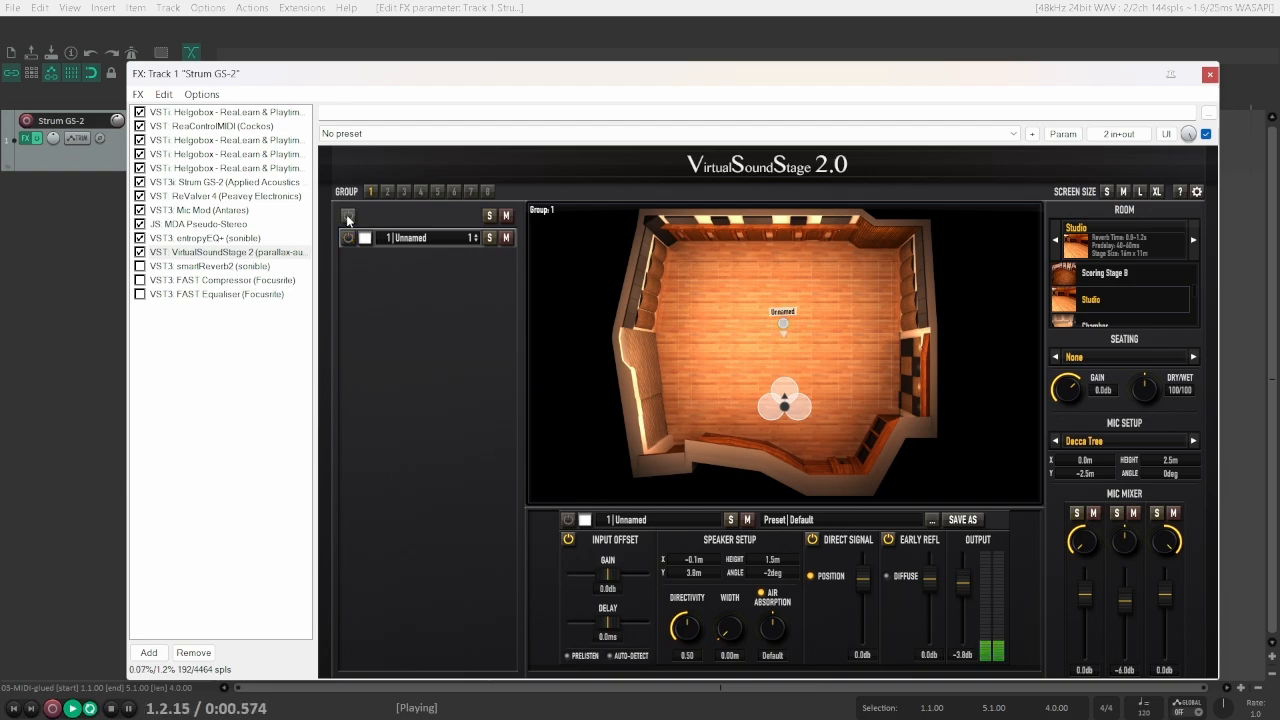
click(347, 216)
Reposition the instrument in the studio at Y 4.0 m, and set its direct signal to -1.9 dB and output to 1.4 dB
drag(784, 325, 784, 278)
mouse_move(785, 282)
mouse_down()
mouse_move(785, 346)
mouse_move(785, 324)
mouse_up()
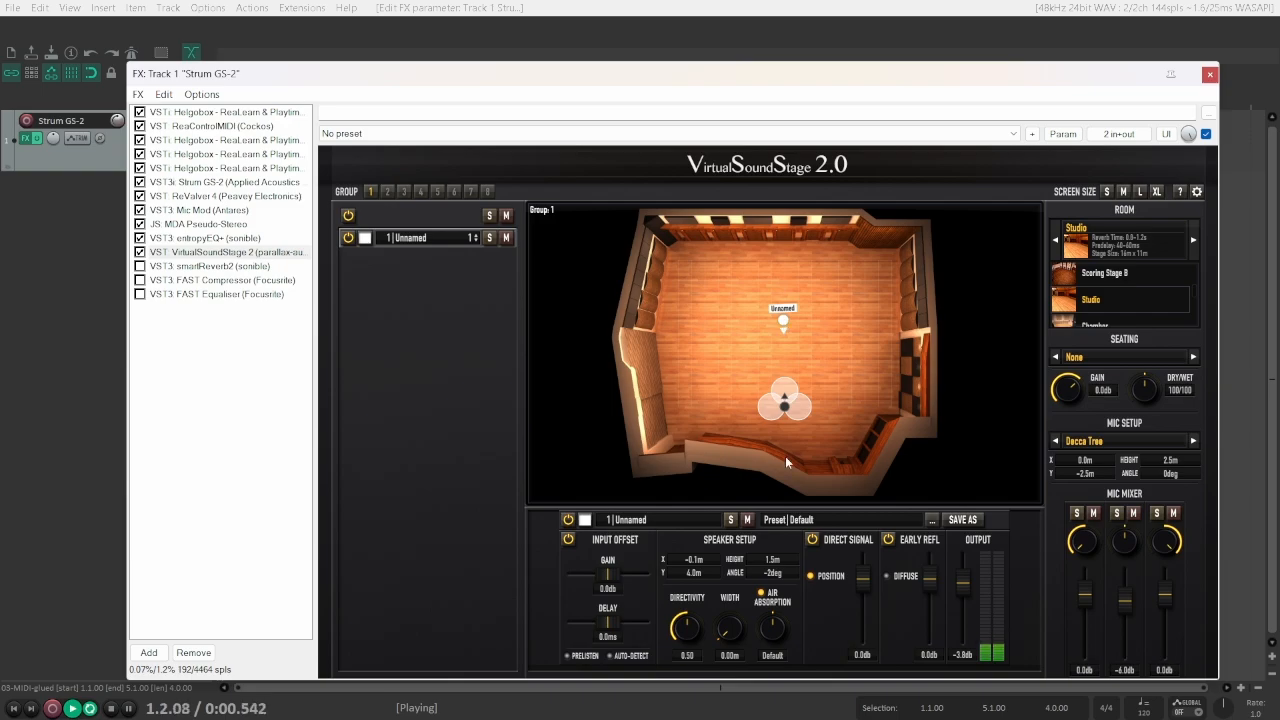
mouse_move(863, 580)
mouse_down()
mouse_move(863, 598)
mouse_move(863, 586)
mouse_up()
drag(967, 587, 975, 573)
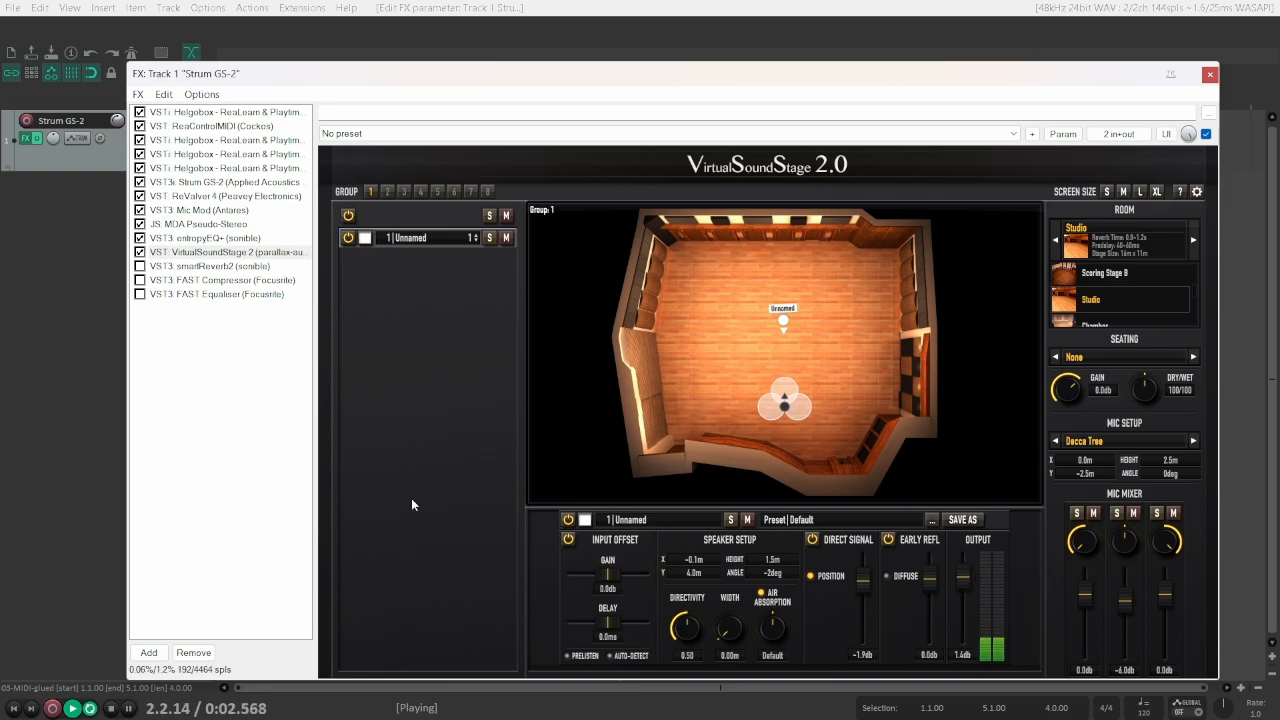
Stop playback and set the instrument's speaker width in VirtualSoundStage 2 to 0.72 m
click(238, 452)
key(space)
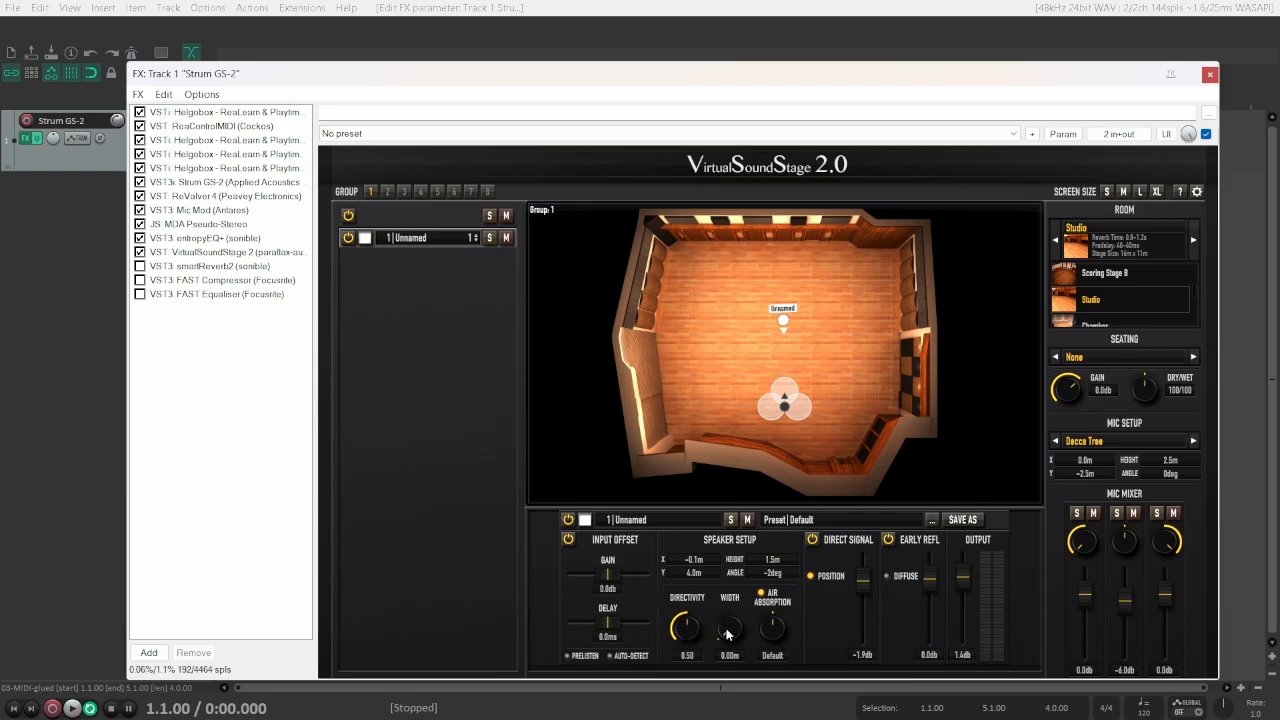
mouse_move(730, 612)
mouse_down()
mouse_move(737, 570)
mouse_move(731, 599)
mouse_up()
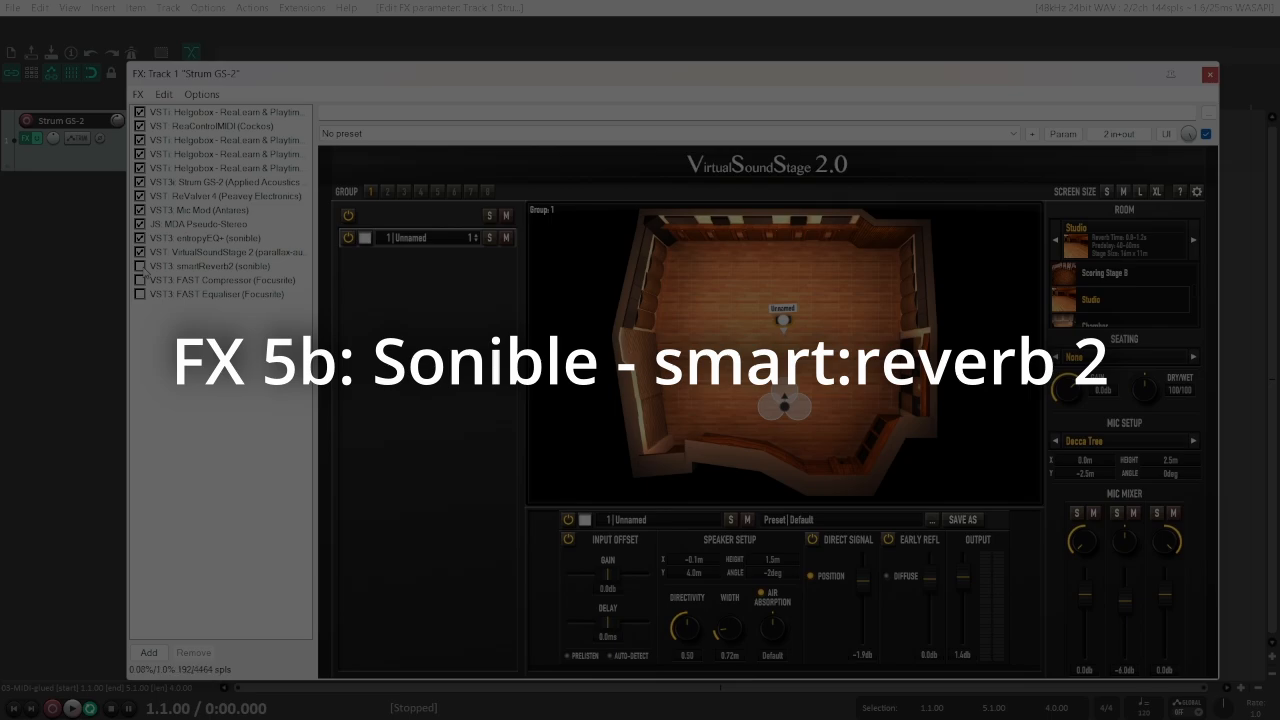
Enable smartReverb2 in place of VirtualSoundStage 2 and play the guitar part through it
click(180, 267)
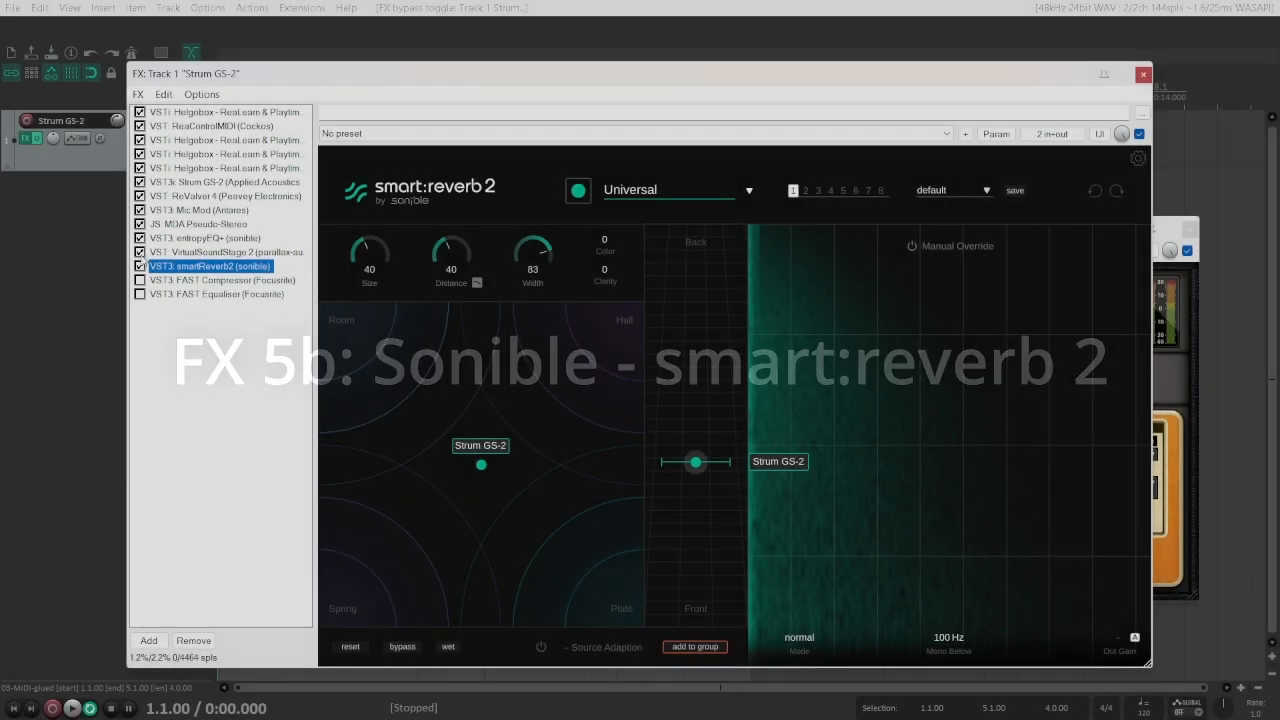
click(140, 252)
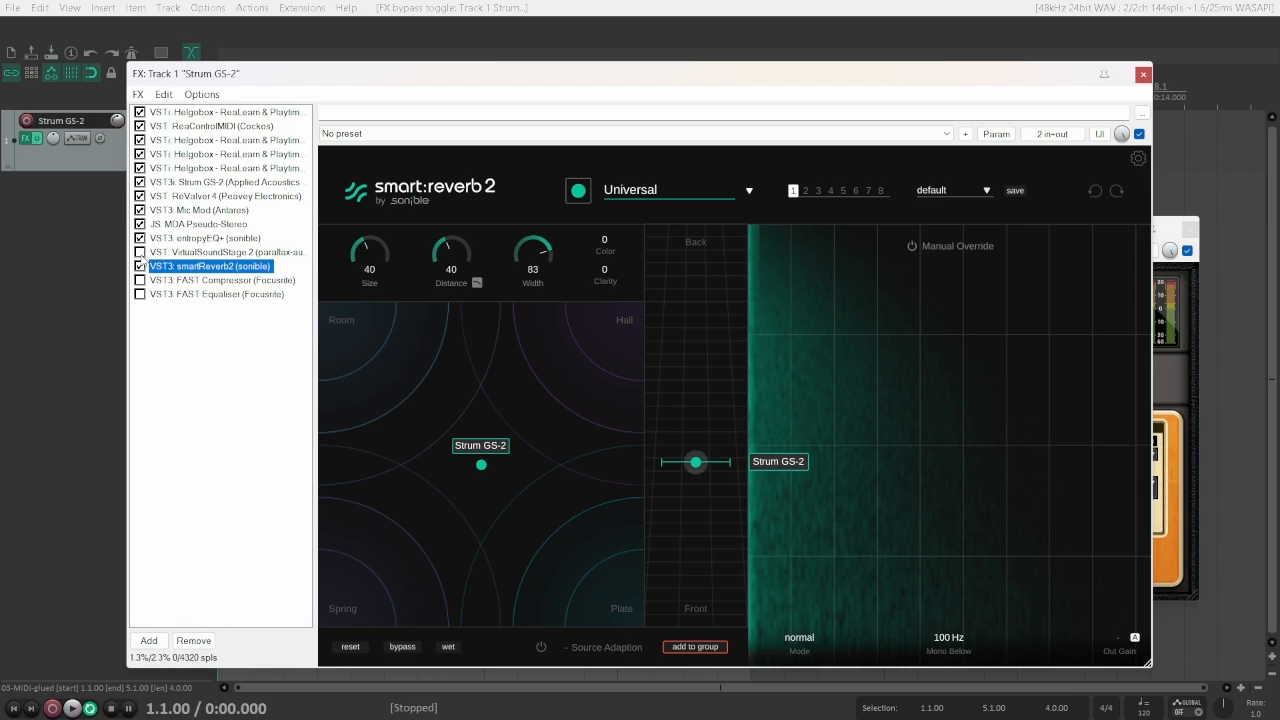
key(space)
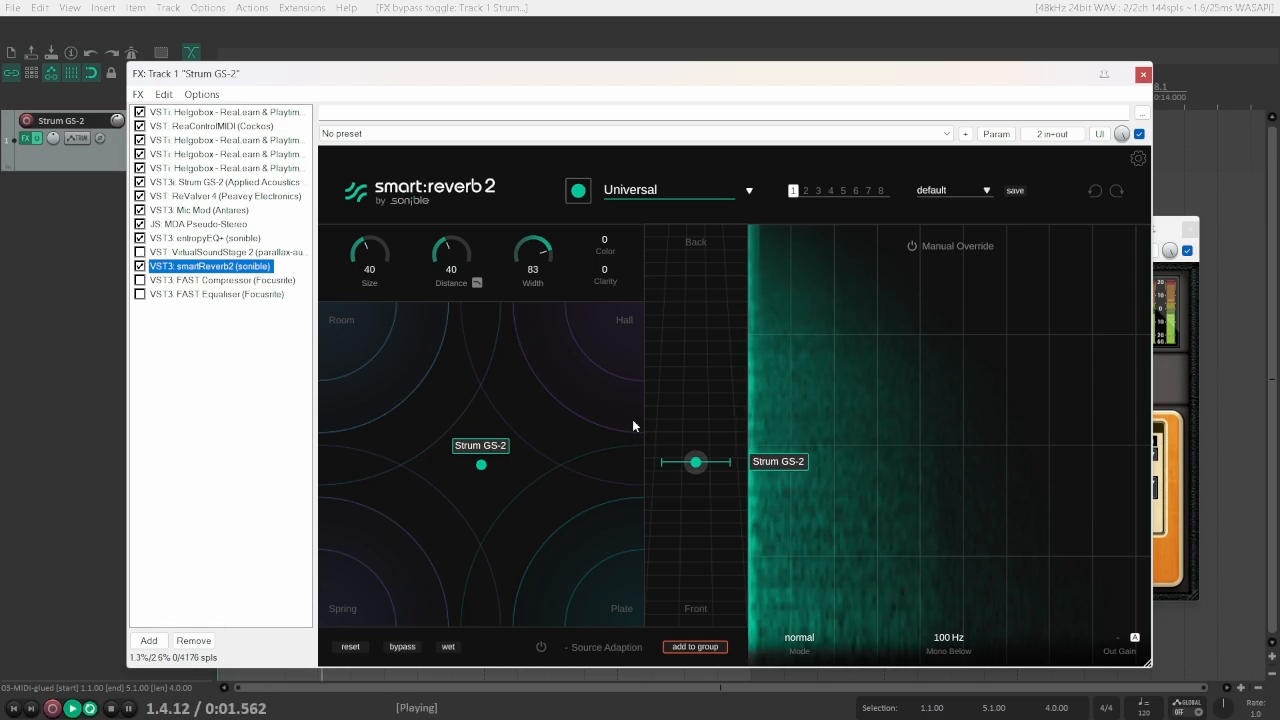
Set the smart:reverb 2 source profile to Guitar | Acoustic and have it learn the playing guitar signal
click(639, 188)
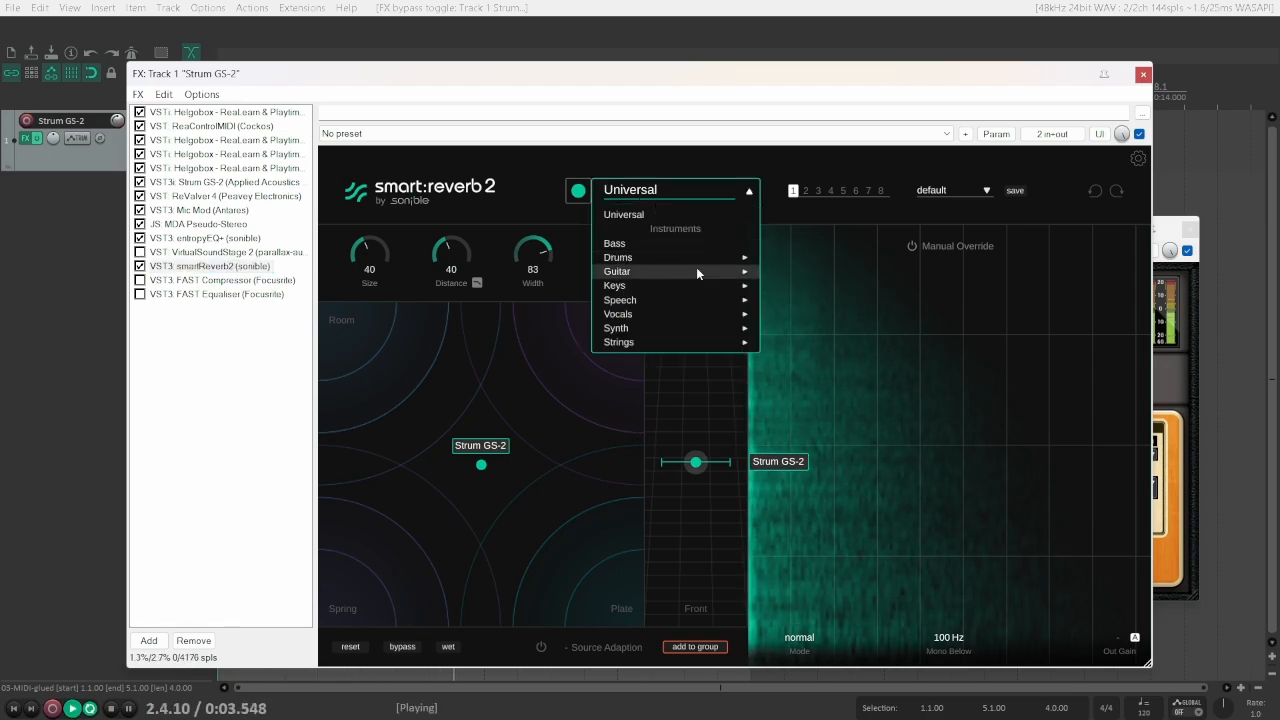
mouse_move(694, 271)
click(778, 267)
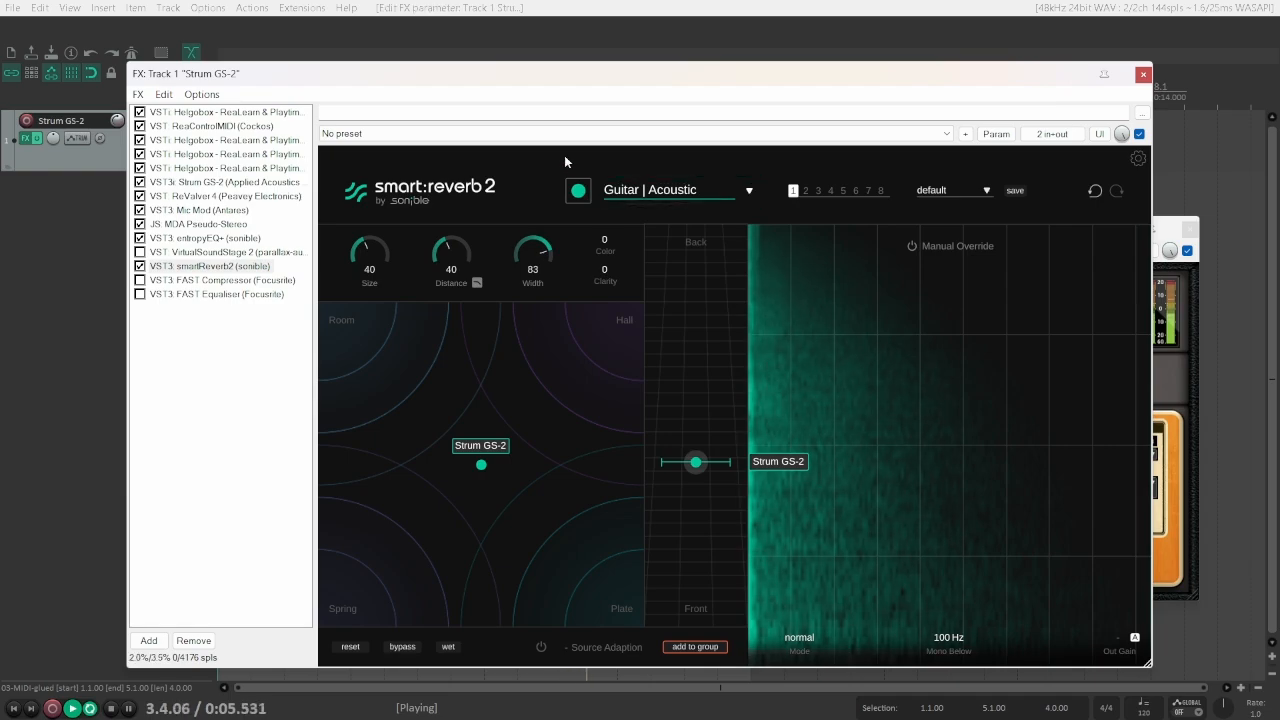
click(578, 191)
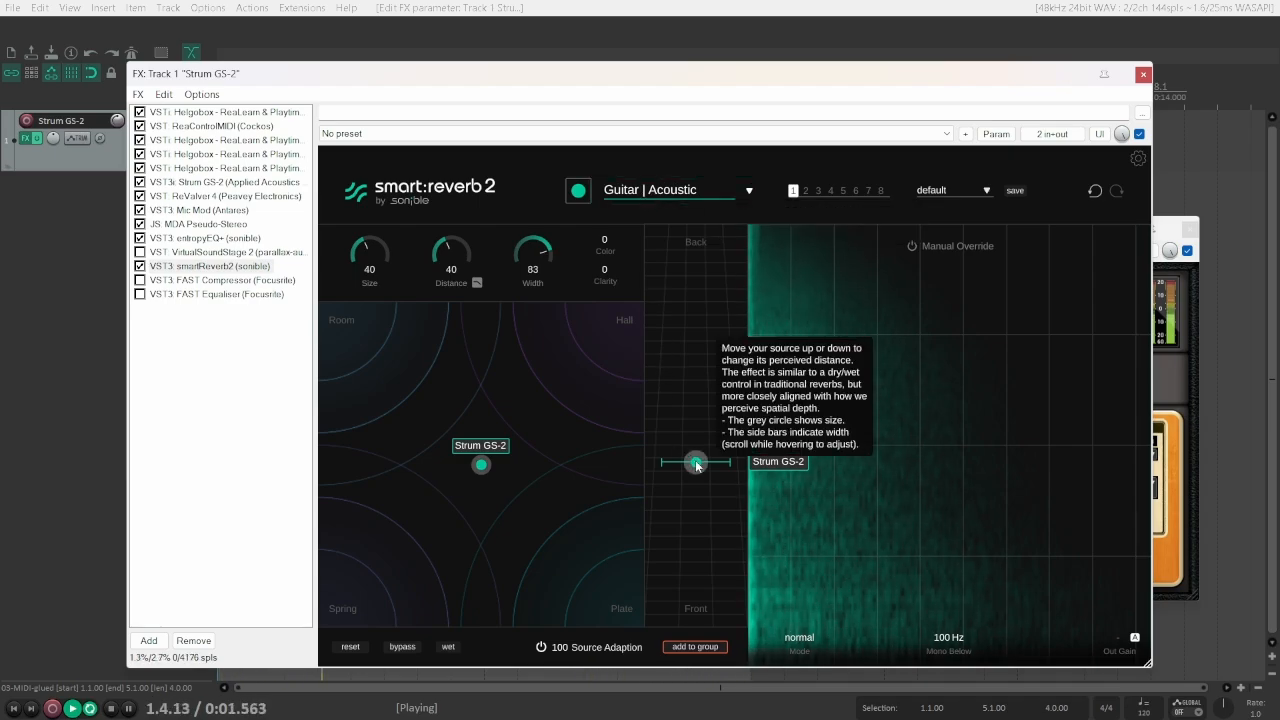
Try the guitar source at a reverb distance of 81, and bring it forward to 28 for comparison
drag(697, 465, 703, 310)
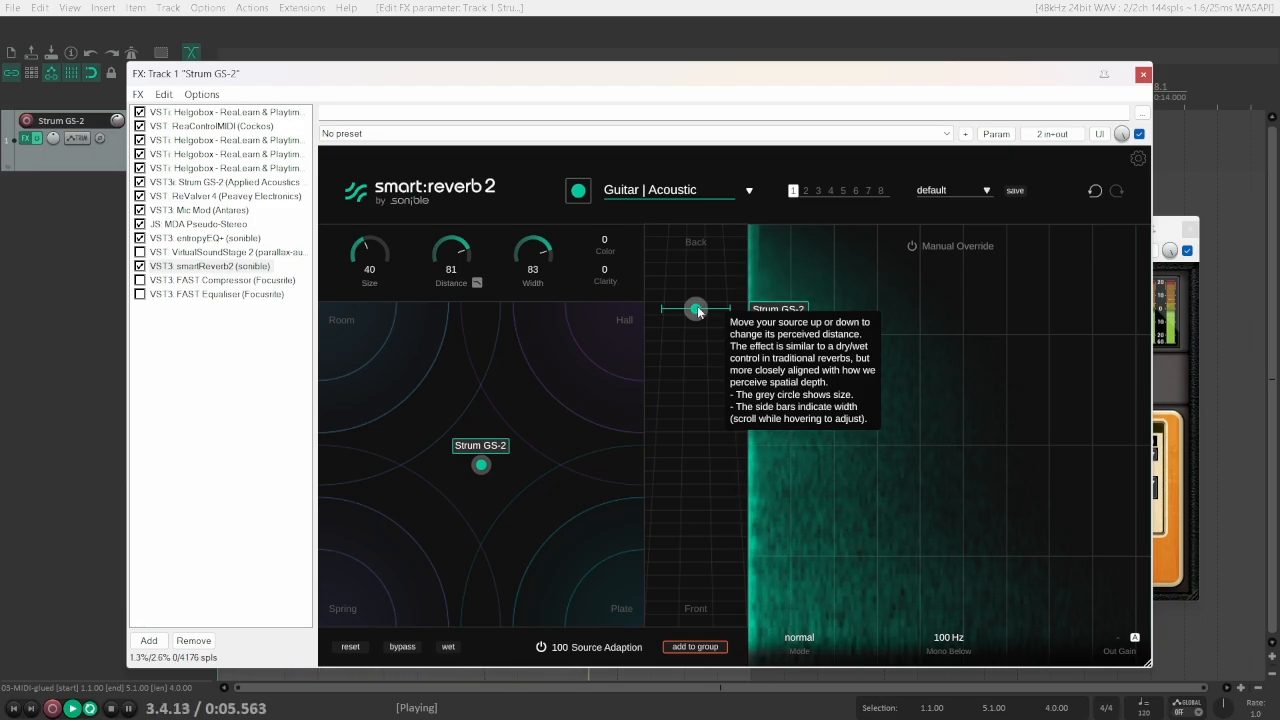
drag(697, 311, 697, 507)
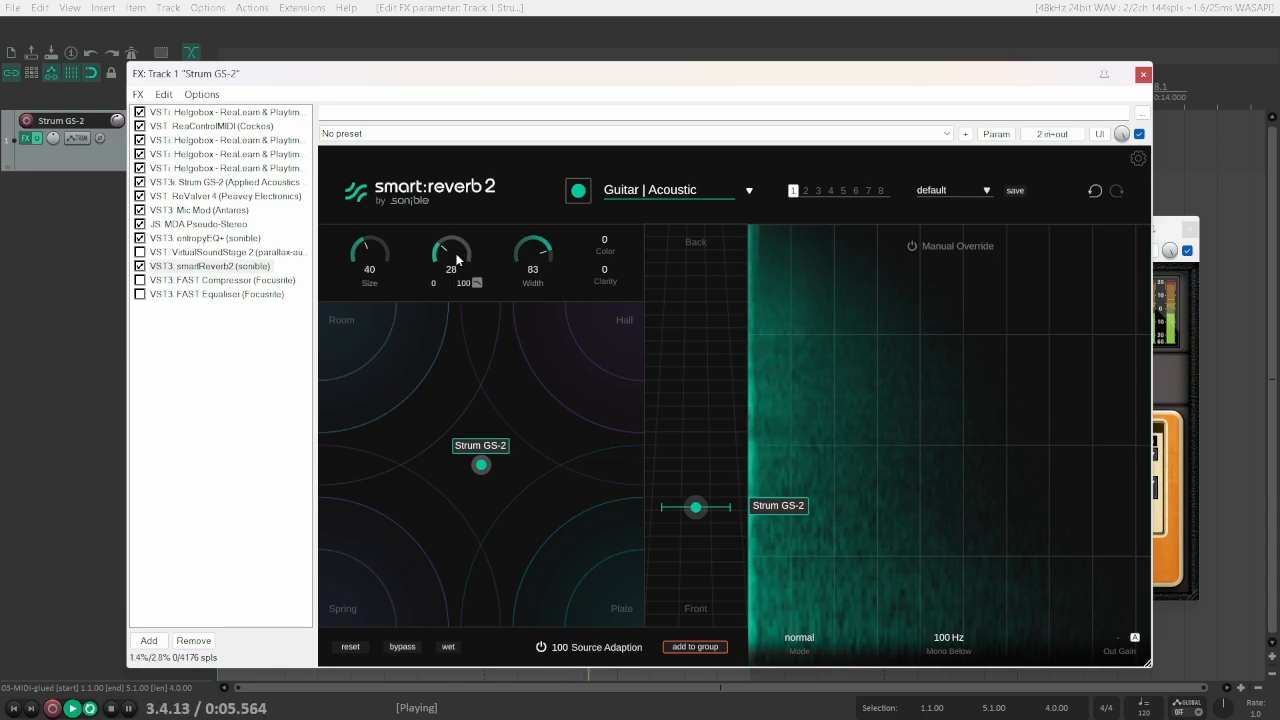
mouse_move(469, 251)
mouse_down()
mouse_move(455, 202)
mouse_move(459, 258)
mouse_up()
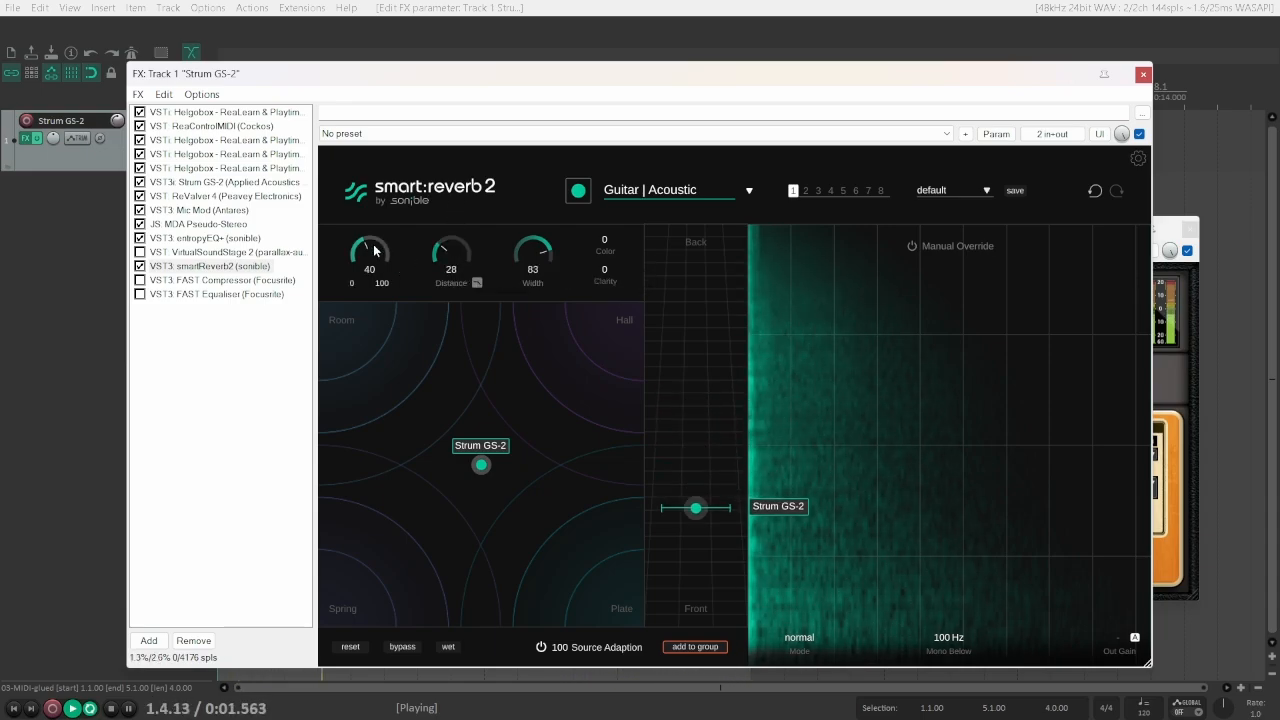
Set the reverb size to 68 and distance to 36, with the source moved into the Hall area, and stop playback
drag(374, 249, 374, 194)
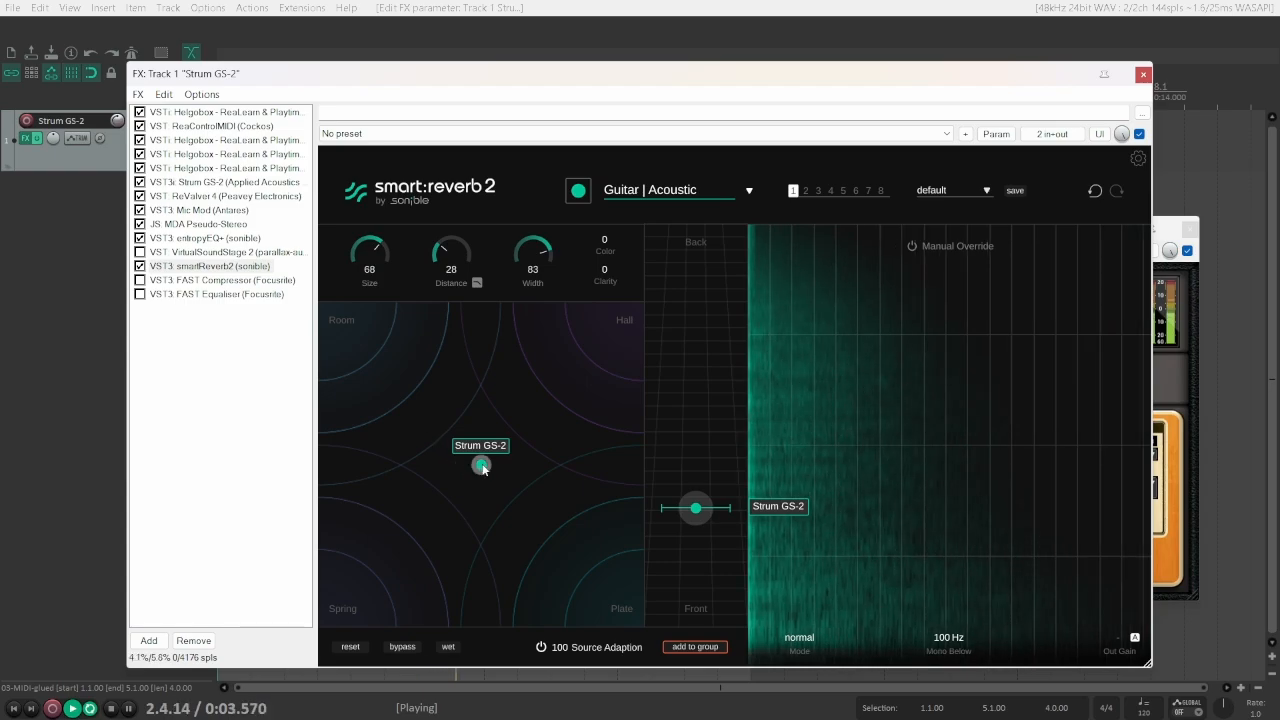
drag(481, 464, 588, 369)
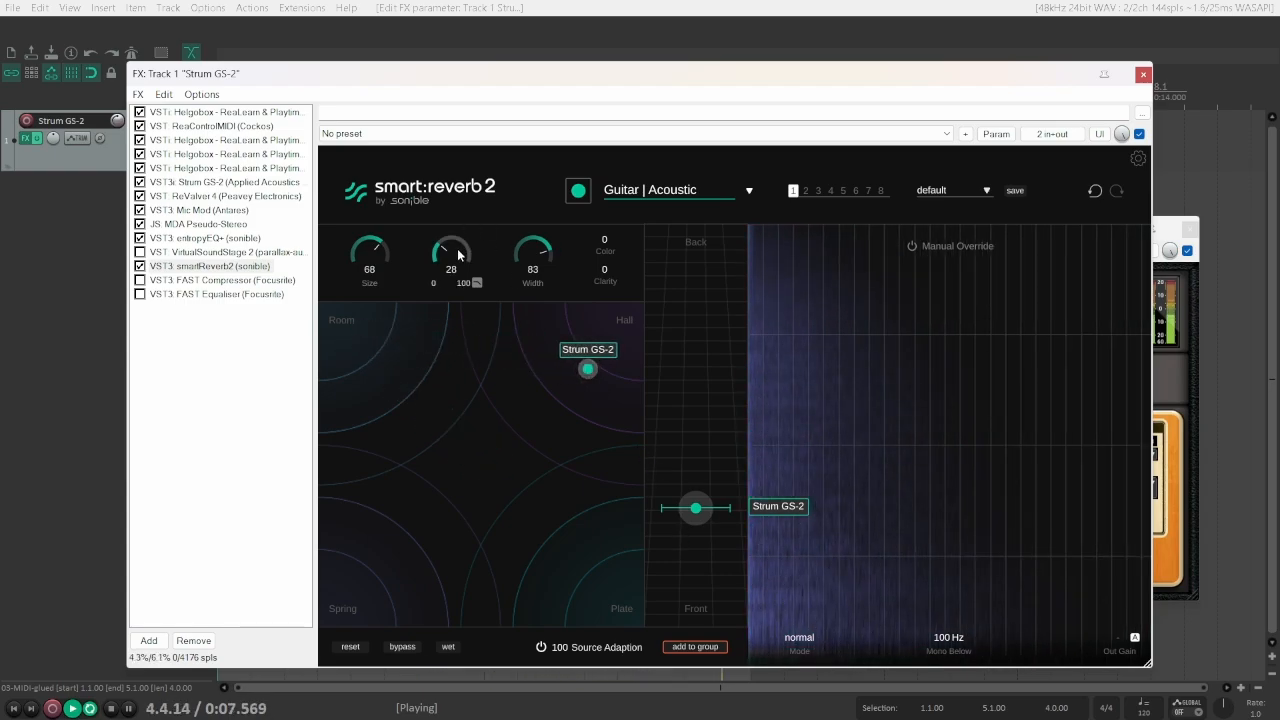
drag(457, 248, 451, 238)
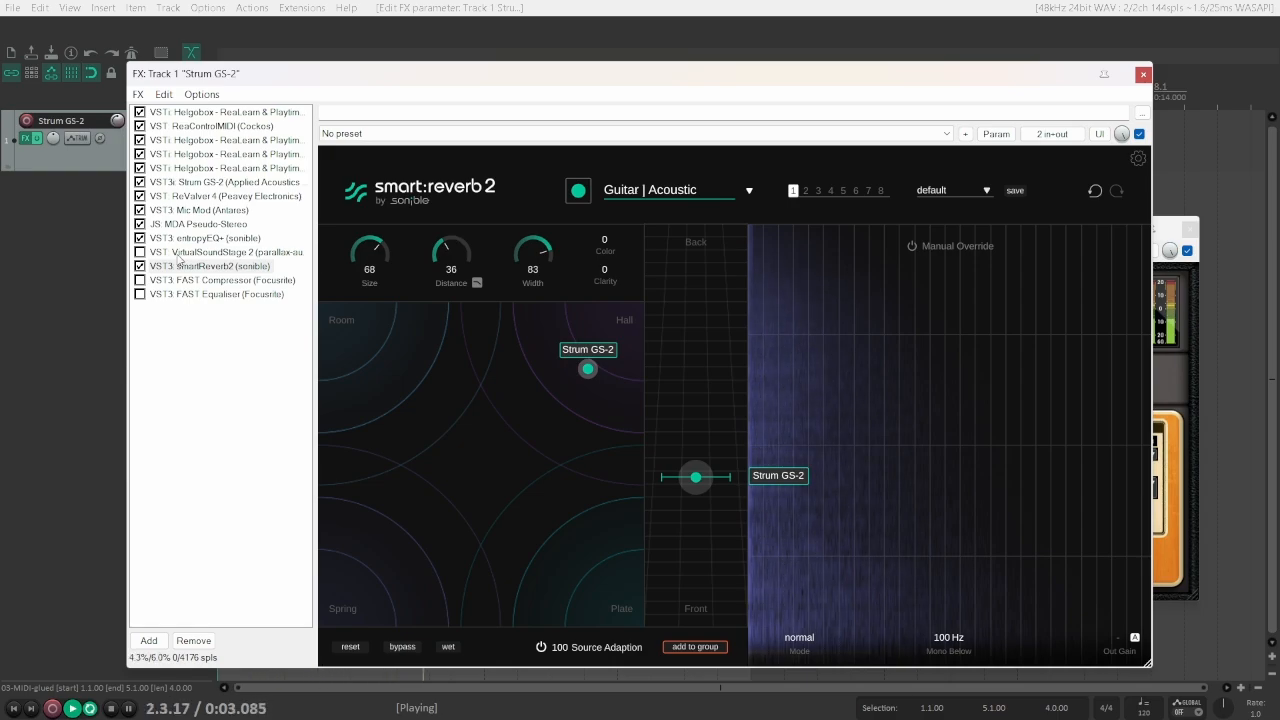
key(space)
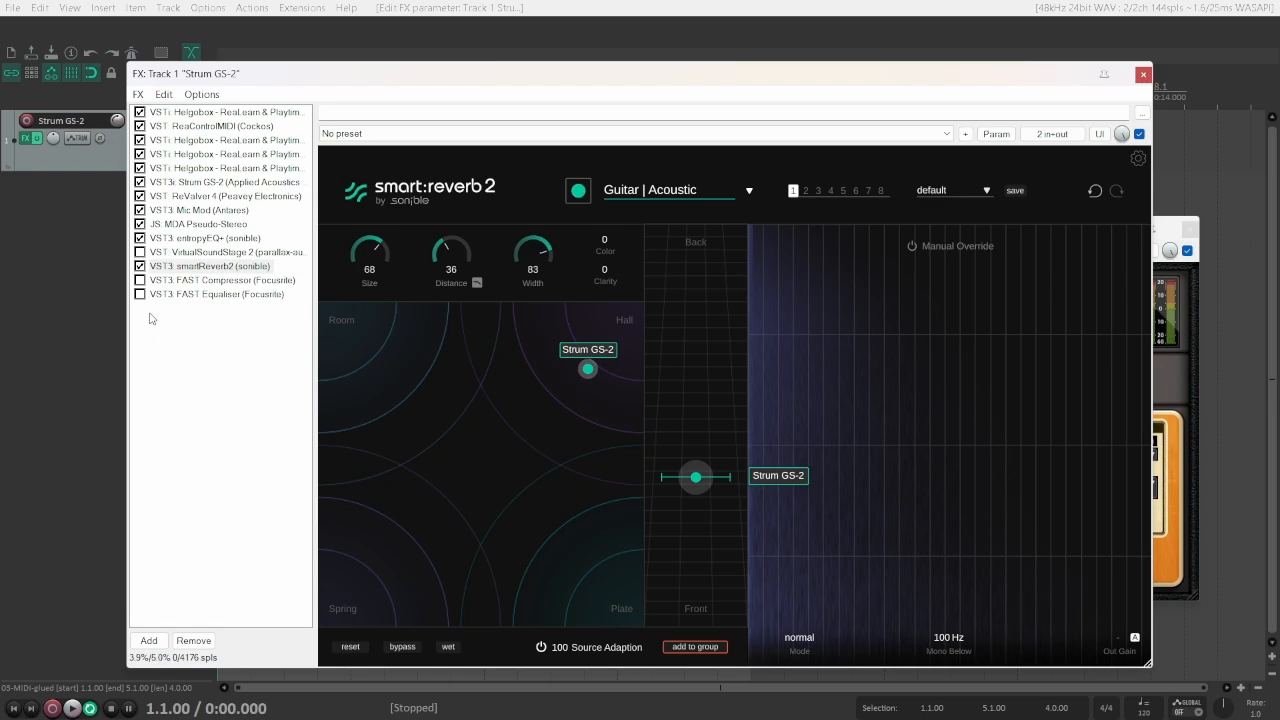
Swap smartReverb2 back to VirtualSoundStage 2 in the FX chain, and enable and open FAST Compressor
click(141, 267)
click(141, 253)
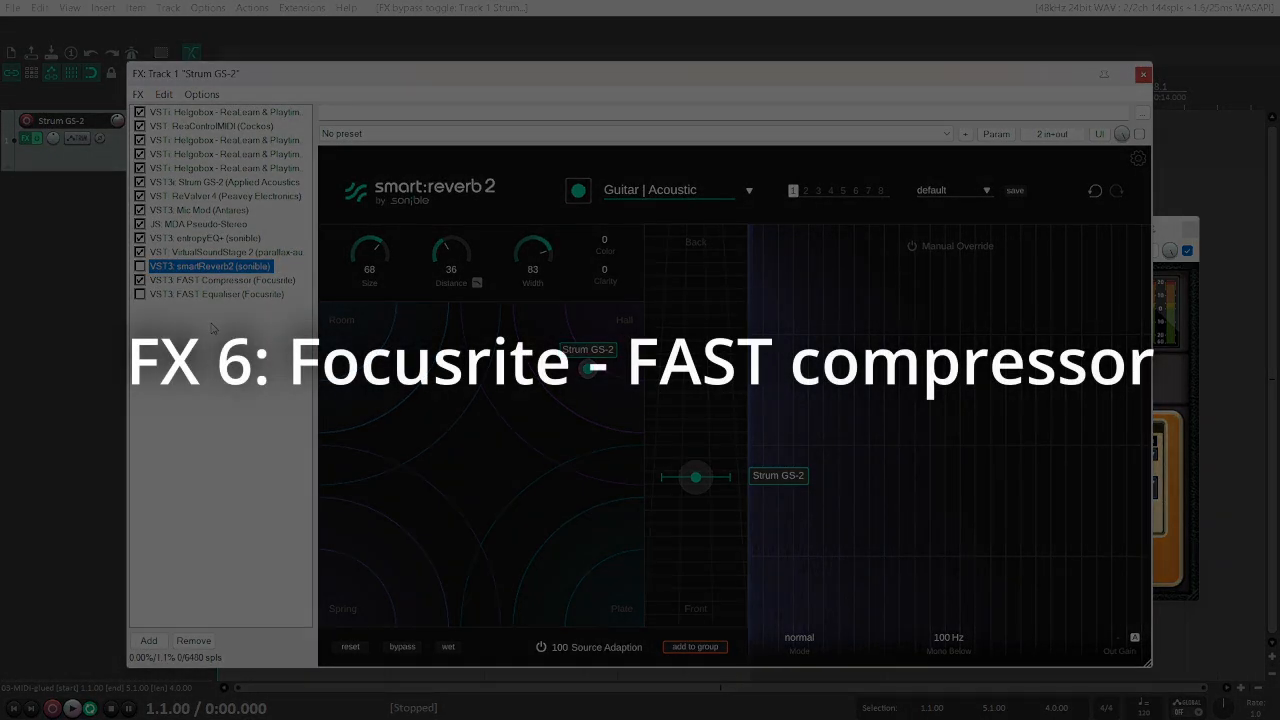
click(253, 283)
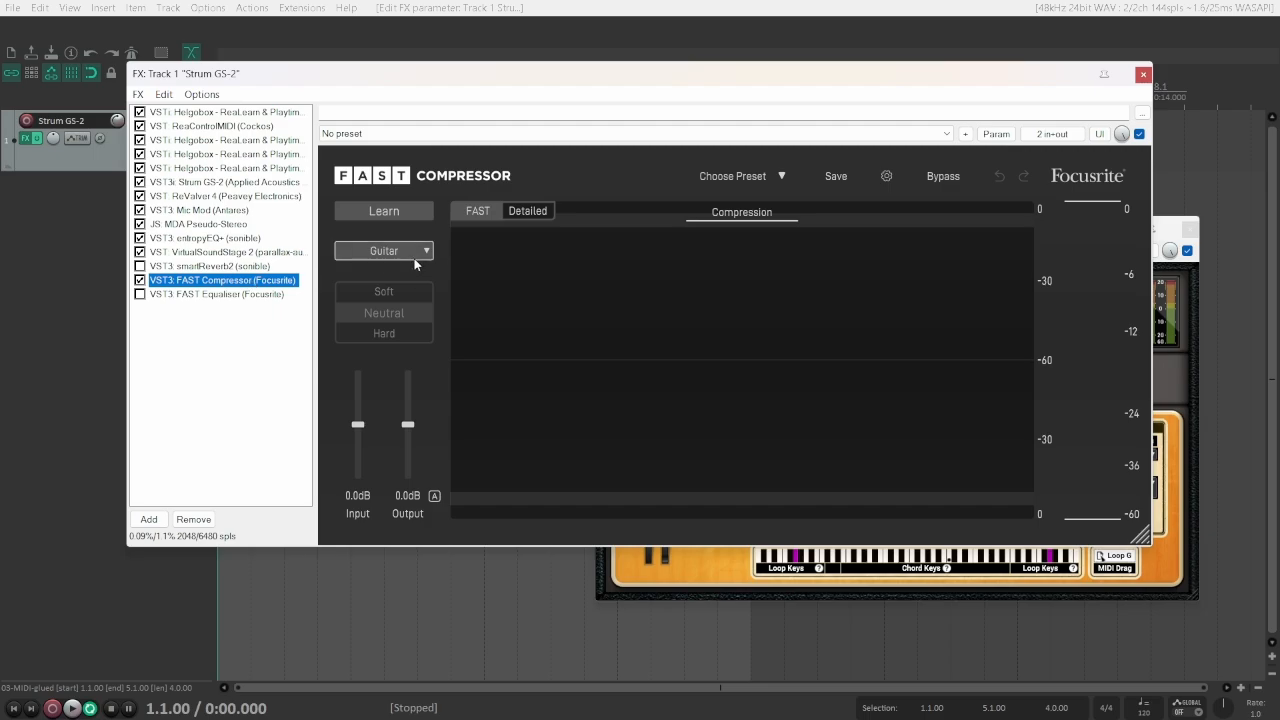
Play the guitar part so FAST Compressor learns its settings with the Guitar profile, and stop playback
key(space)
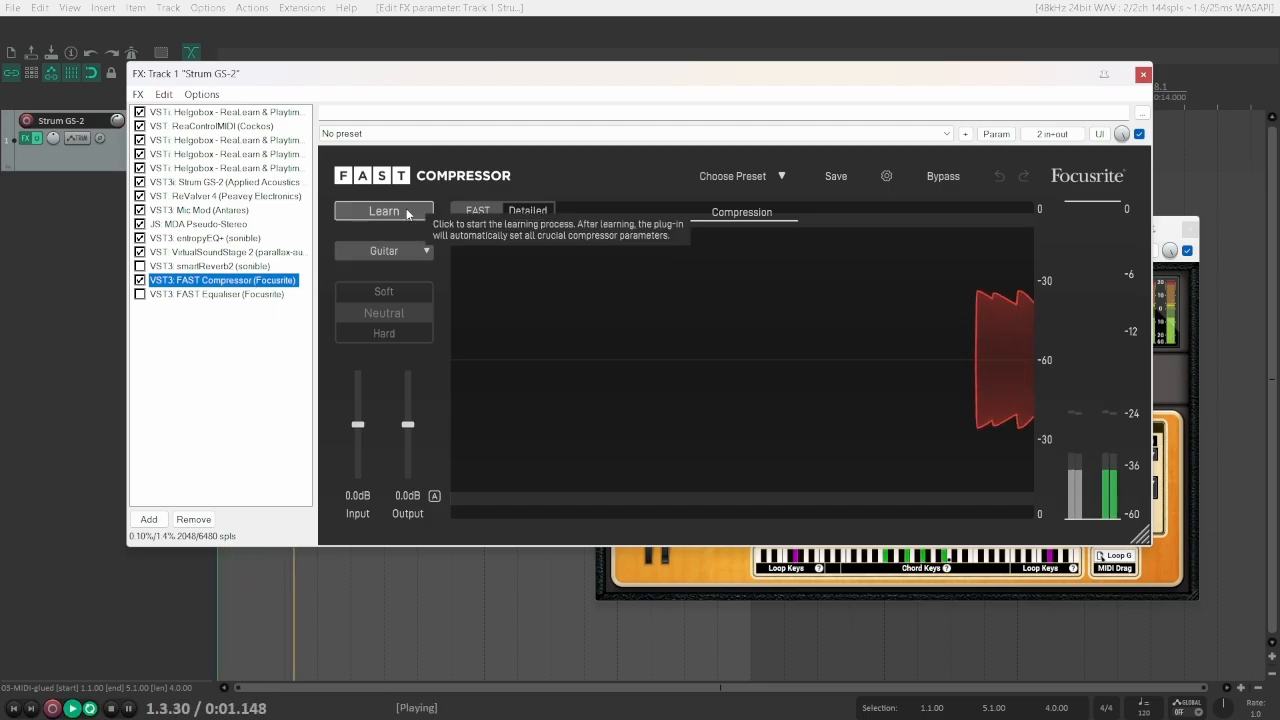
click(407, 212)
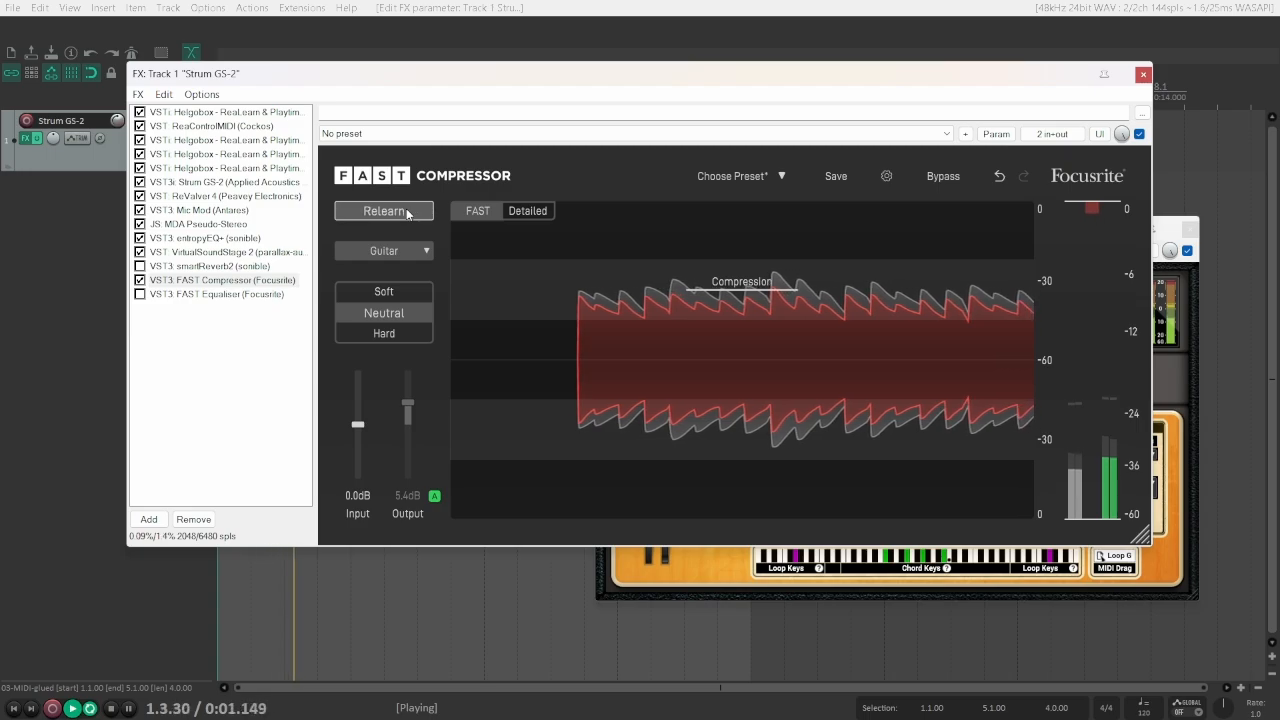
click(253, 446)
key(space)
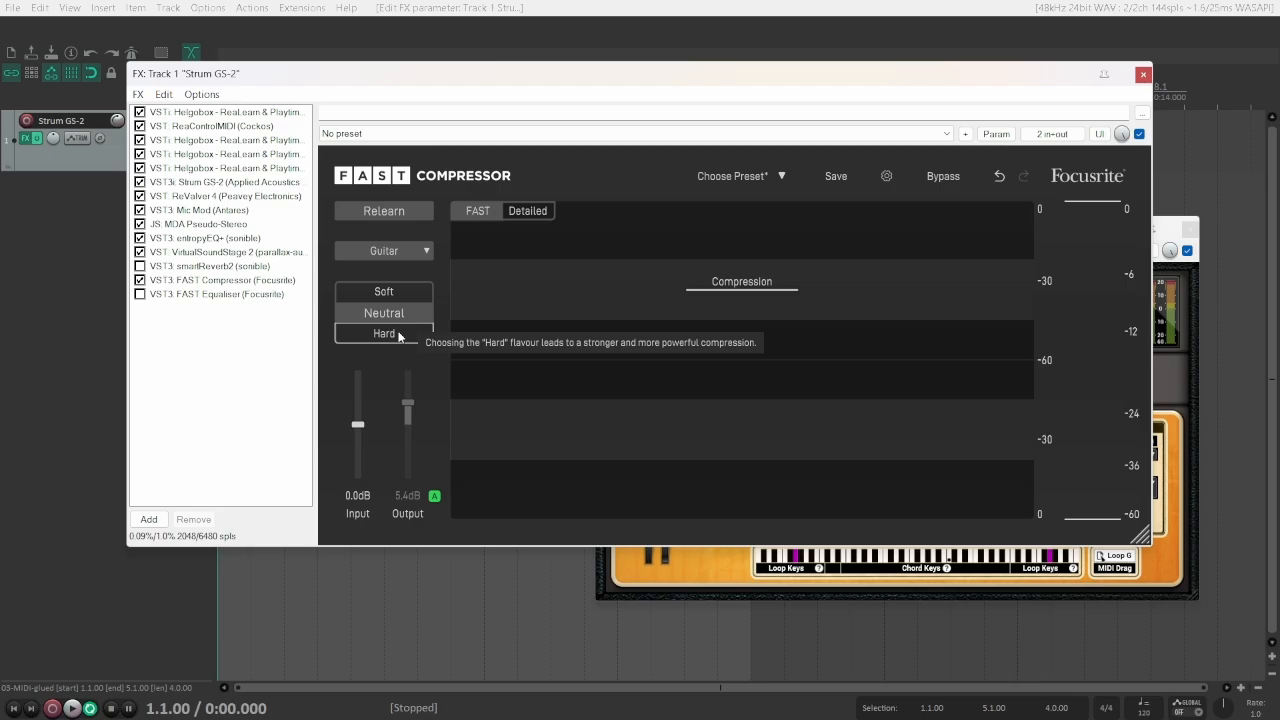
Play the part and compare the Soft and Hard compression flavours, returning to Neutral before stopping
key(space)
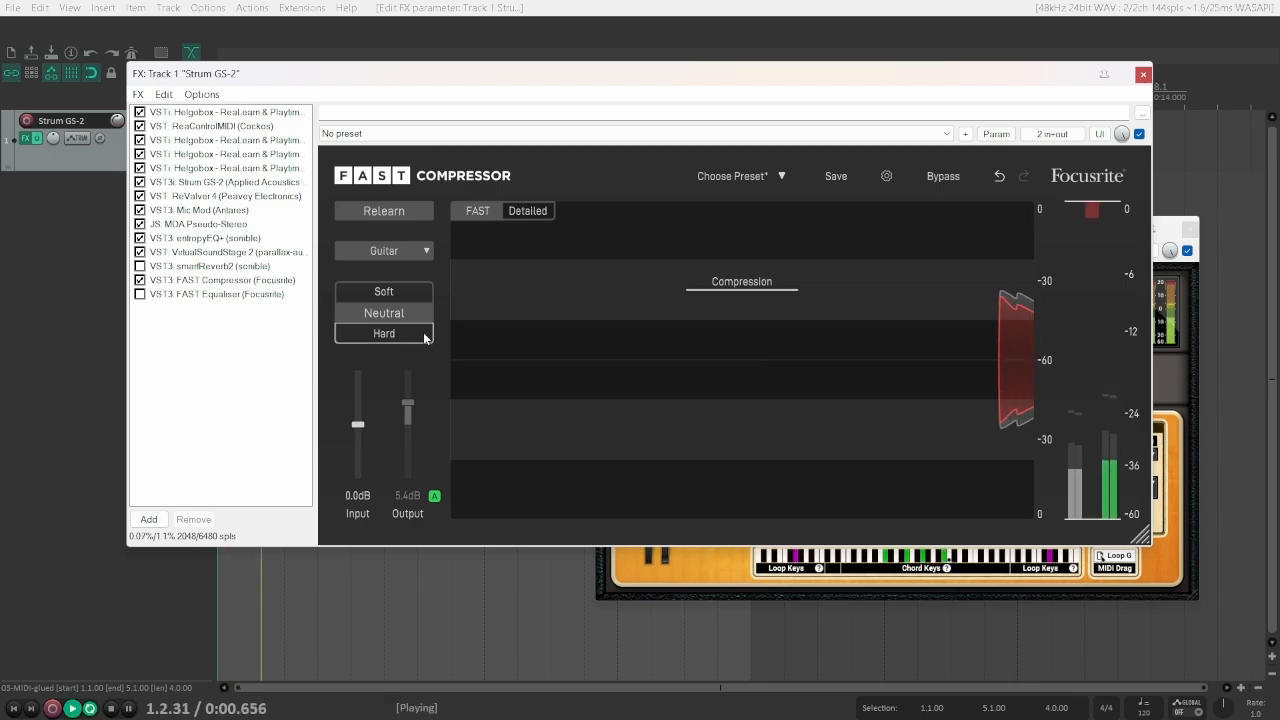
click(406, 295)
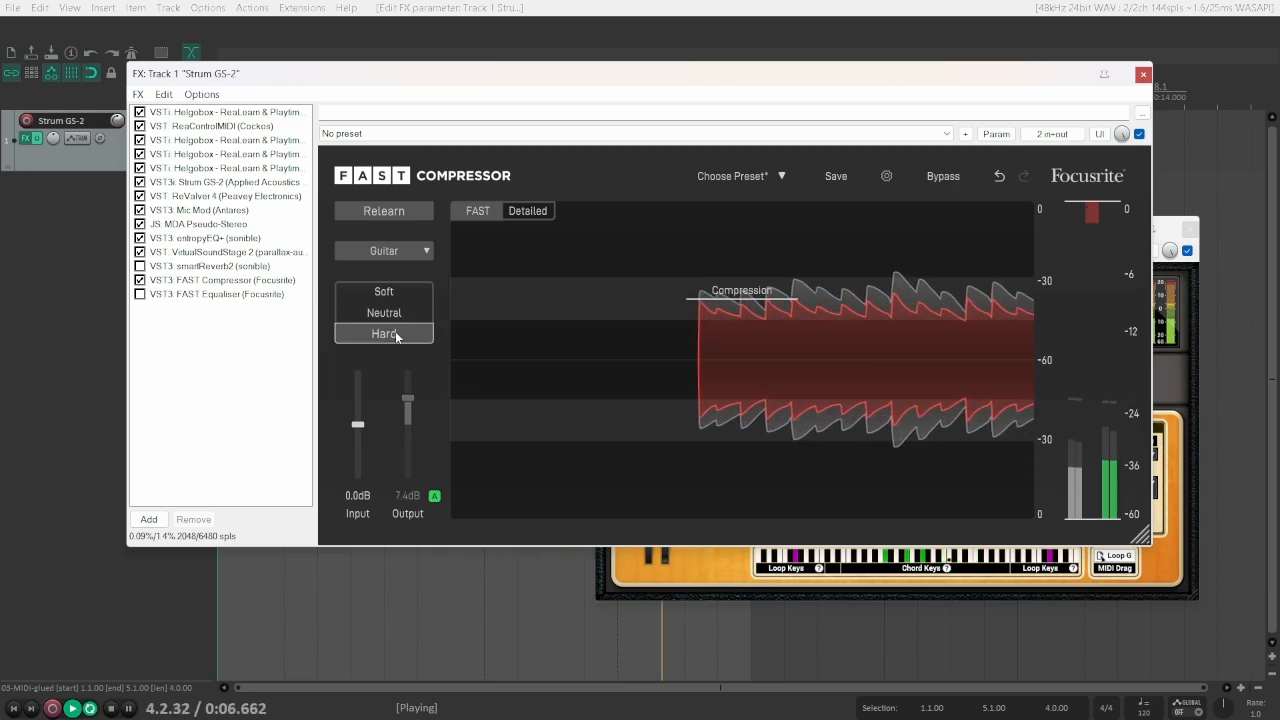
click(405, 291)
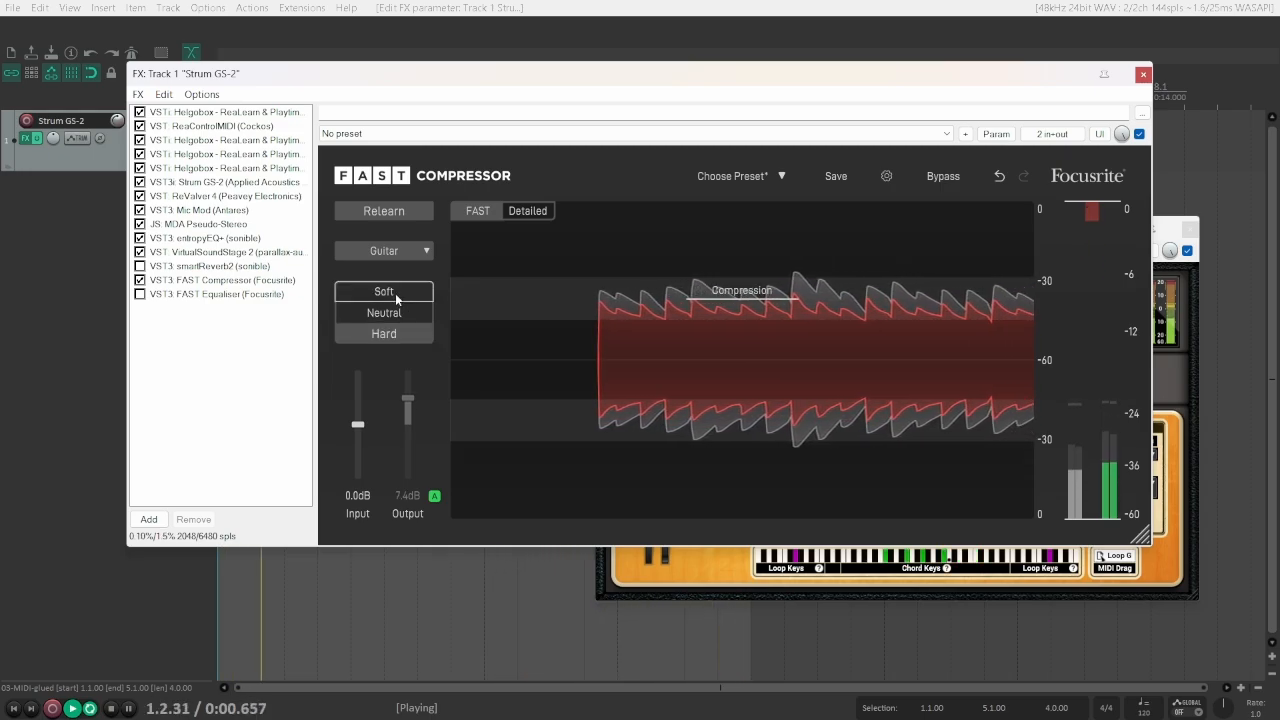
click(406, 314)
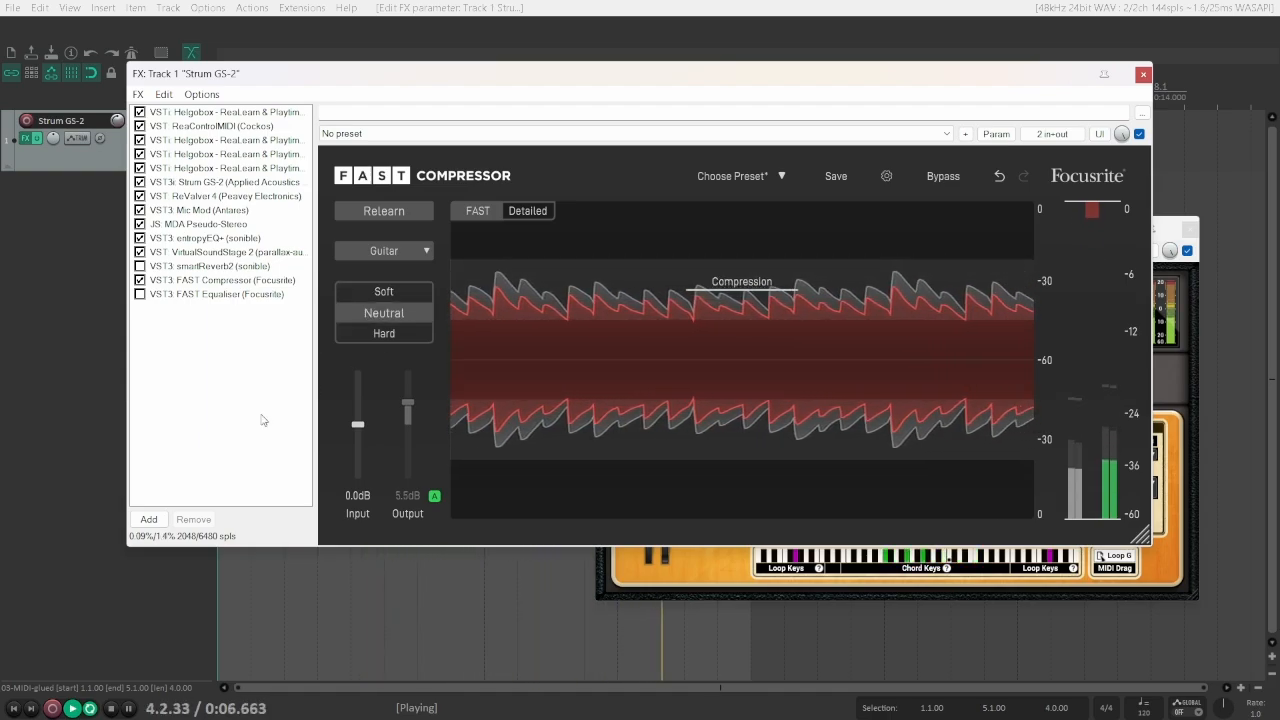
key(space)
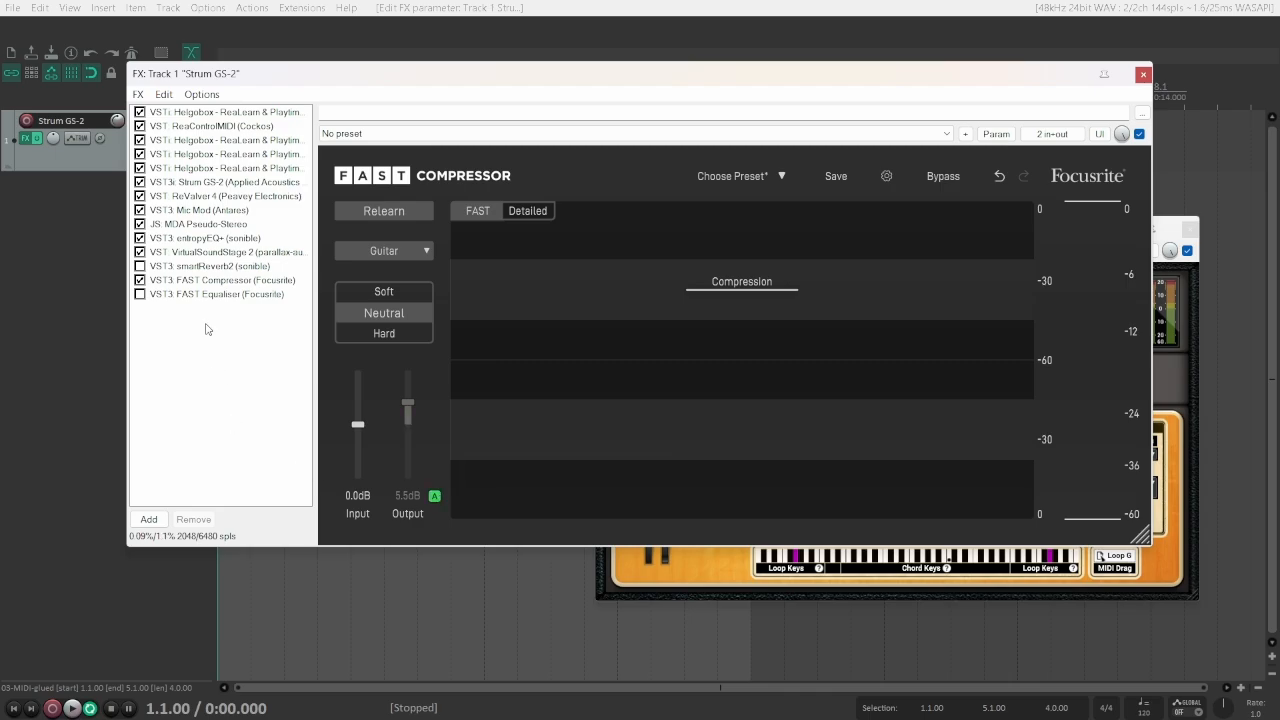
Play the guitar part and compare it with FAST Compressor off and on, using both the FX chain and the plug-in bypass
key(space)
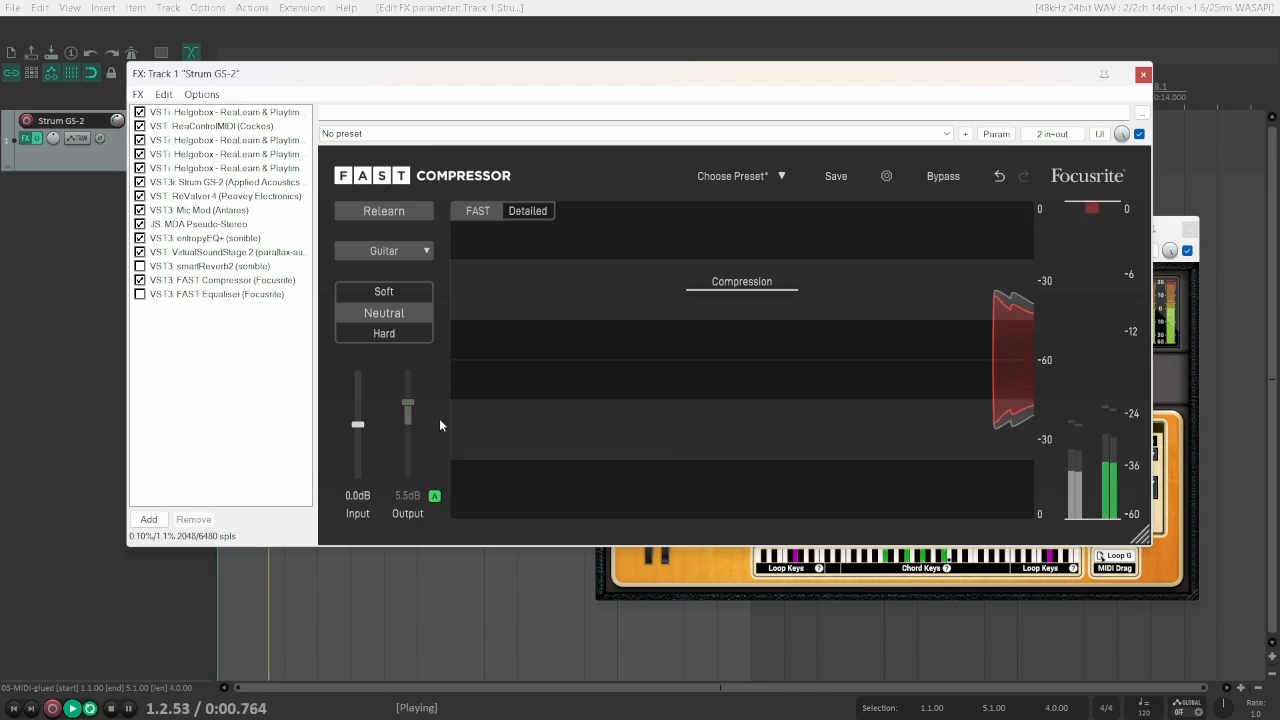
click(140, 266)
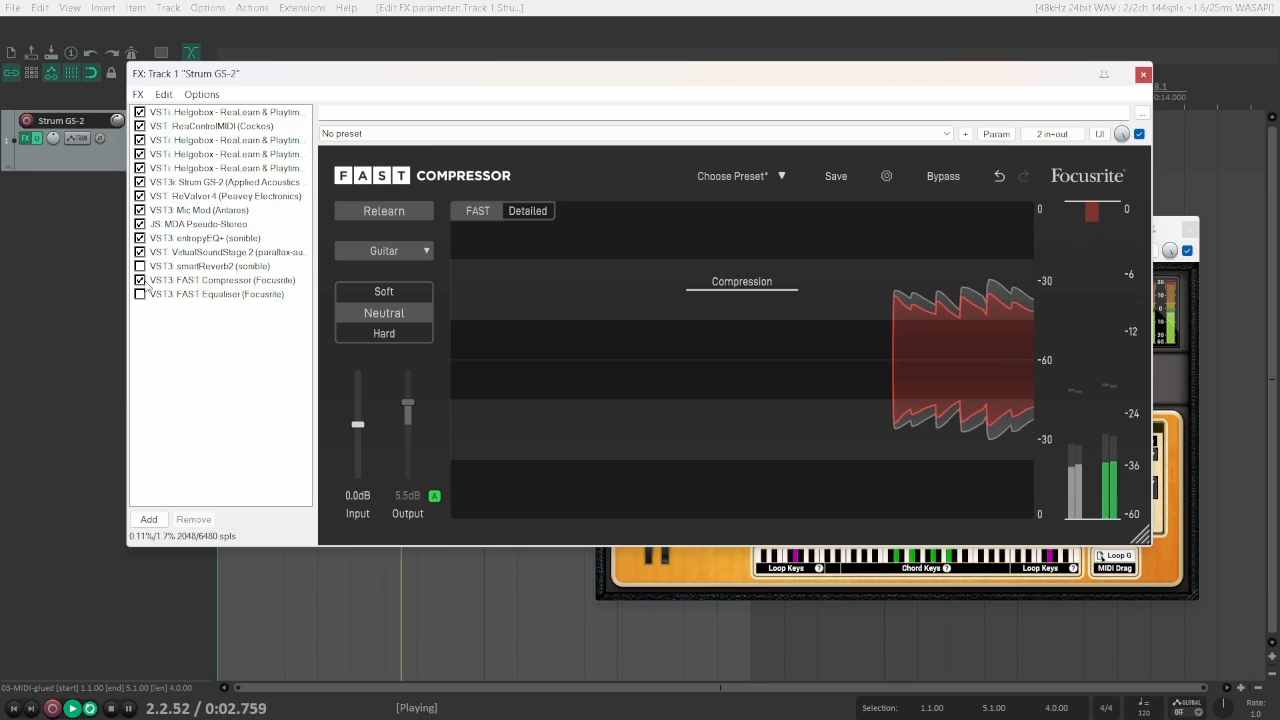
click(140, 280)
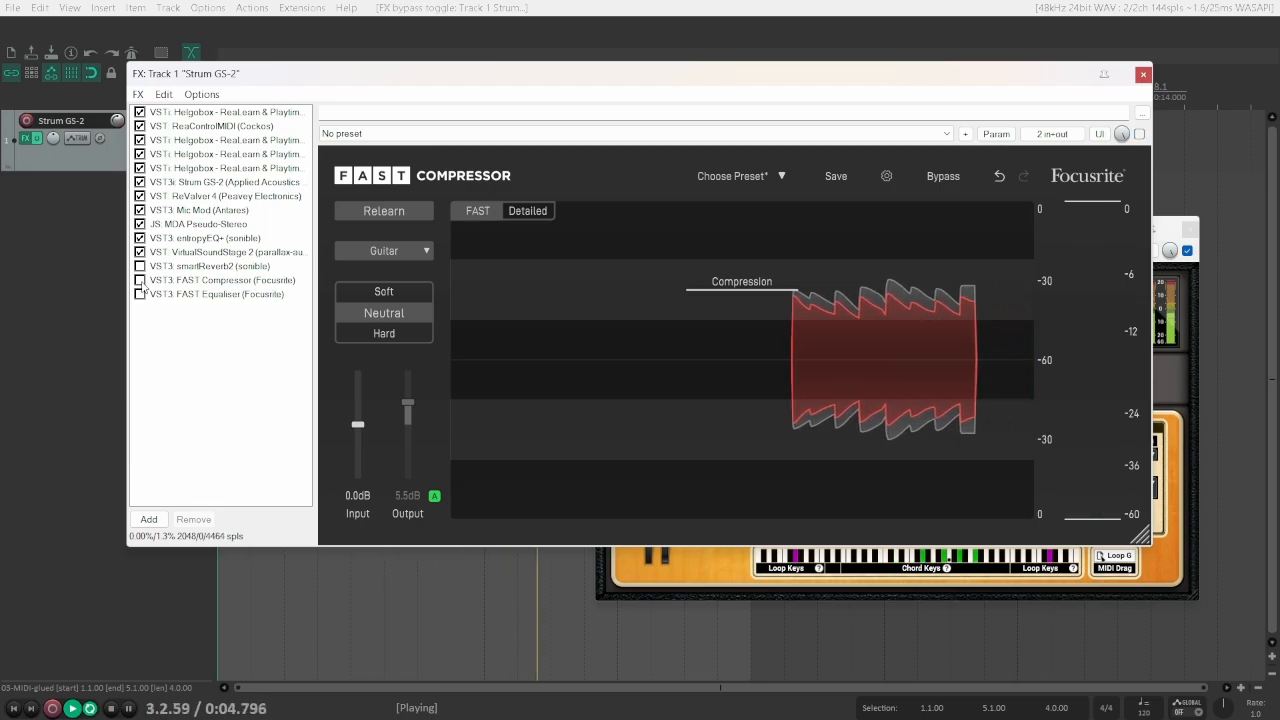
click(142, 282)
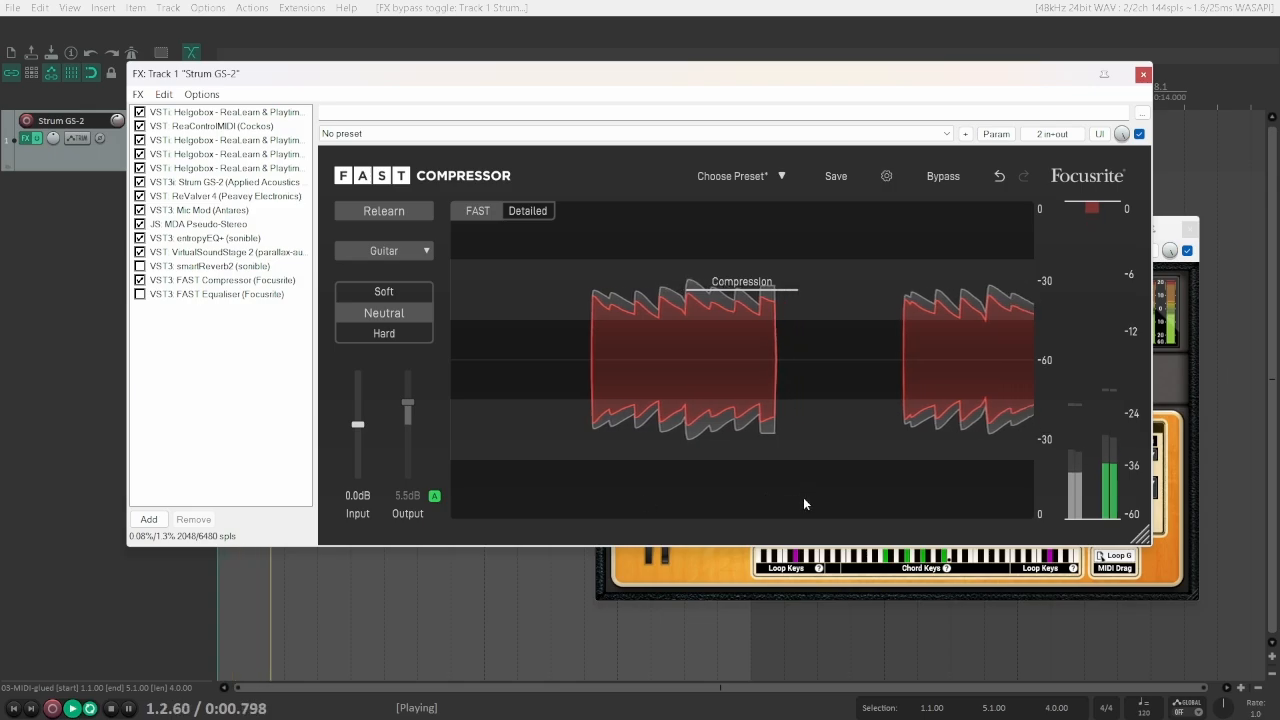
click(940, 176)
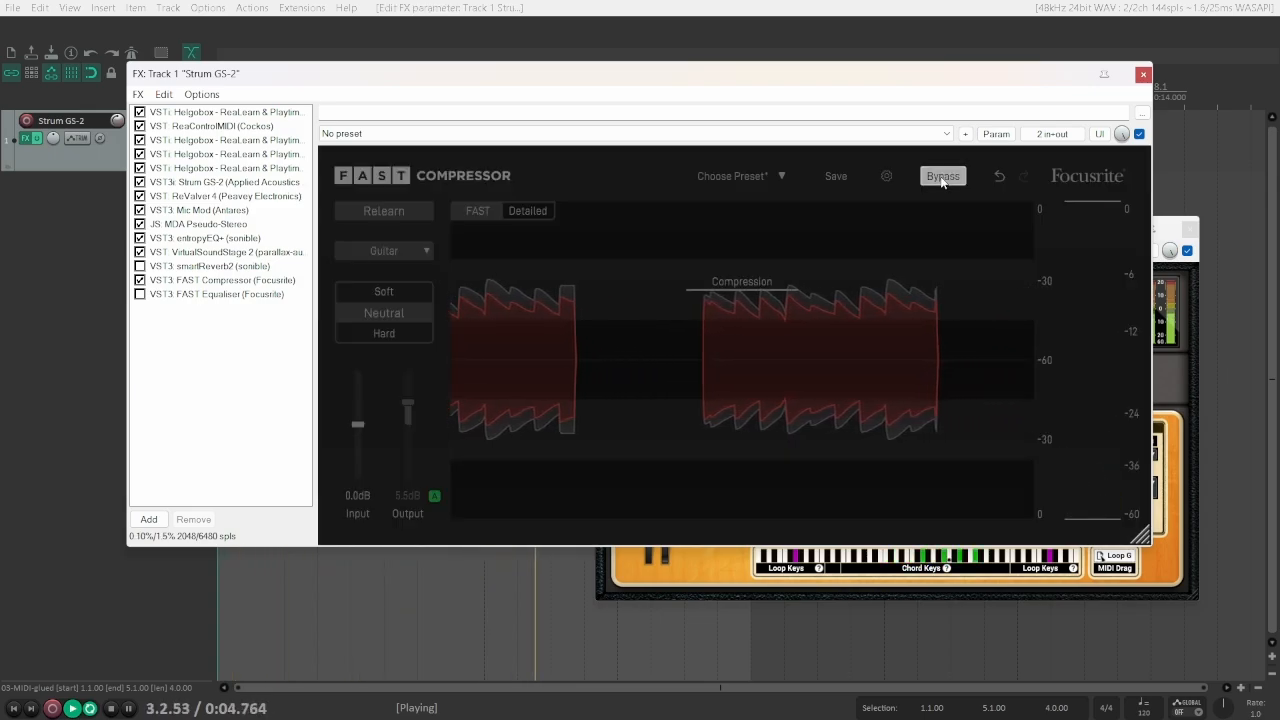
click(941, 178)
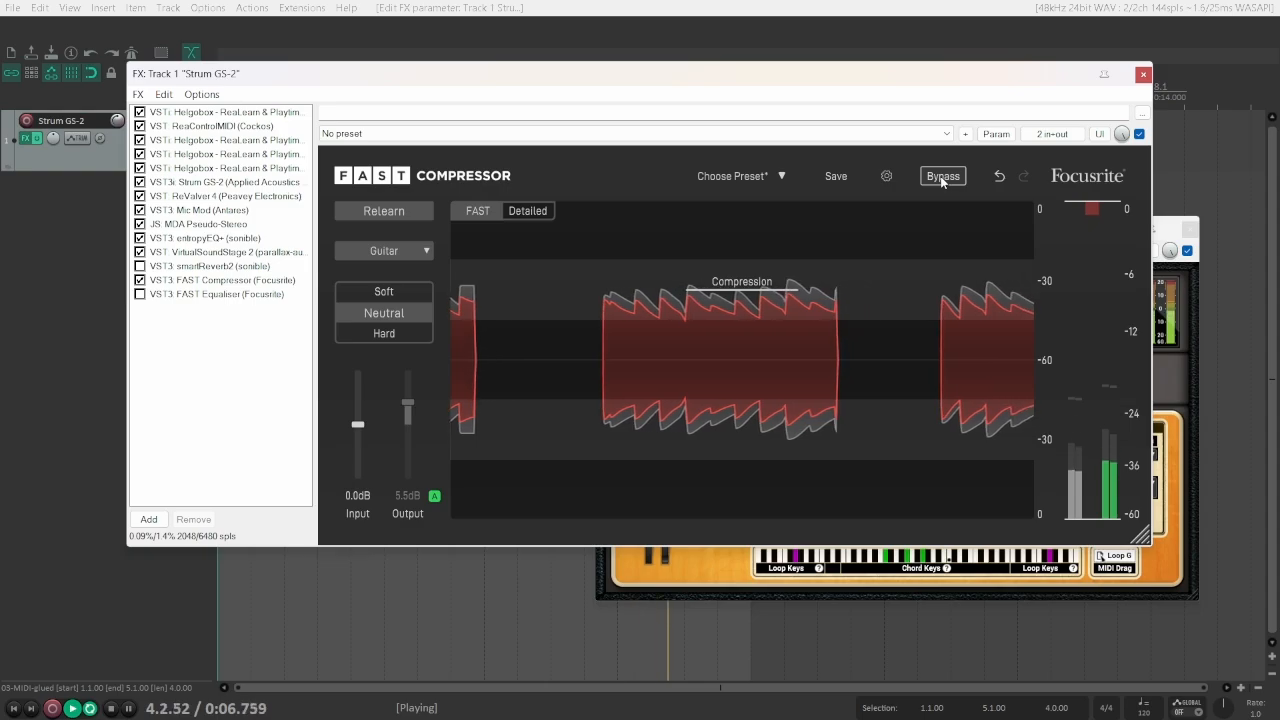
key(space)
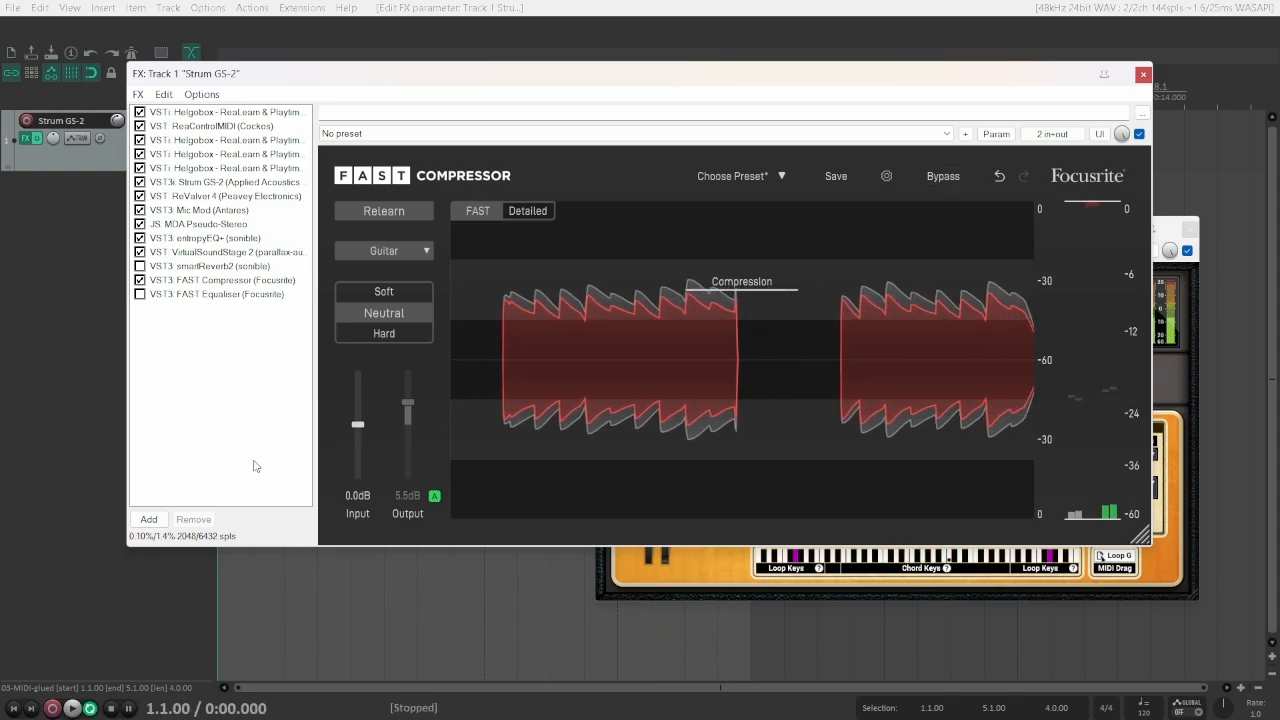
Enable and open FAST Equaliser in the FX chain and start playing the guitar part
click(140, 294)
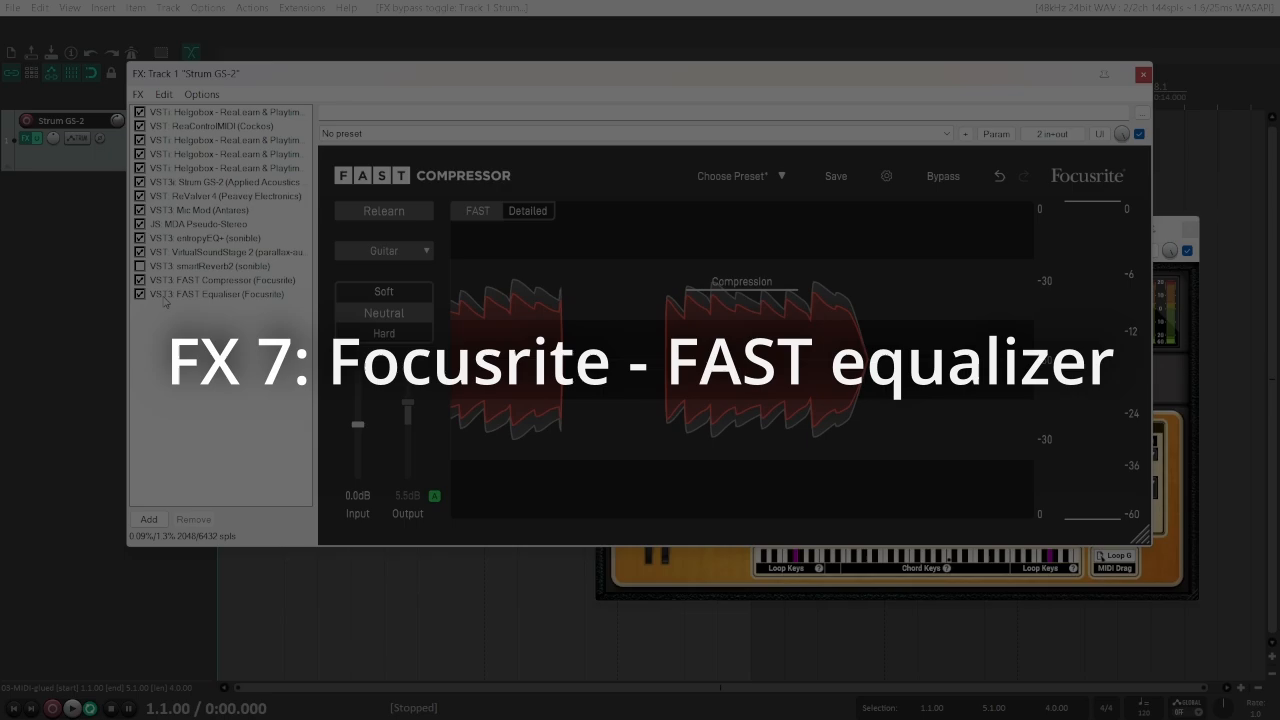
click(210, 295)
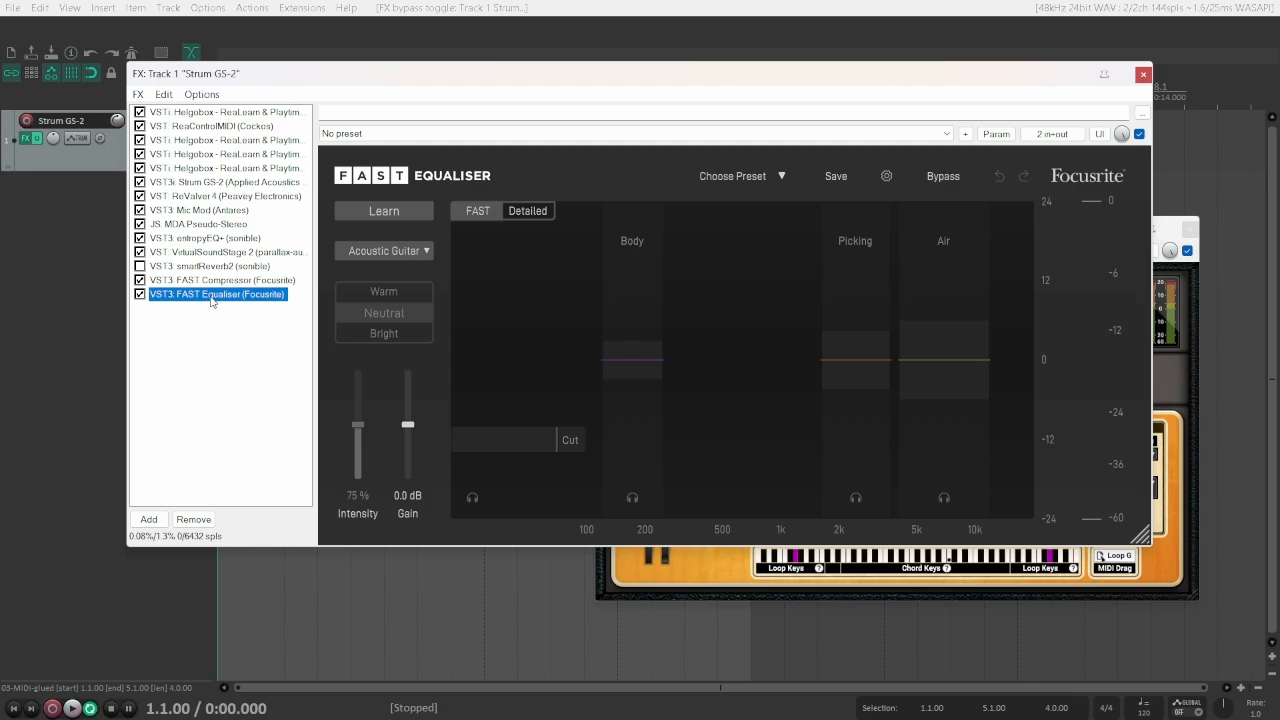
key(space)
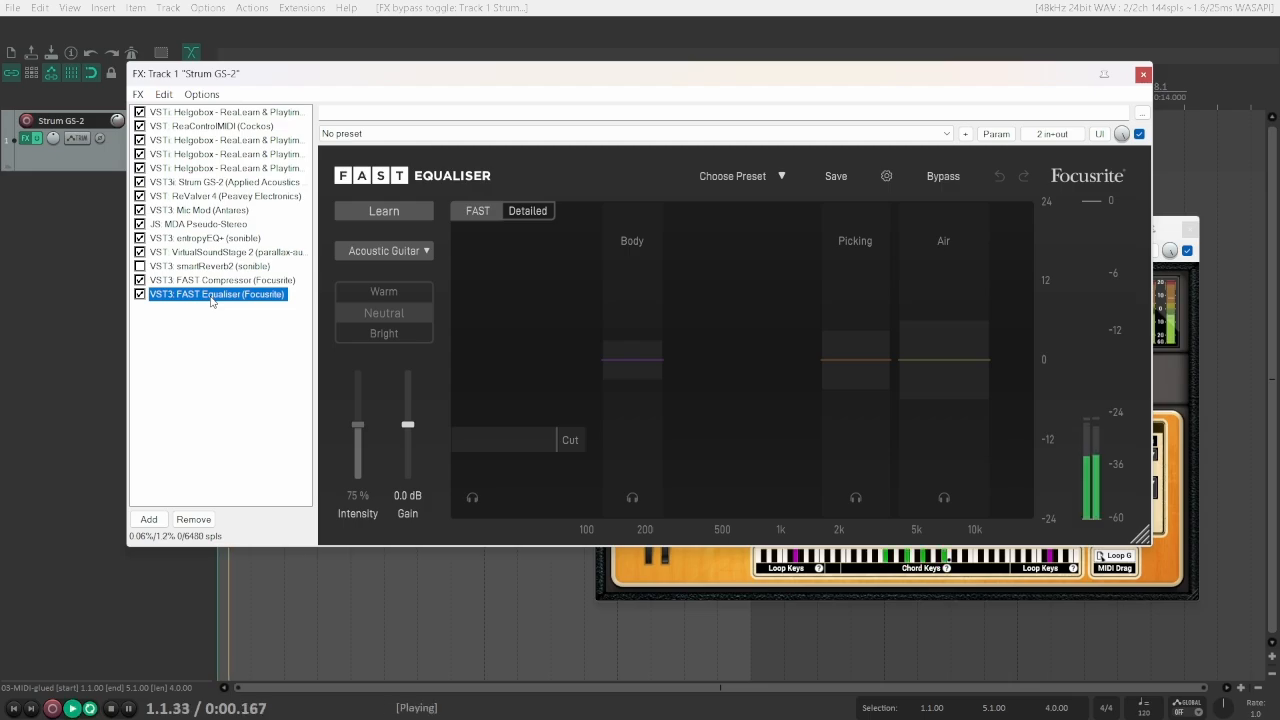
Learn the Acoustic Guitar EQ, shape it with Body up about 3 dB, Picking down about 2.5 dB and Warm flavour, and stop playback
click(384, 211)
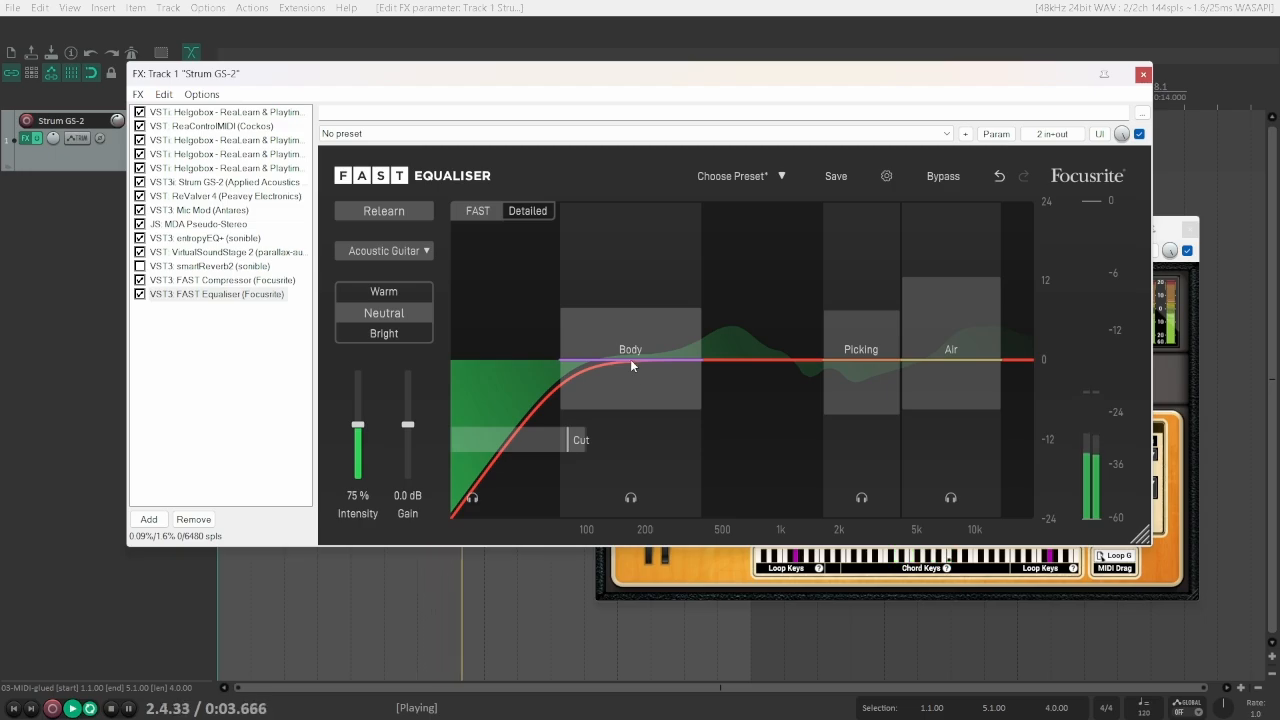
drag(630, 366, 640, 354)
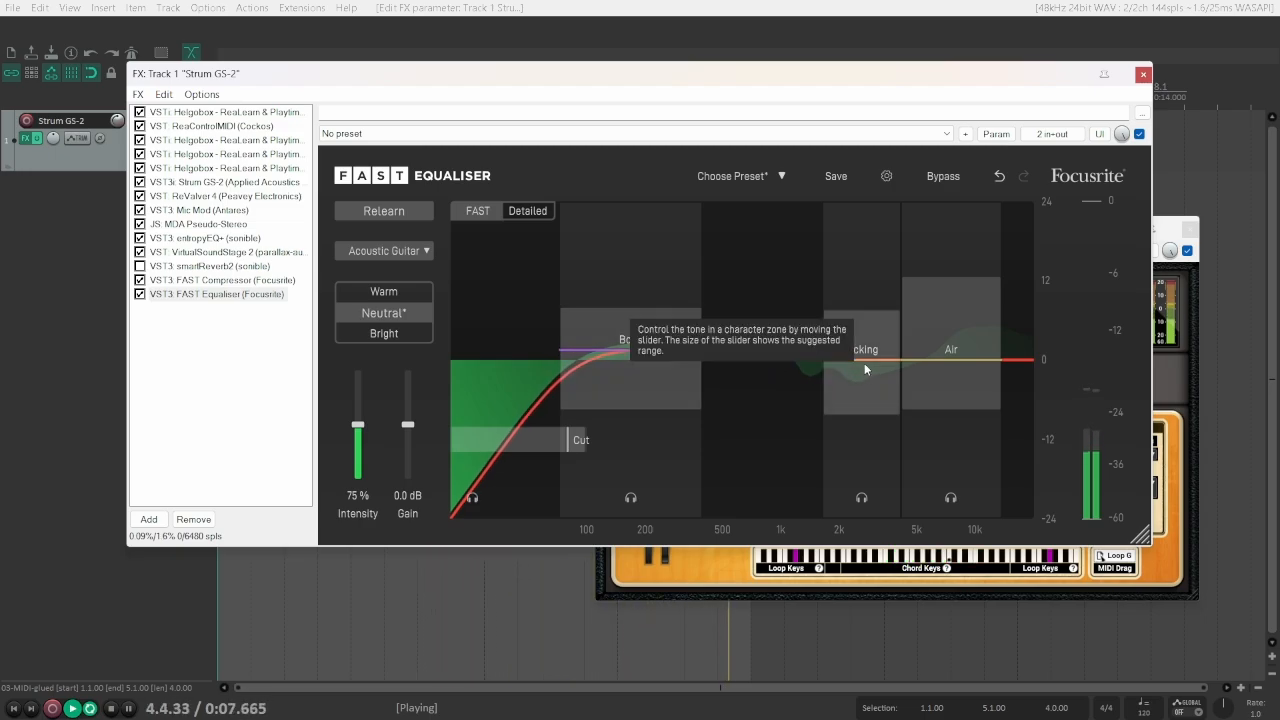
drag(865, 370, 865, 387)
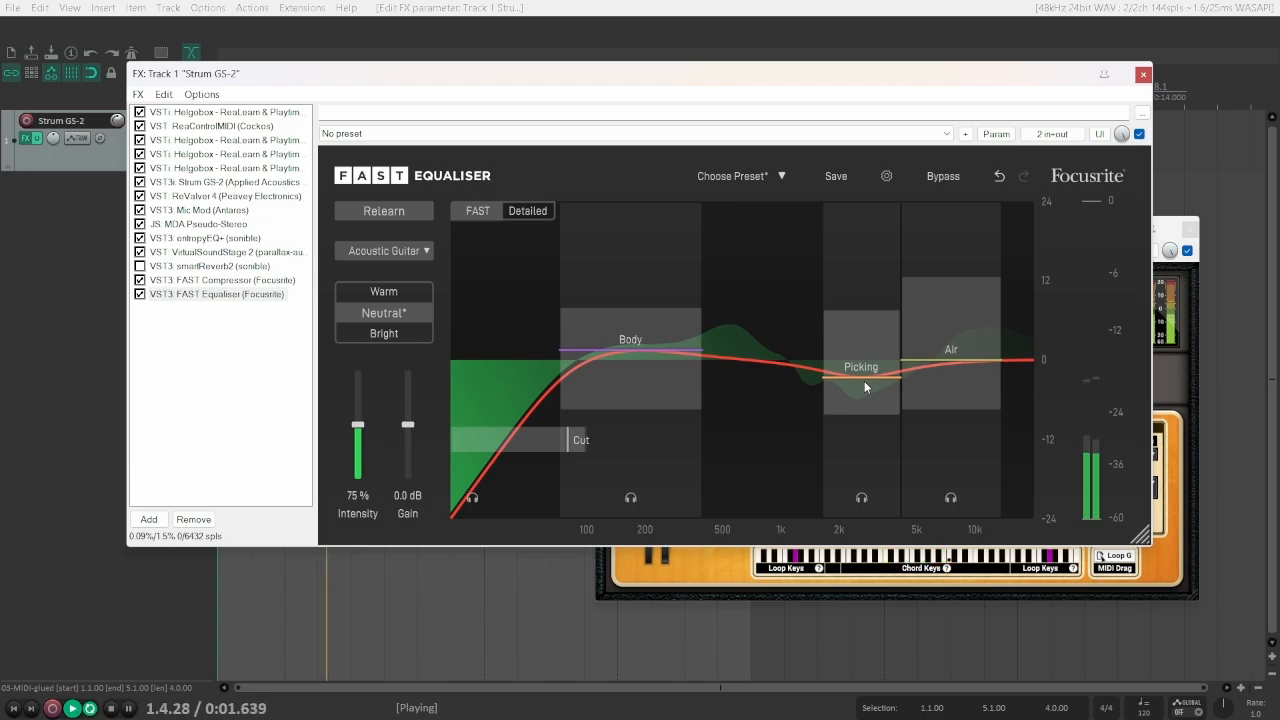
drag(616, 351, 616, 341)
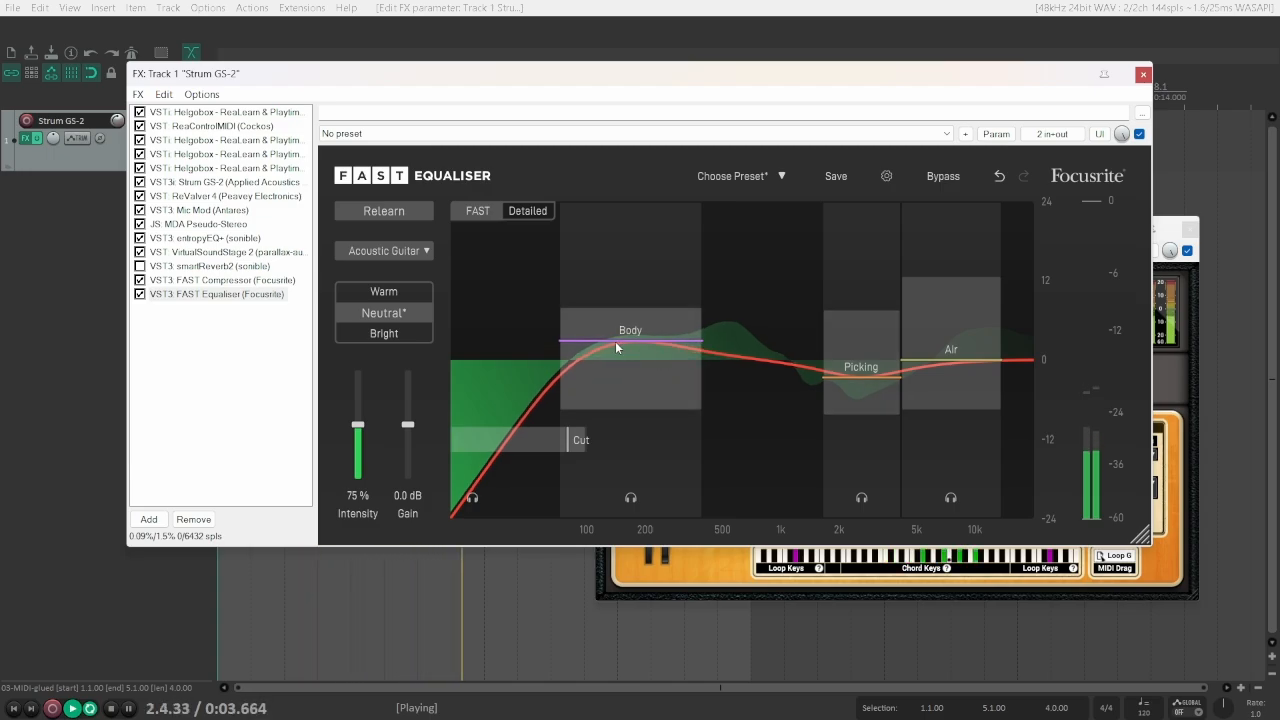
click(347, 291)
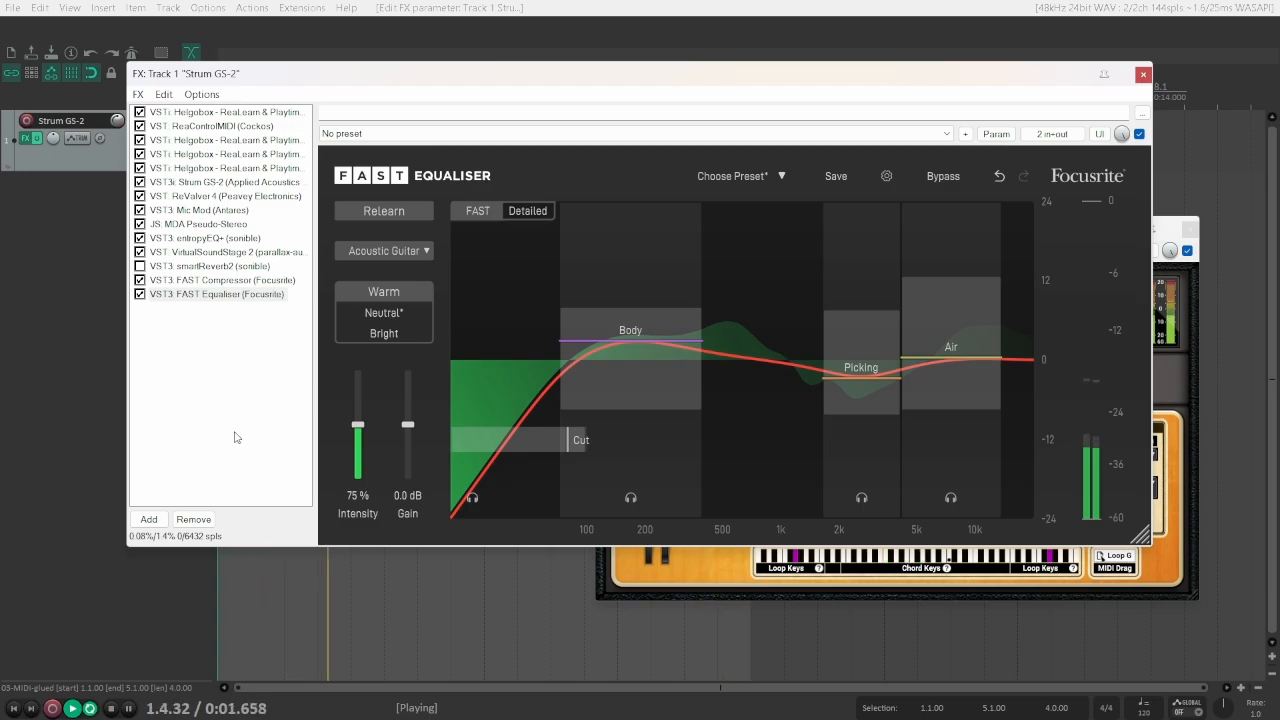
key(space)
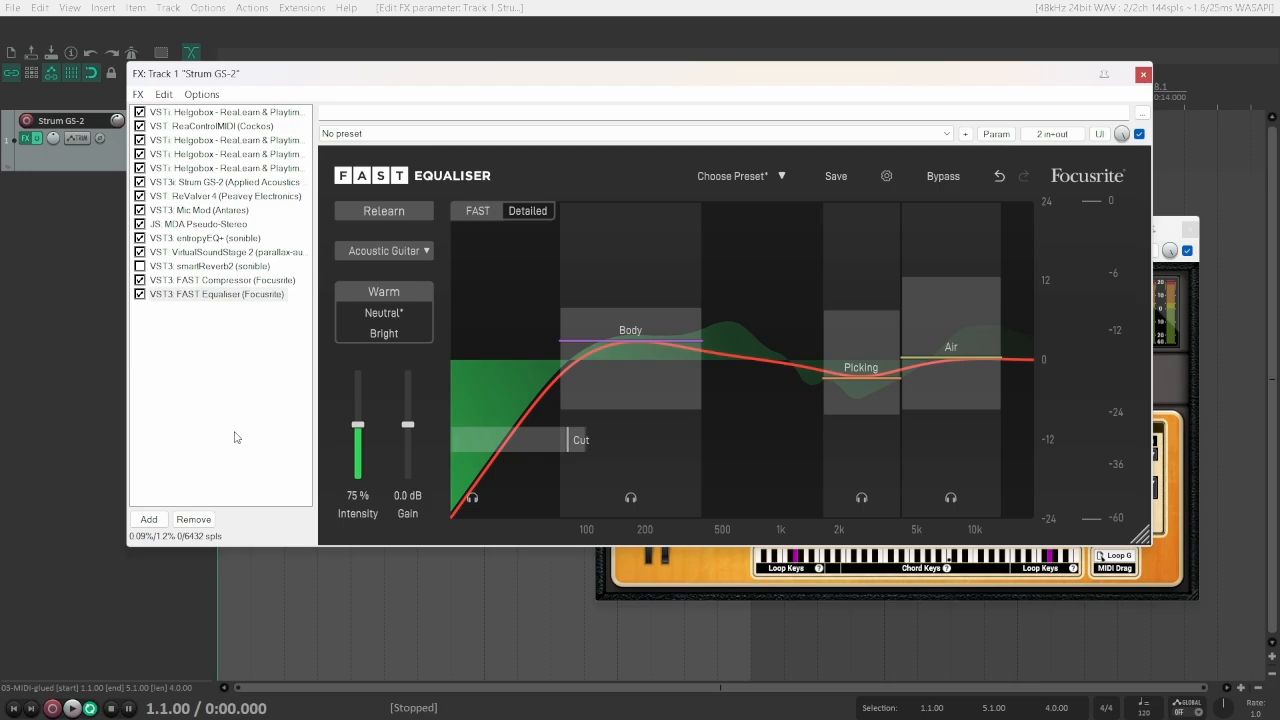
Select the effects from ReValver 4 to FAST Equaliser except smartReverb2, and play the guitar part with them bypassed and enabled
drag(233, 431, 207, 185)
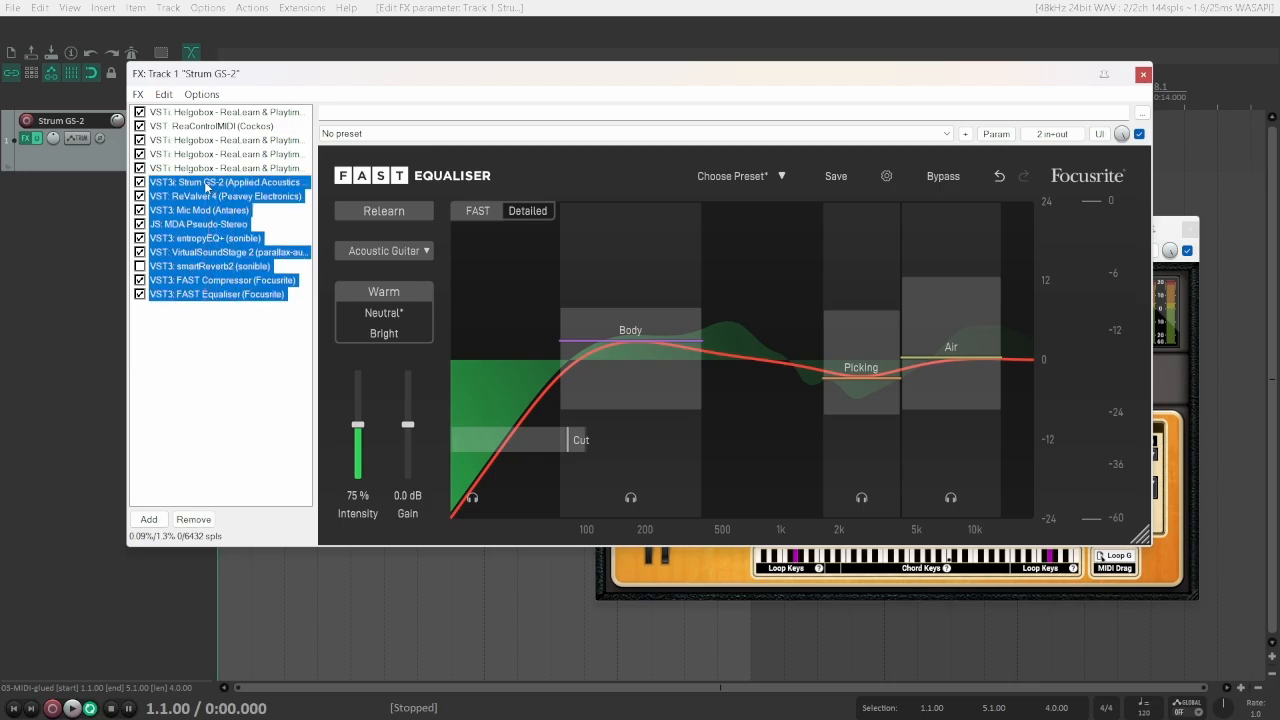
double_click(207, 185)
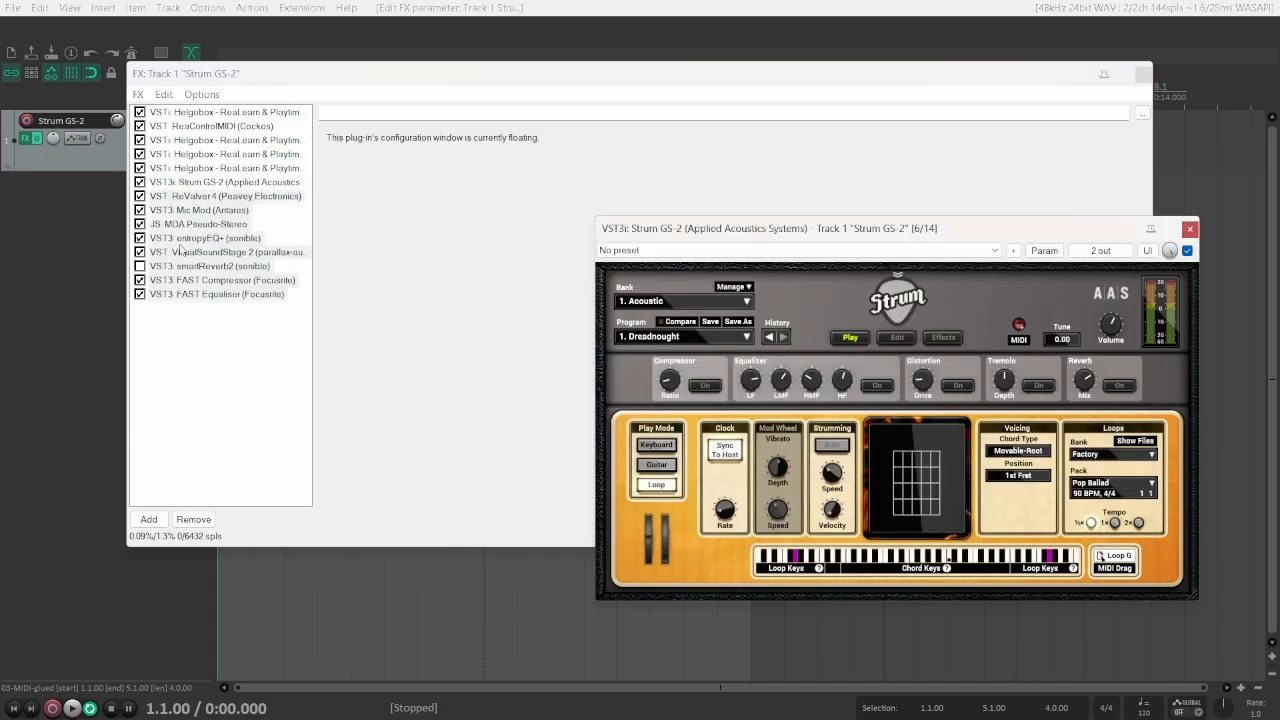
ctrl+click(195, 270)
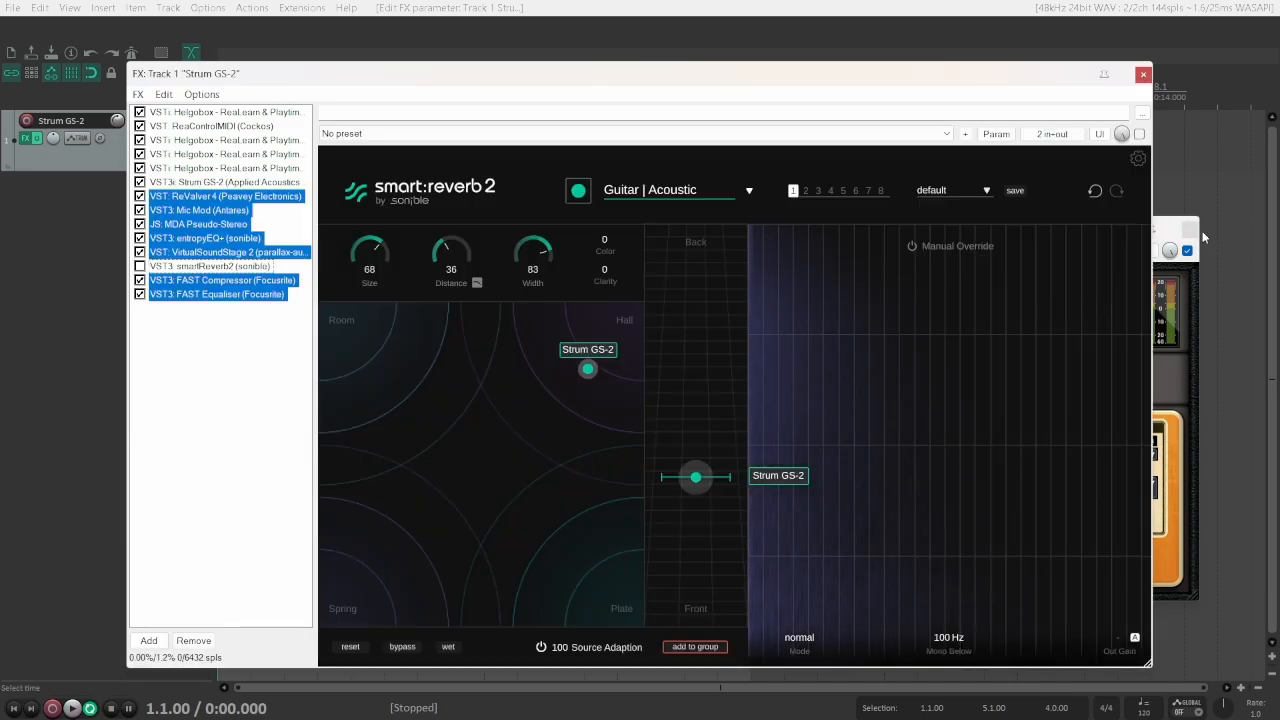
click(1191, 230)
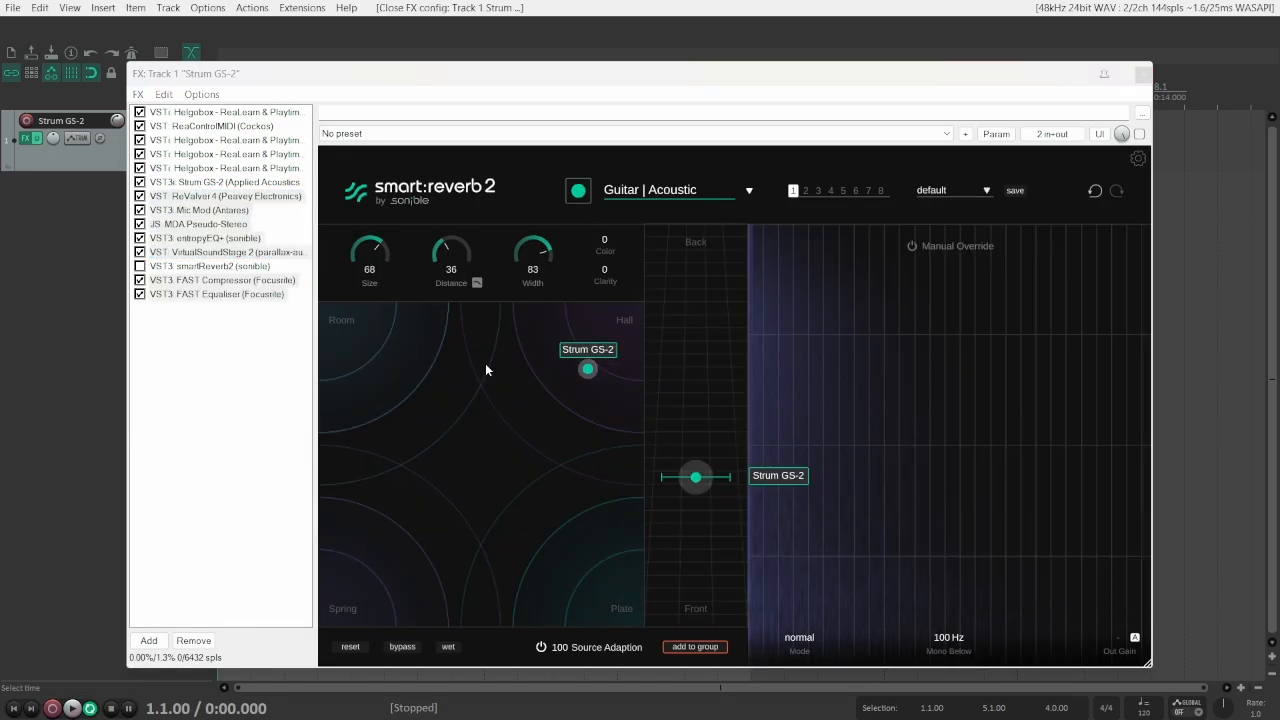
click(268, 437)
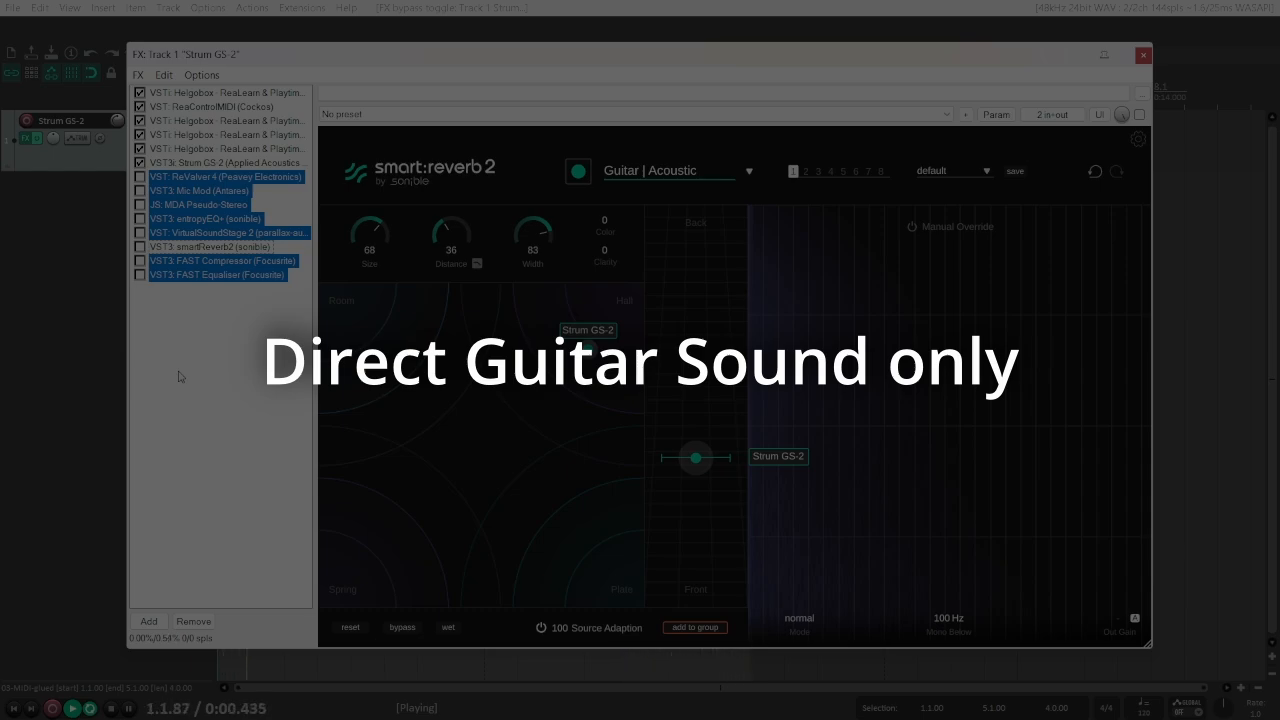
key(ctrl+b)
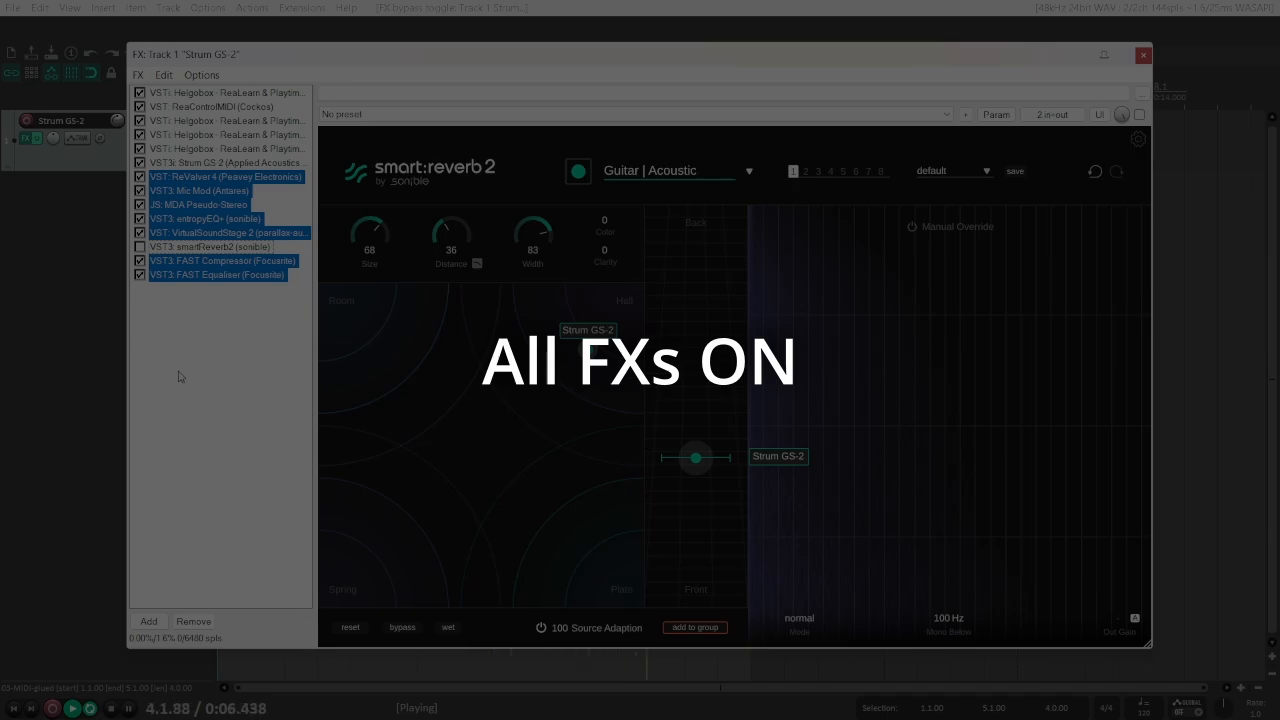
Exclude ReValver 4 from the selected effects, compare the guitar through ReValver 4 alone with the full chain, and stop playback
ctrl+click(204, 249)
ctrl+click(204, 249)
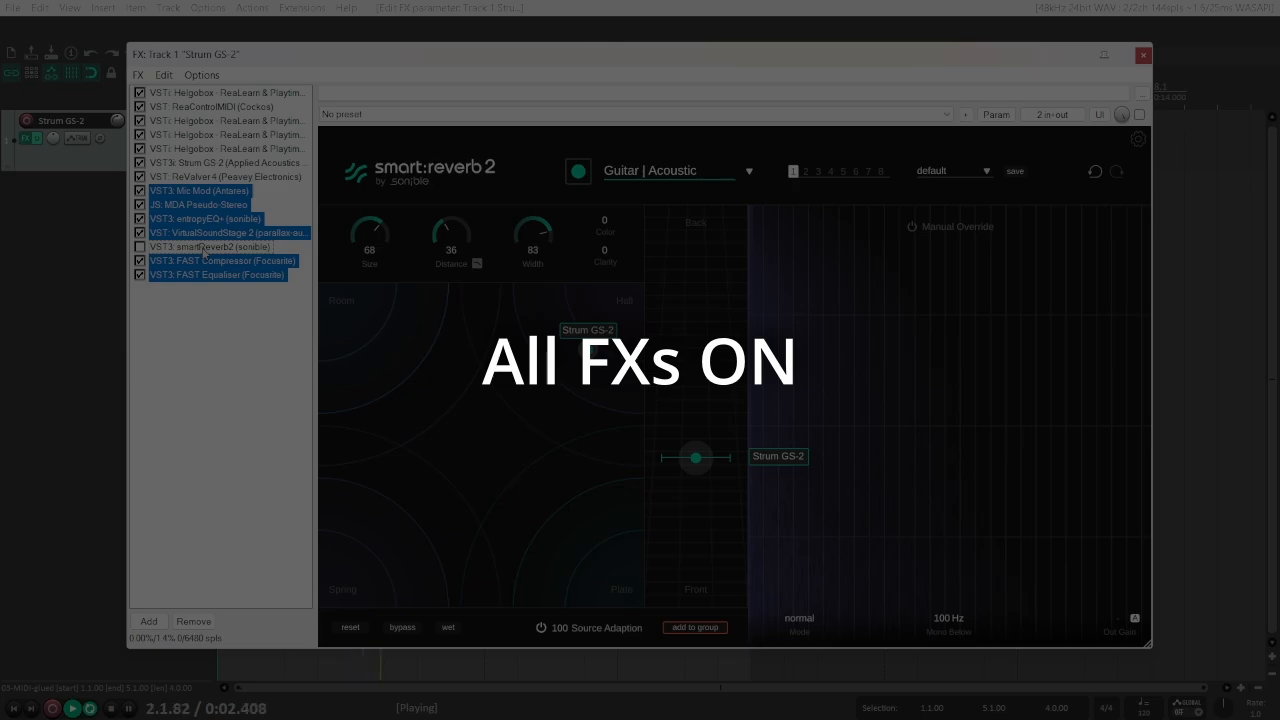
key(ctrl+b)
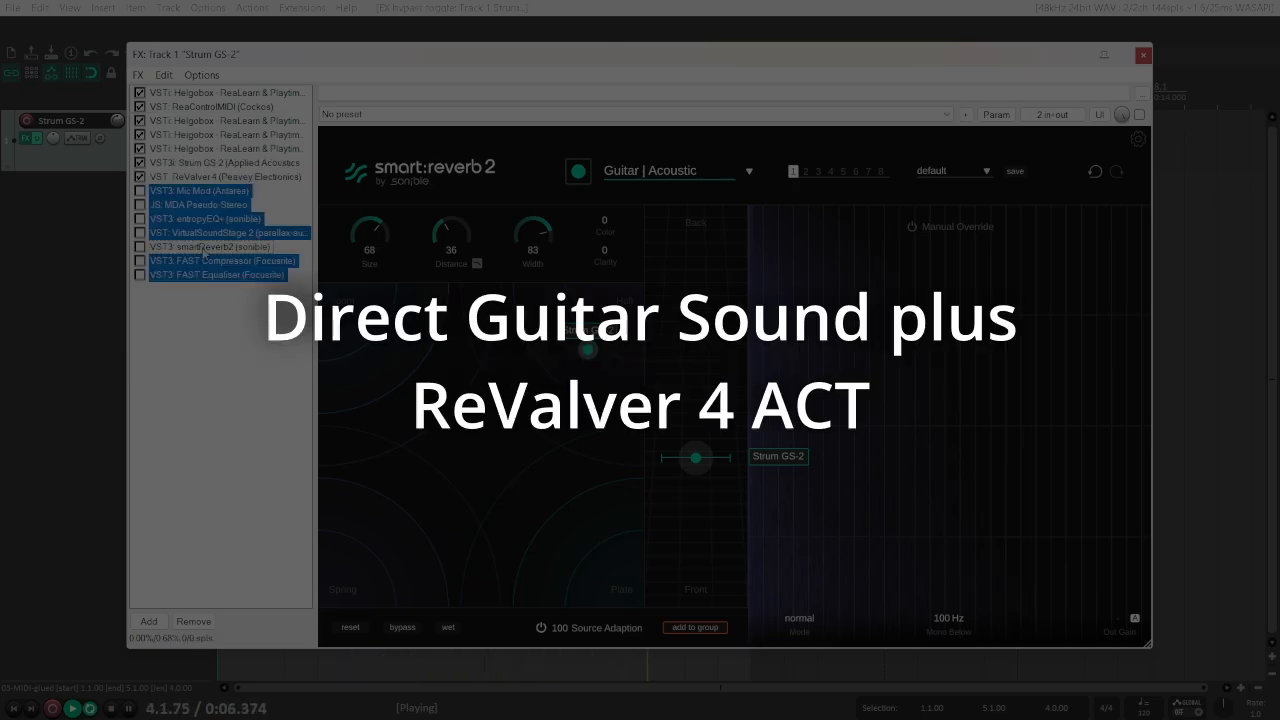
key(ctrl+b)
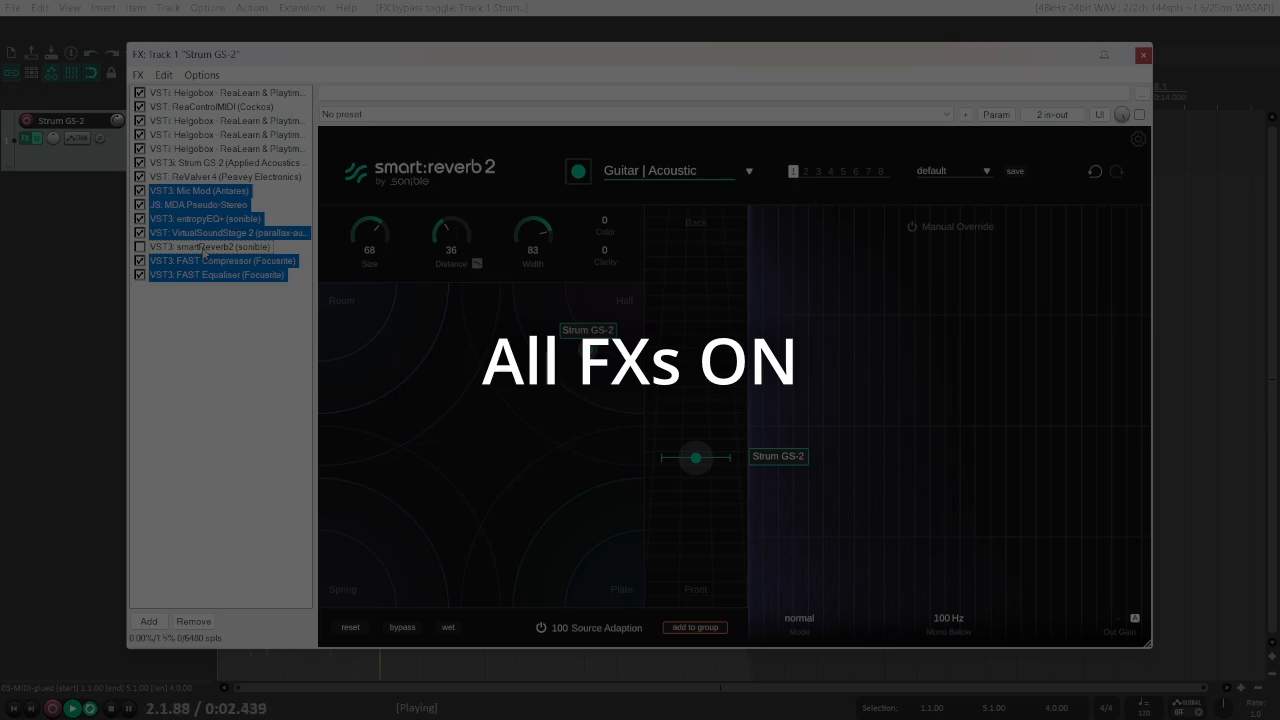
click(210, 384)
key(space)
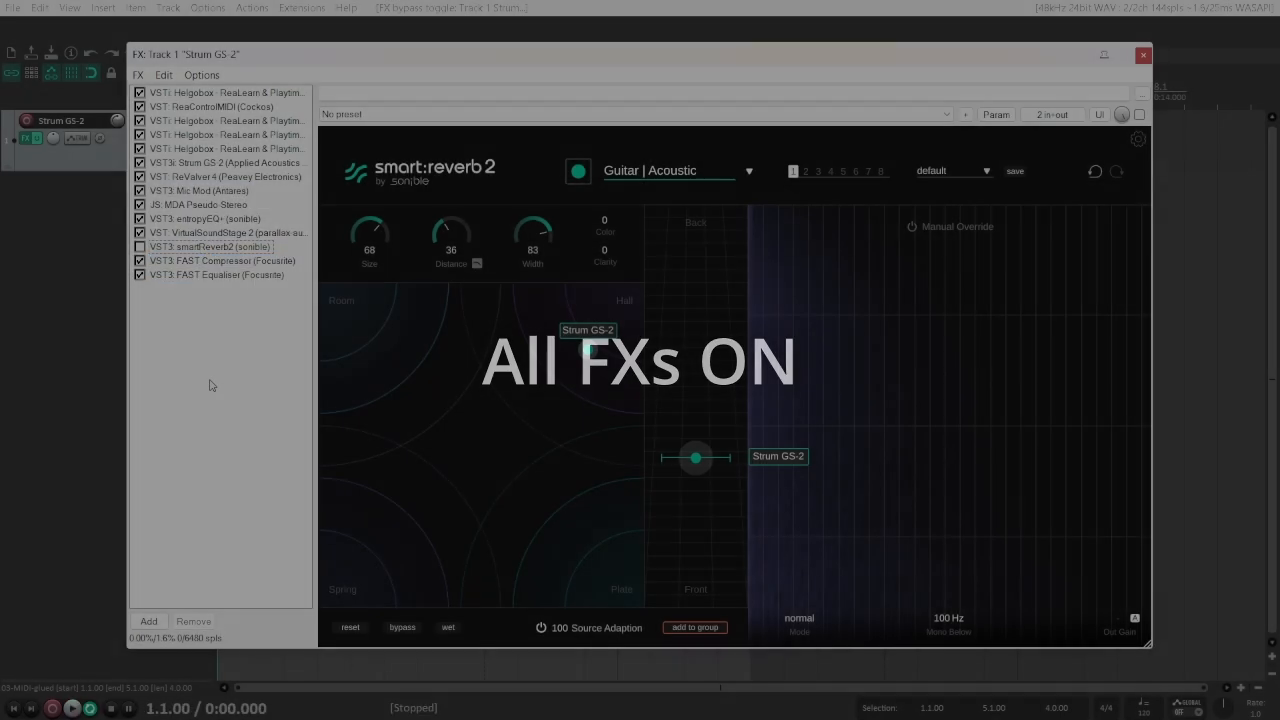